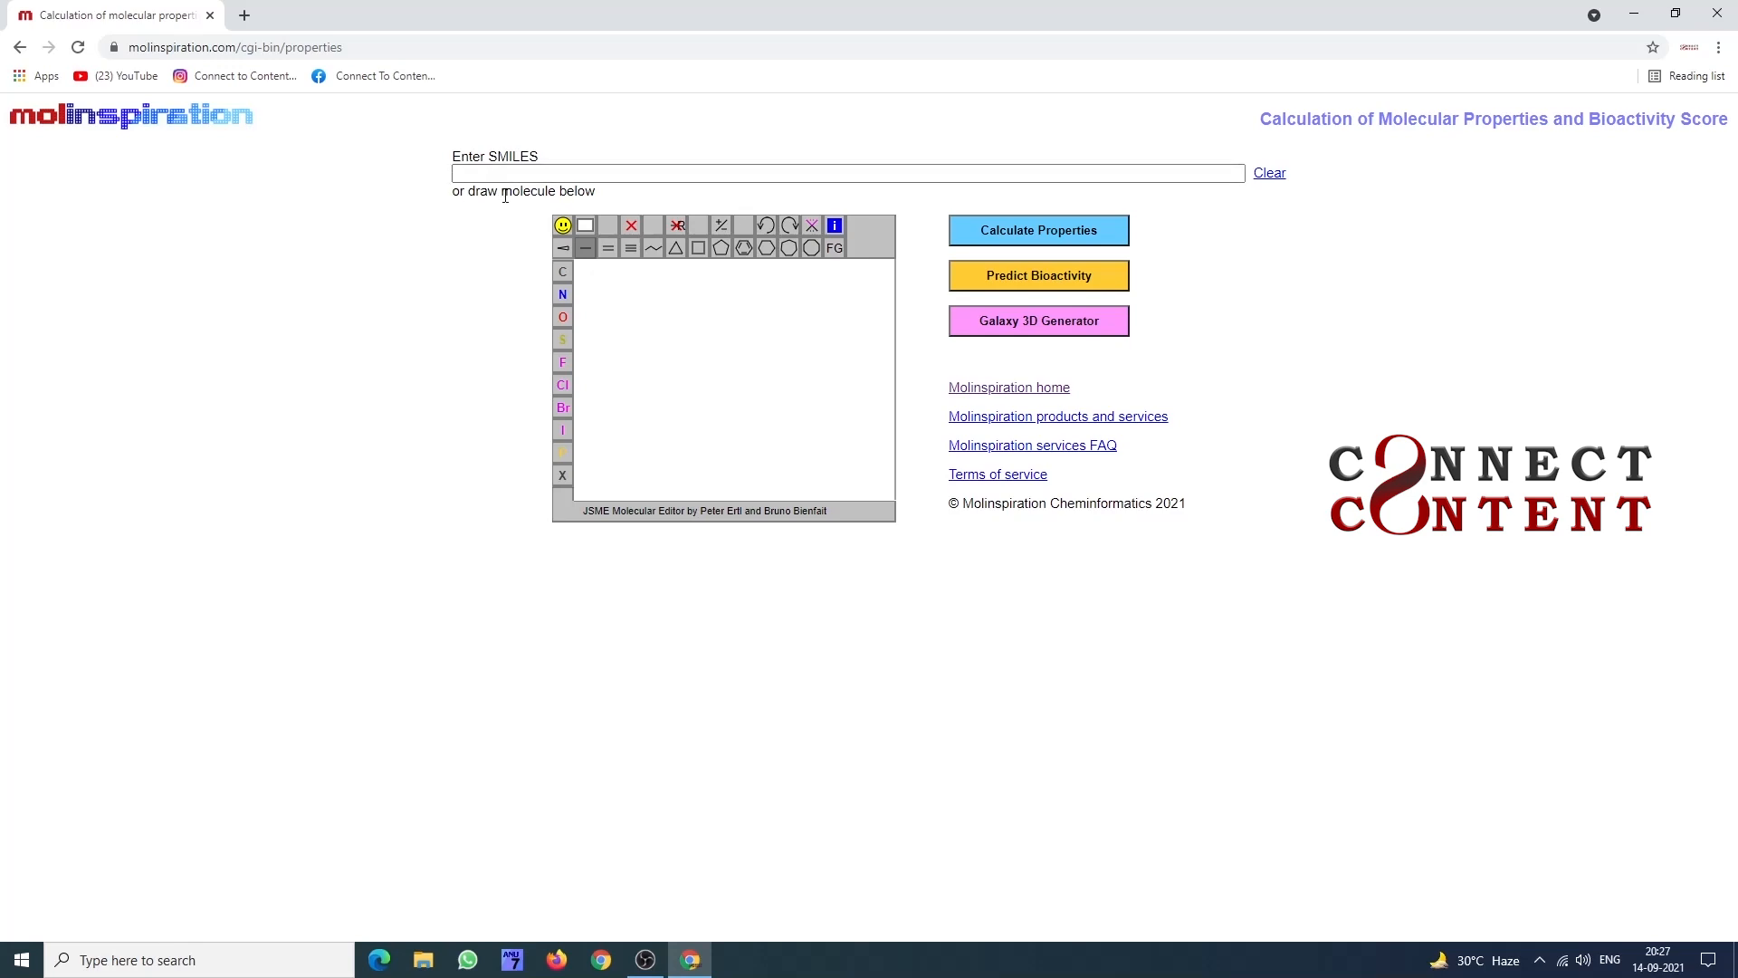
{"action": "left_click", "coordinate": [480, 172]}
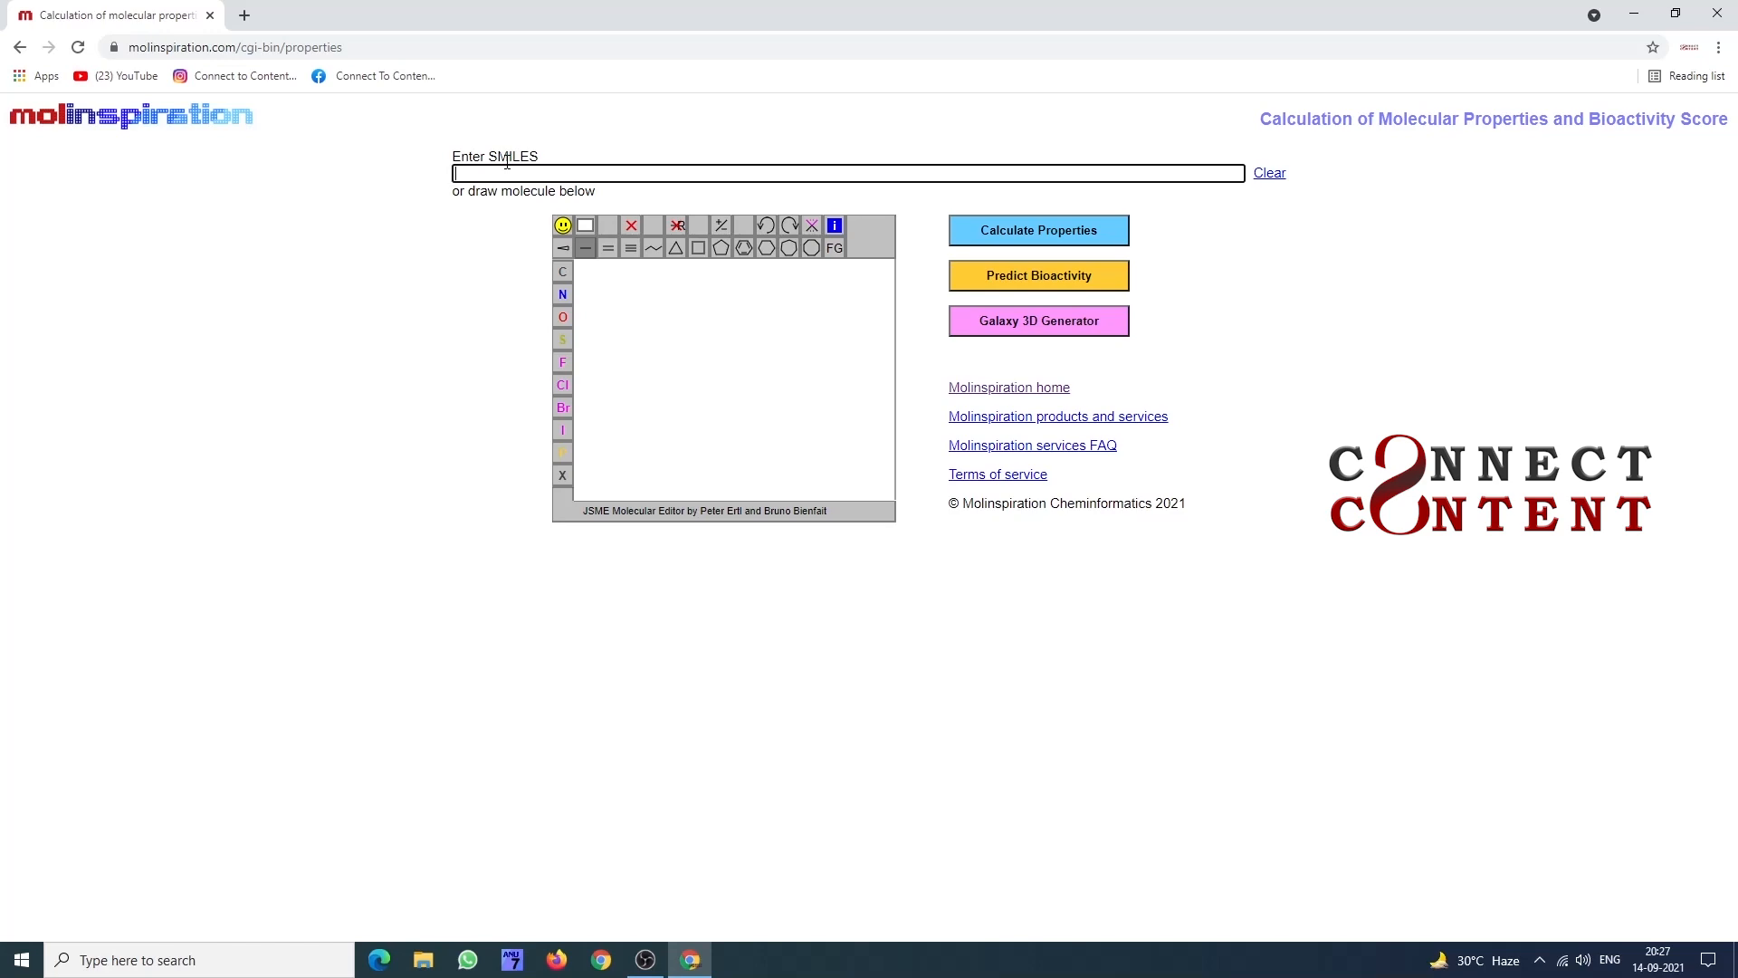
{"action": "left_click", "coordinate": [565, 226]}
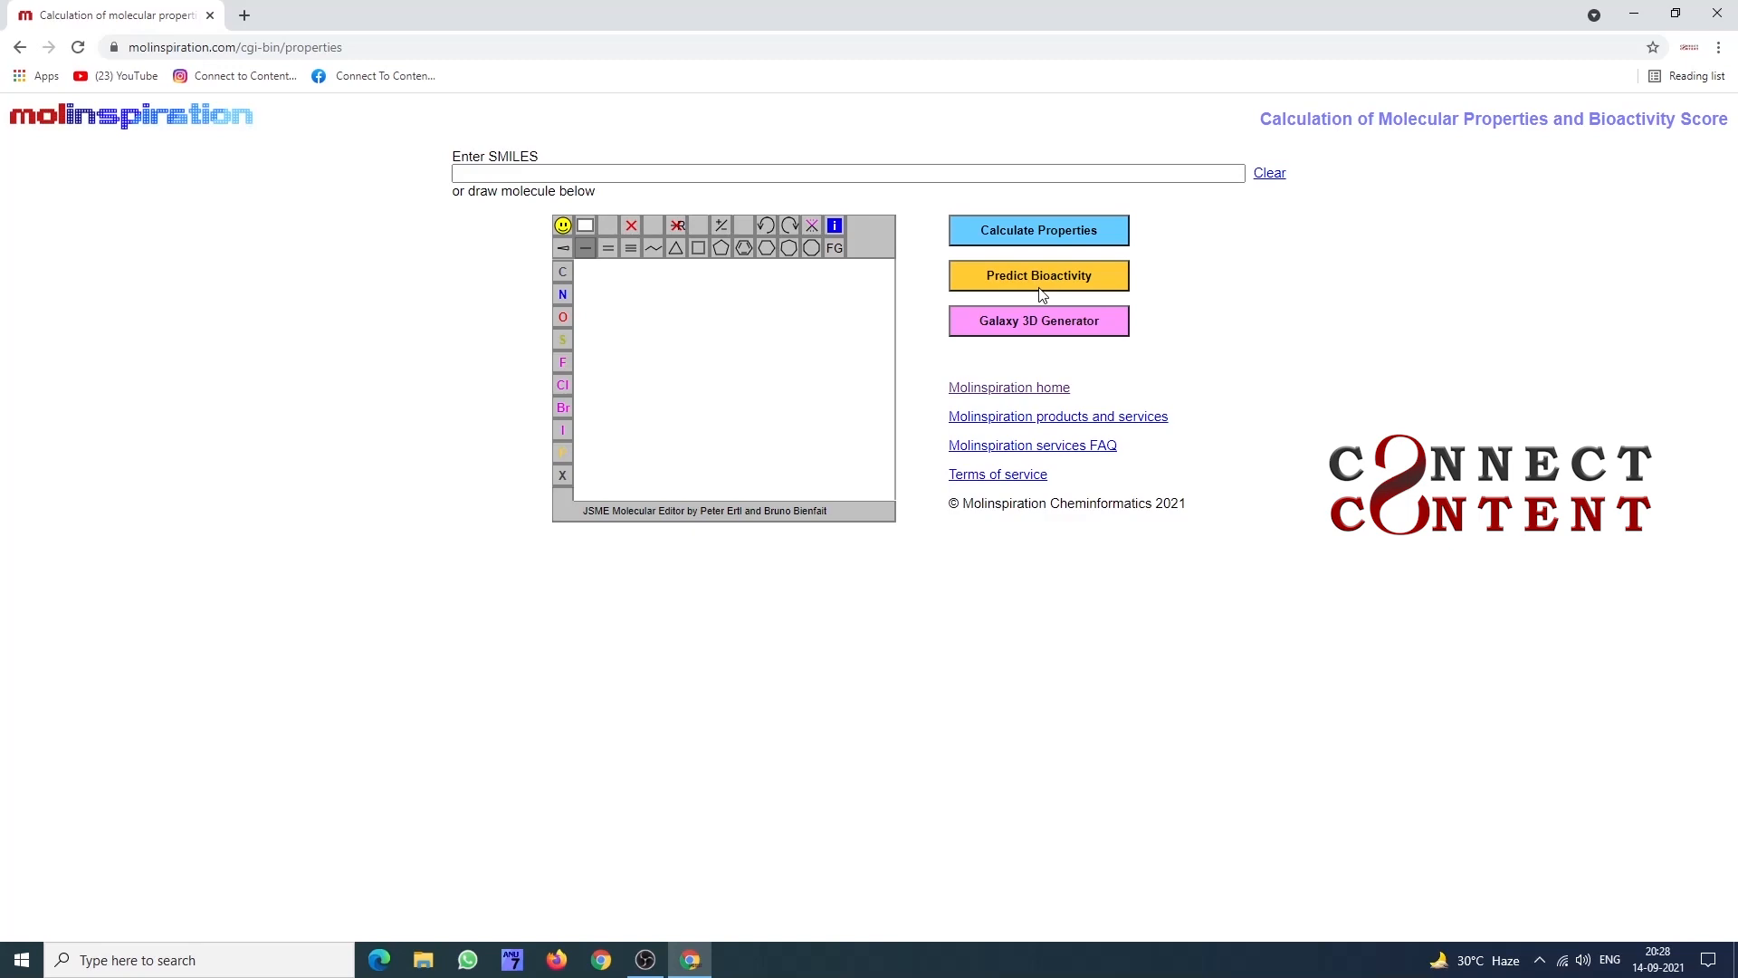
Step: Place a benzene ring, clear the canvas and place a cyclohexane ring instead
{"action": "left_click", "coordinate": [743, 249]}
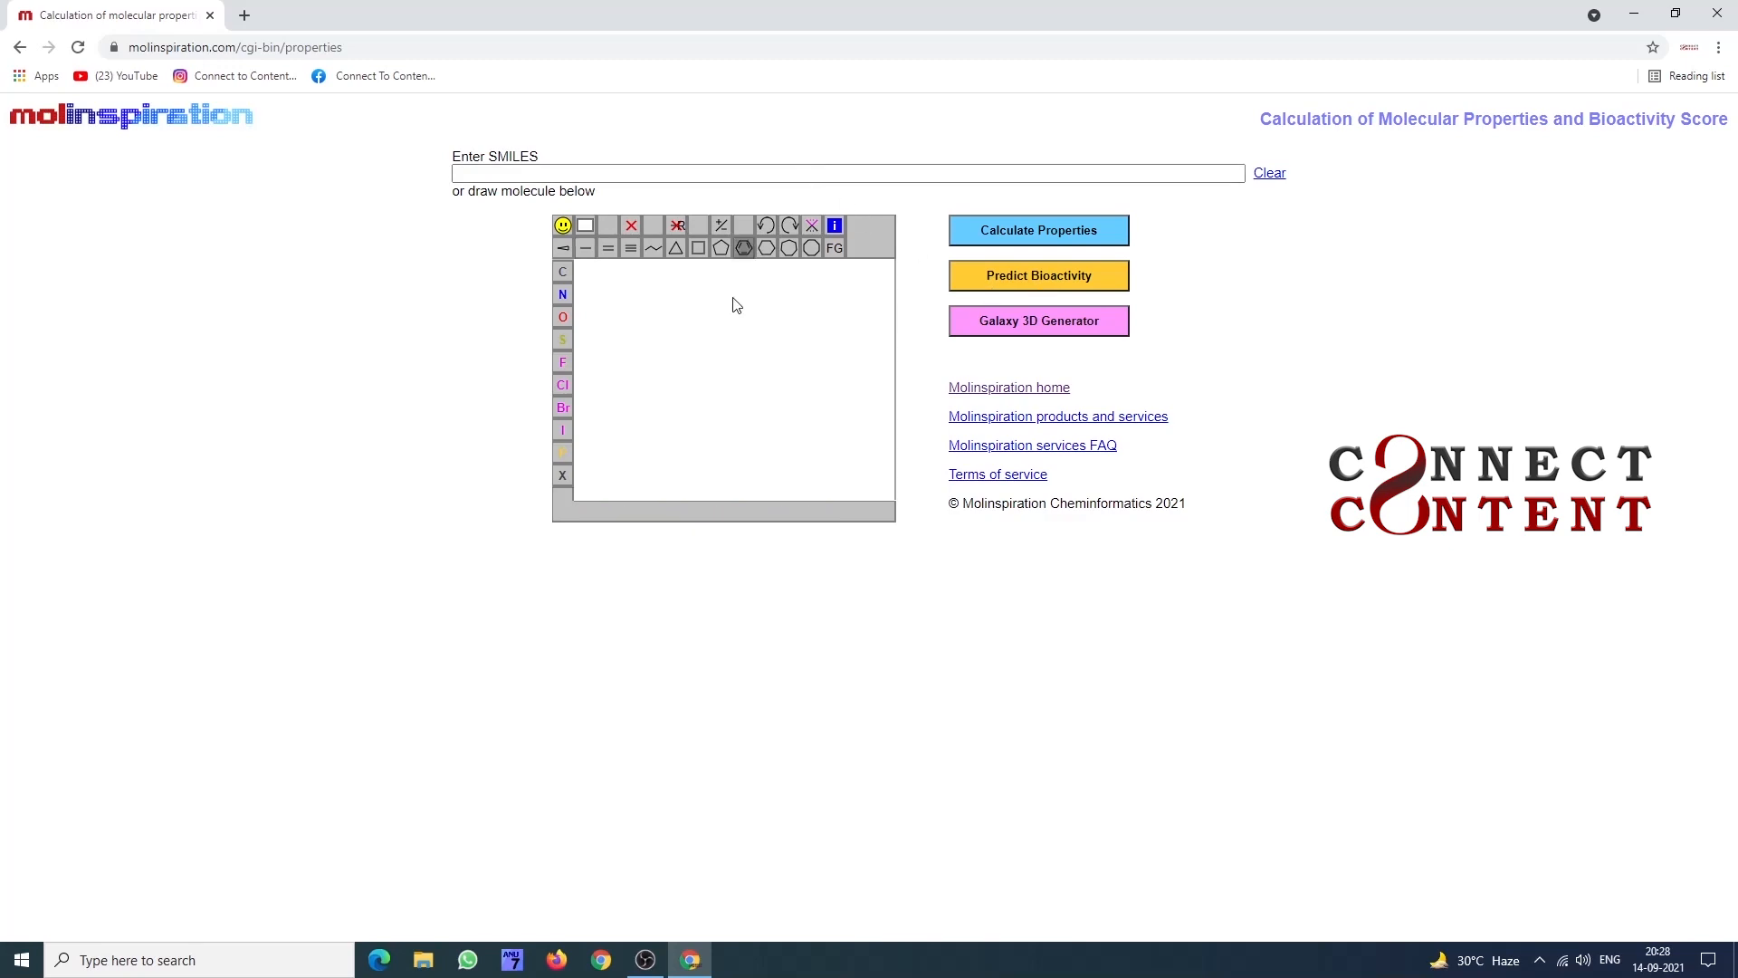
{"action": "left_click", "coordinate": [614, 317]}
{"action": "left_click", "coordinate": [586, 228]}
{"action": "left_click", "coordinate": [765, 248]}
{"action": "left_click", "coordinate": [658, 319]}
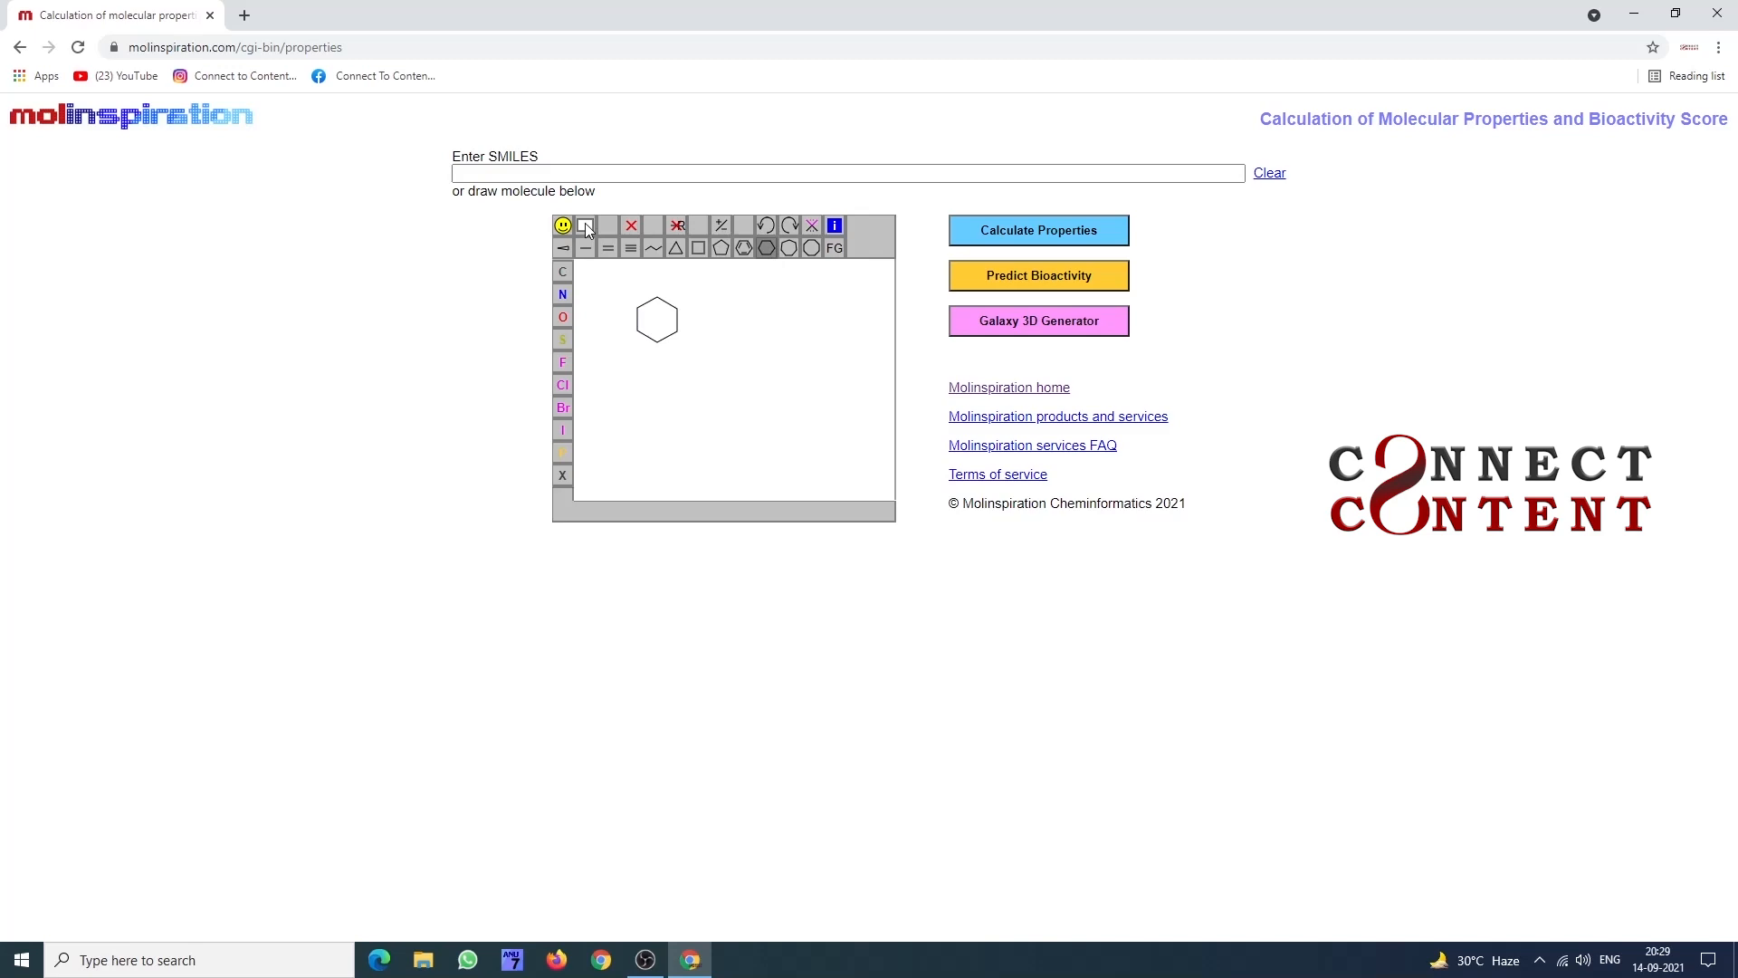
Step: Delete the cyclohexane ring's bonds one by one and clear the canvas
{"action": "left_click", "coordinate": [631, 225]}
{"action": "left_click", "coordinate": [672, 305]}
{"action": "left_click", "coordinate": [647, 303]}
{"action": "left_click", "coordinate": [638, 321]}
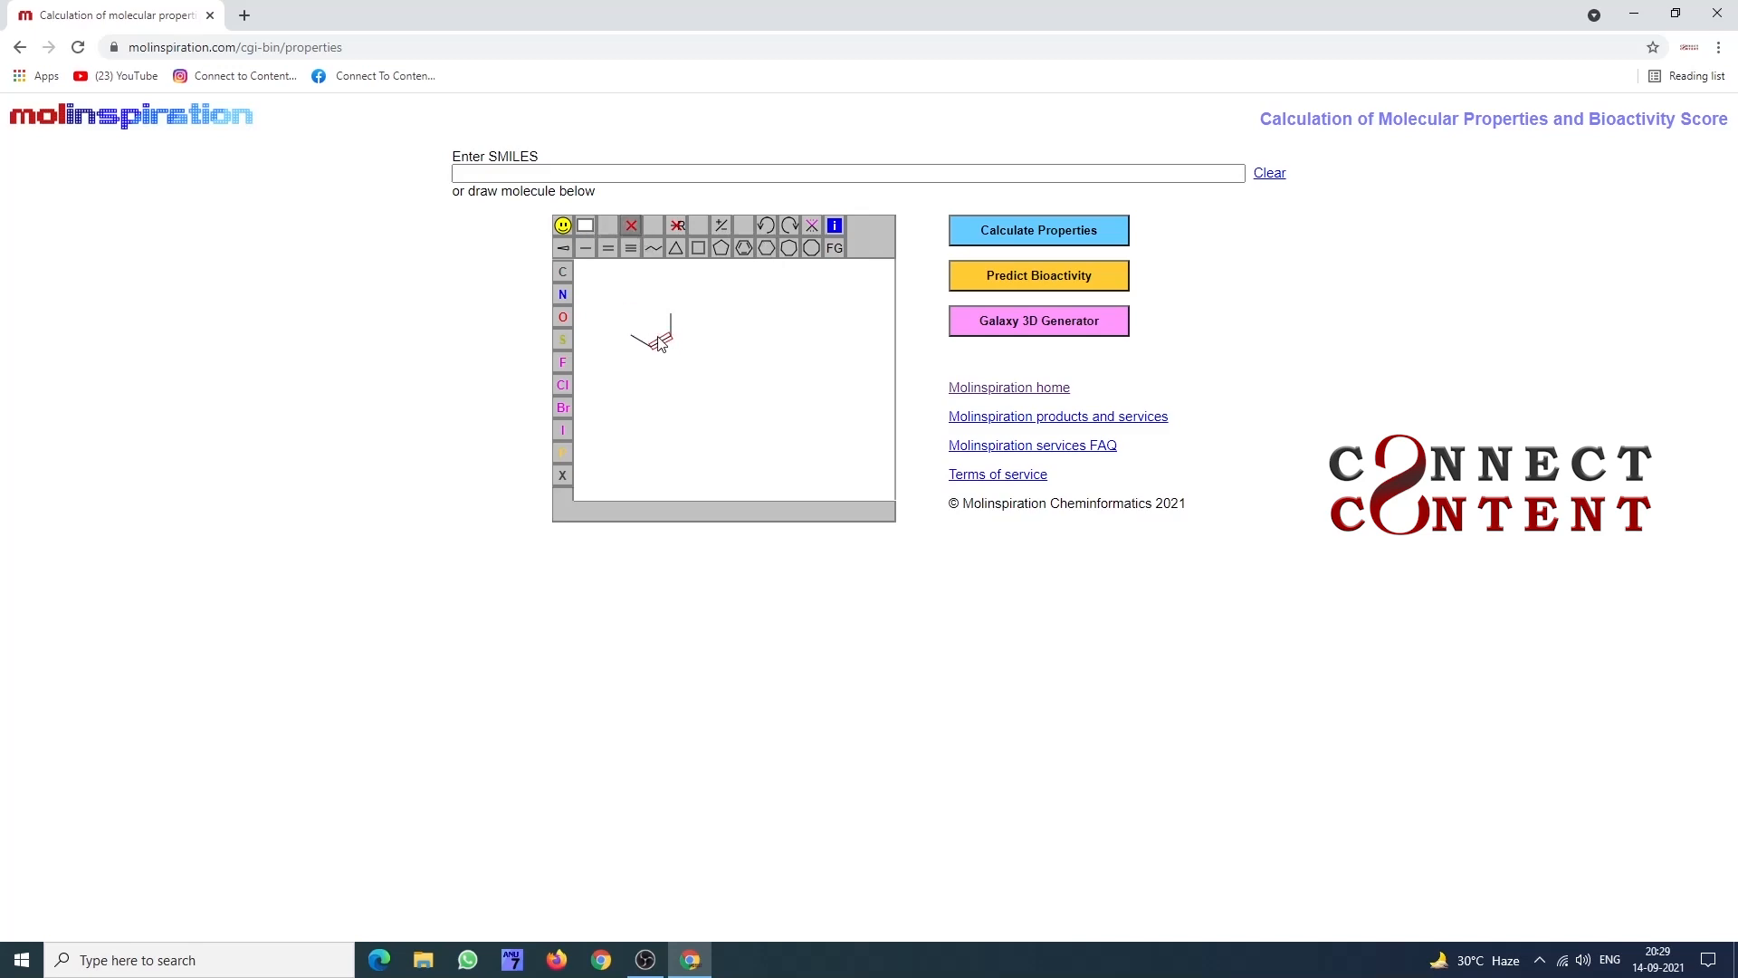
{"action": "left_click", "coordinate": [660, 344]}
{"action": "left_click", "coordinate": [640, 339]}
{"action": "left_click", "coordinate": [670, 324]}
{"action": "left_click", "coordinate": [585, 227]}
Step: Draw a benzene ring and join a second benzene ring to it through a single bridging carbon
{"action": "left_click", "coordinate": [744, 247]}
{"action": "left_click", "coordinate": [631, 333]}
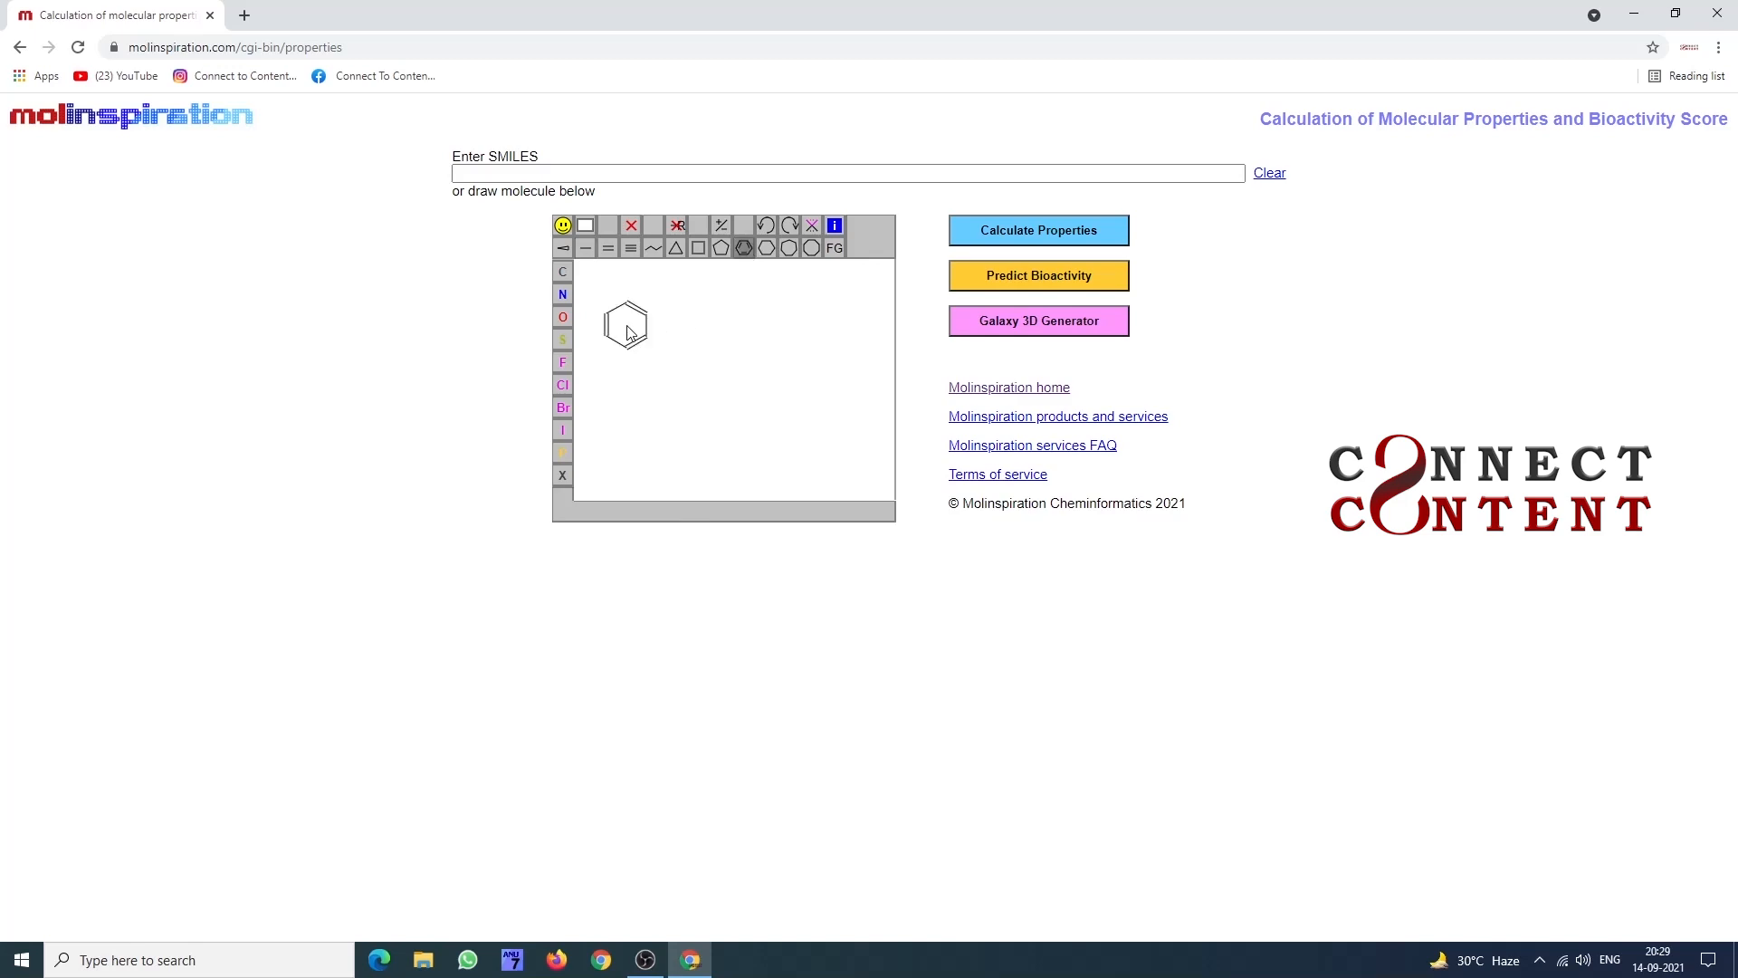
{"action": "left_click", "coordinate": [587, 247]}
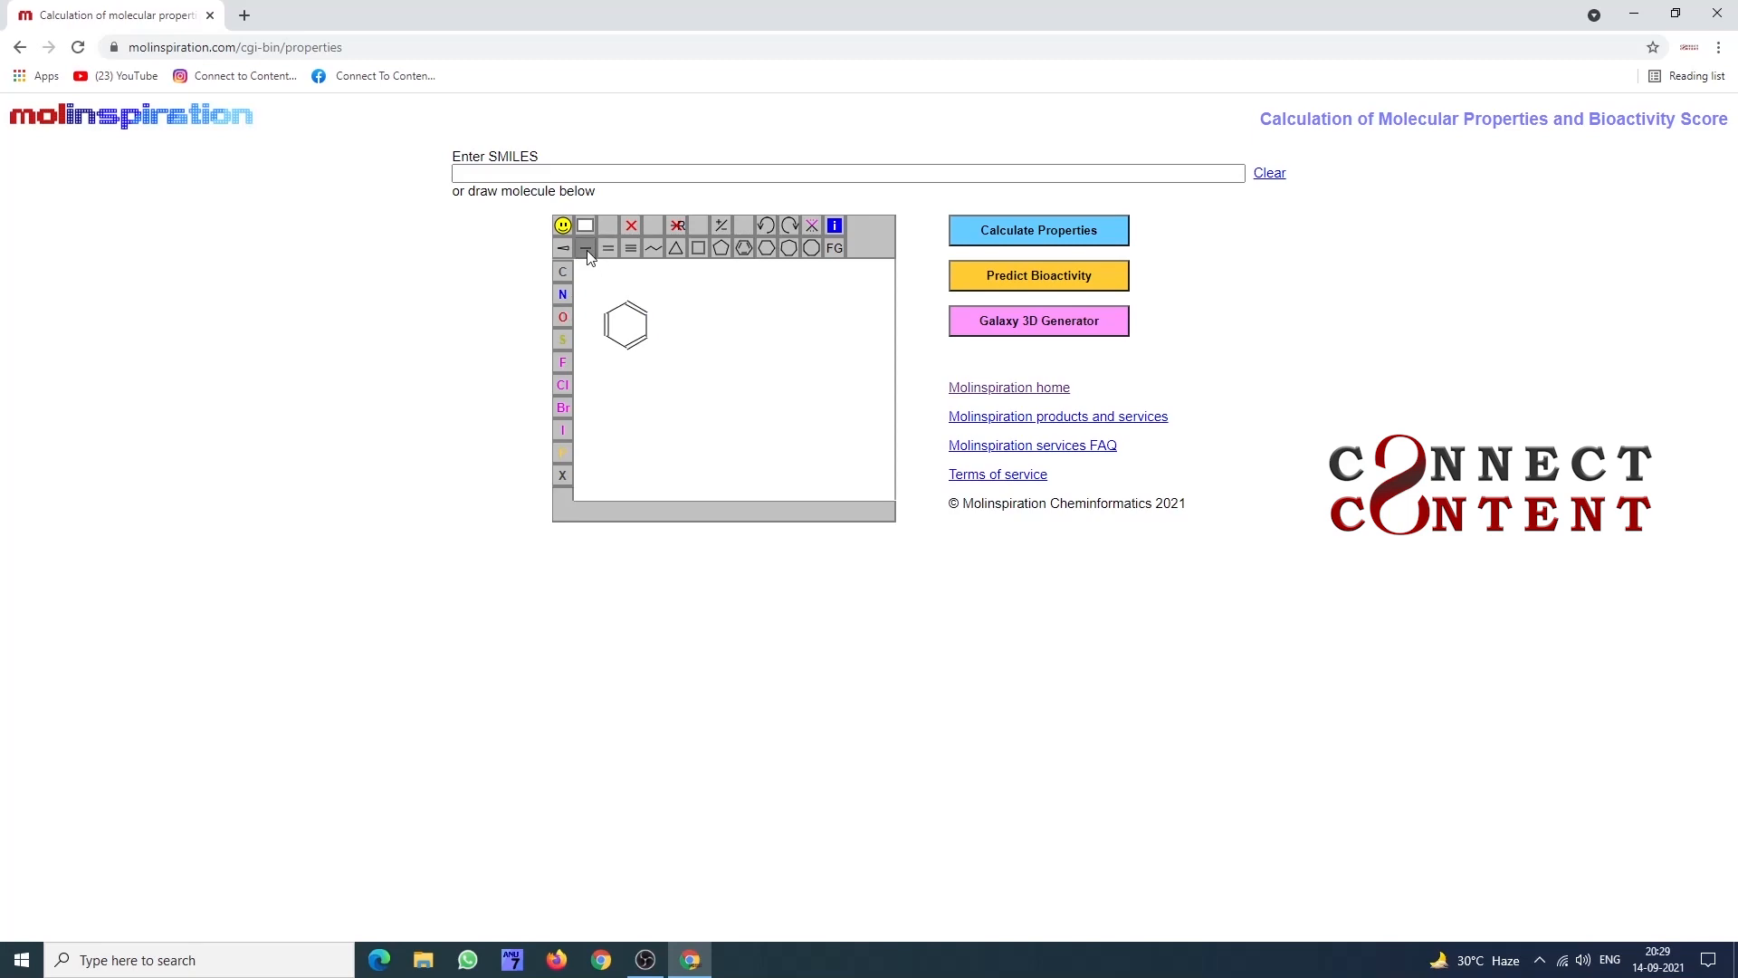
{"action": "left_click", "coordinate": [646, 338]}
{"action": "key", "text": "ctrl+z"}
{"action": "left_click_drag", "start_coordinate": [665, 352], "coordinate": [660, 389]}
{"action": "left_click", "coordinate": [743, 248]}
{"action": "left_click", "coordinate": [661, 371]}
Step: Attach a cyclohexane ring to the carbon bridging the two benzene rings with a single bond
{"action": "left_click", "coordinate": [585, 256]}
{"action": "left_click", "coordinate": [664, 346]}
{"action": "left_click_drag", "start_coordinate": [699, 339], "coordinate": [702, 347]}
{"action": "left_click", "coordinate": [766, 249]}
{"action": "left_click", "coordinate": [689, 350]}
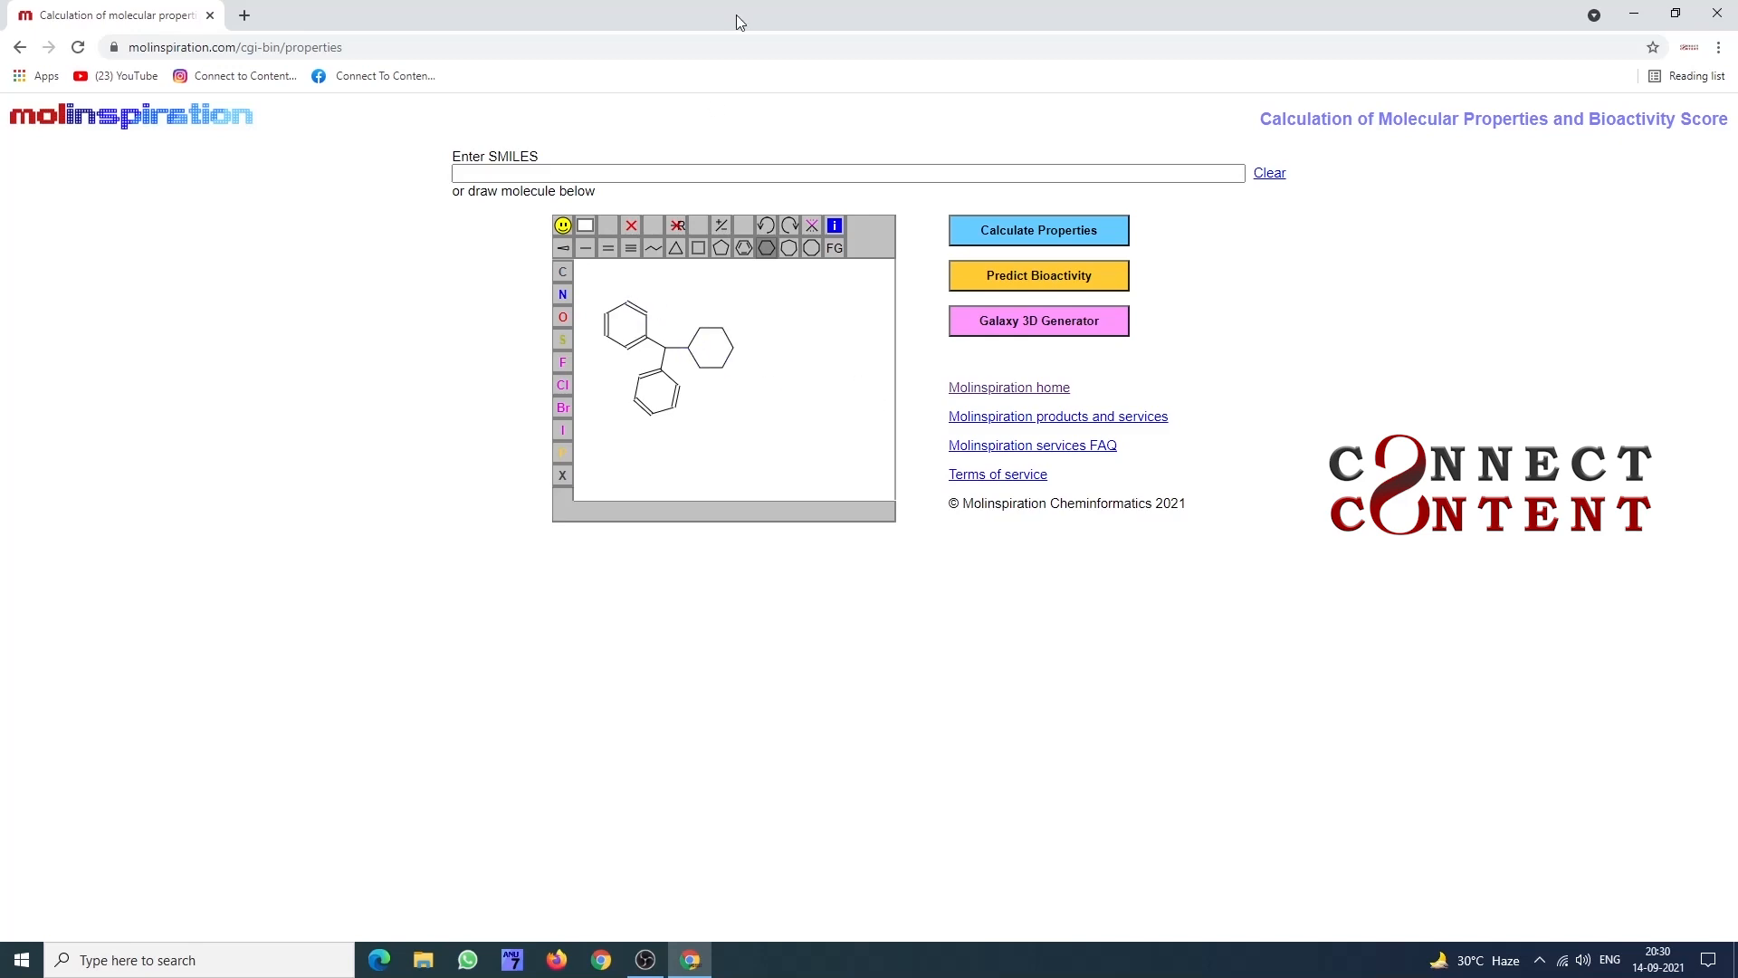
Step: Replace the cyclohexane ring's attachment atom and the atom opposite it with nitrogen
{"action": "left_click", "coordinate": [563, 294]}
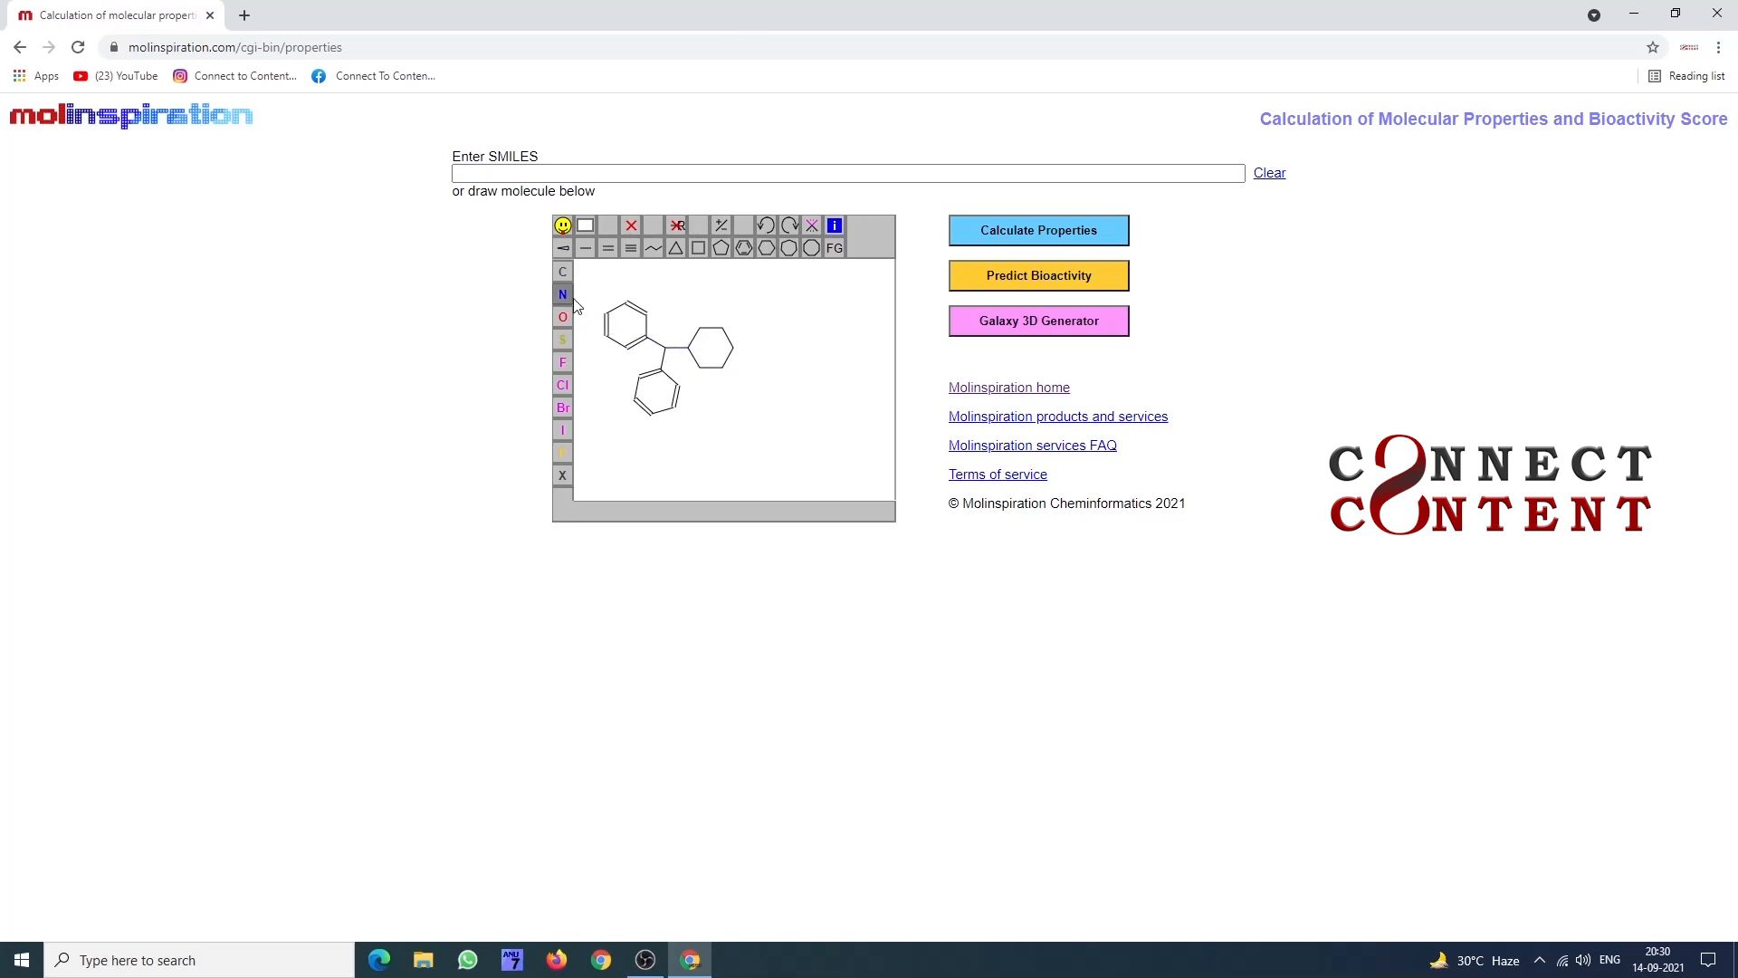
{"action": "left_click", "coordinate": [688, 347]}
{"action": "left_click", "coordinate": [734, 349]}
Step: Add a two-carbon chain ending in an OH group to the piperazine ring's outer nitrogen
{"action": "left_click", "coordinate": [585, 253]}
{"action": "left_click", "coordinate": [742, 349]}
{"action": "left_click", "coordinate": [750, 350]}
{"action": "left_click", "coordinate": [561, 319]}
{"action": "left_click", "coordinate": [584, 248]}
{"action": "left_click", "coordinate": [563, 319]}
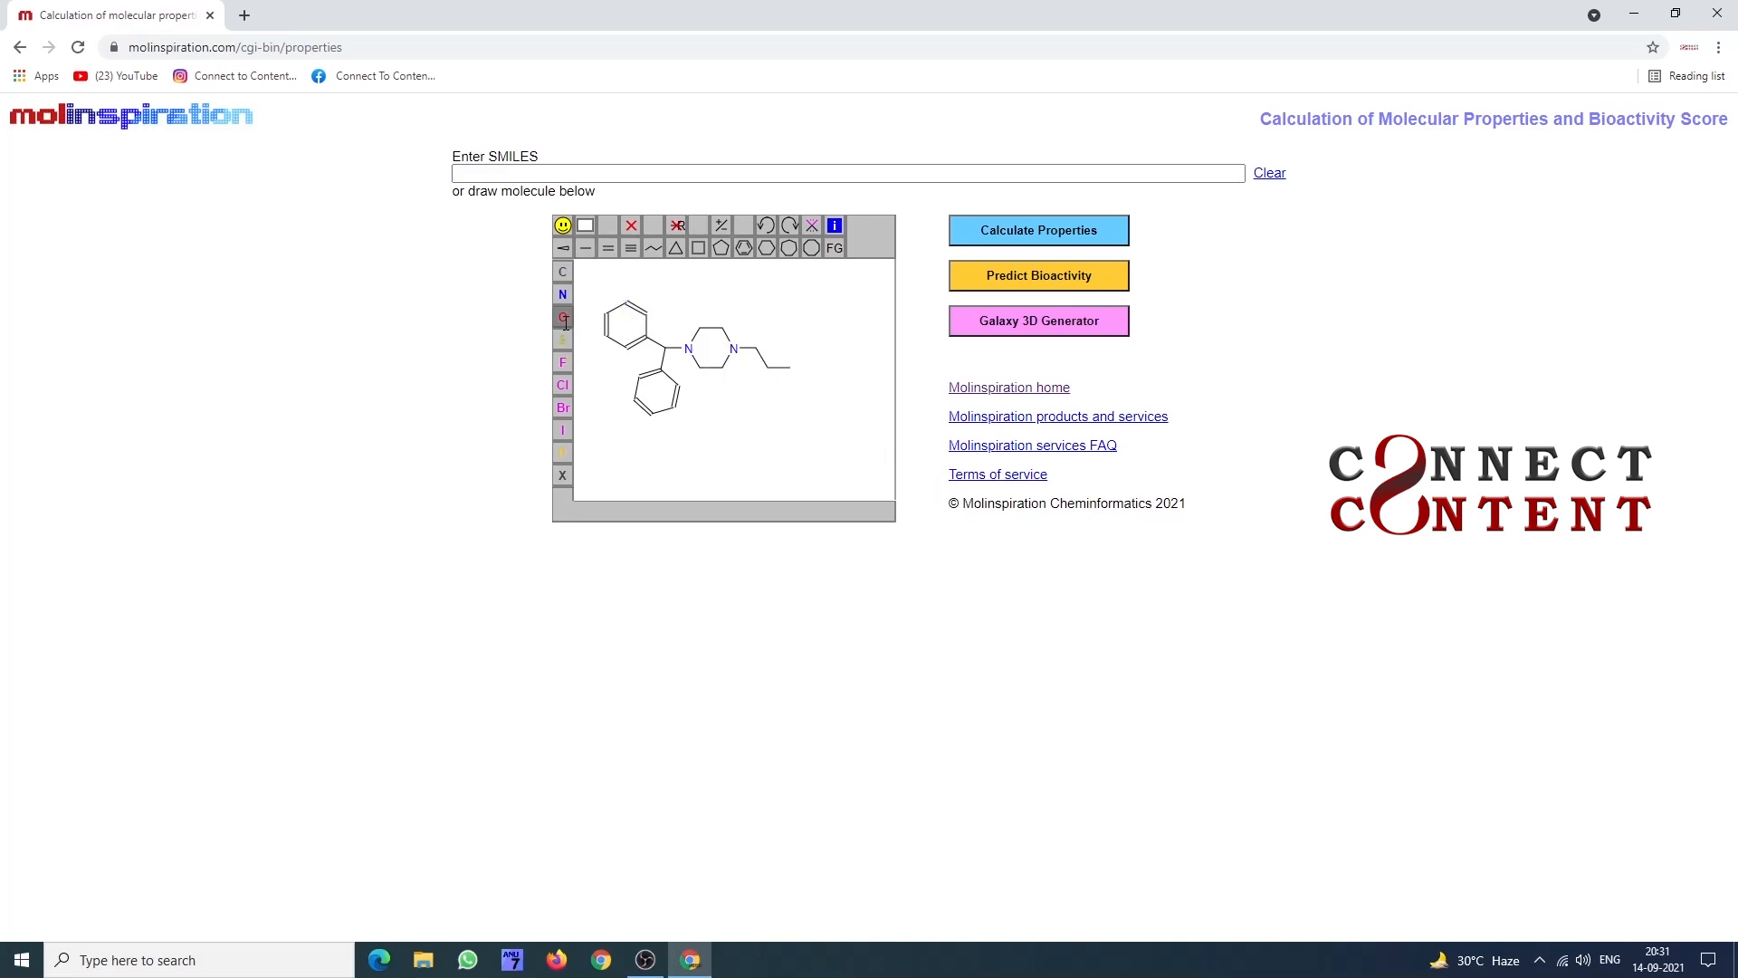
{"action": "left_click", "coordinate": [788, 372]}
Step: Extend the chain from its end oxygen with one carbon followed by a carboxylic acid group
{"action": "left_click", "coordinate": [584, 248]}
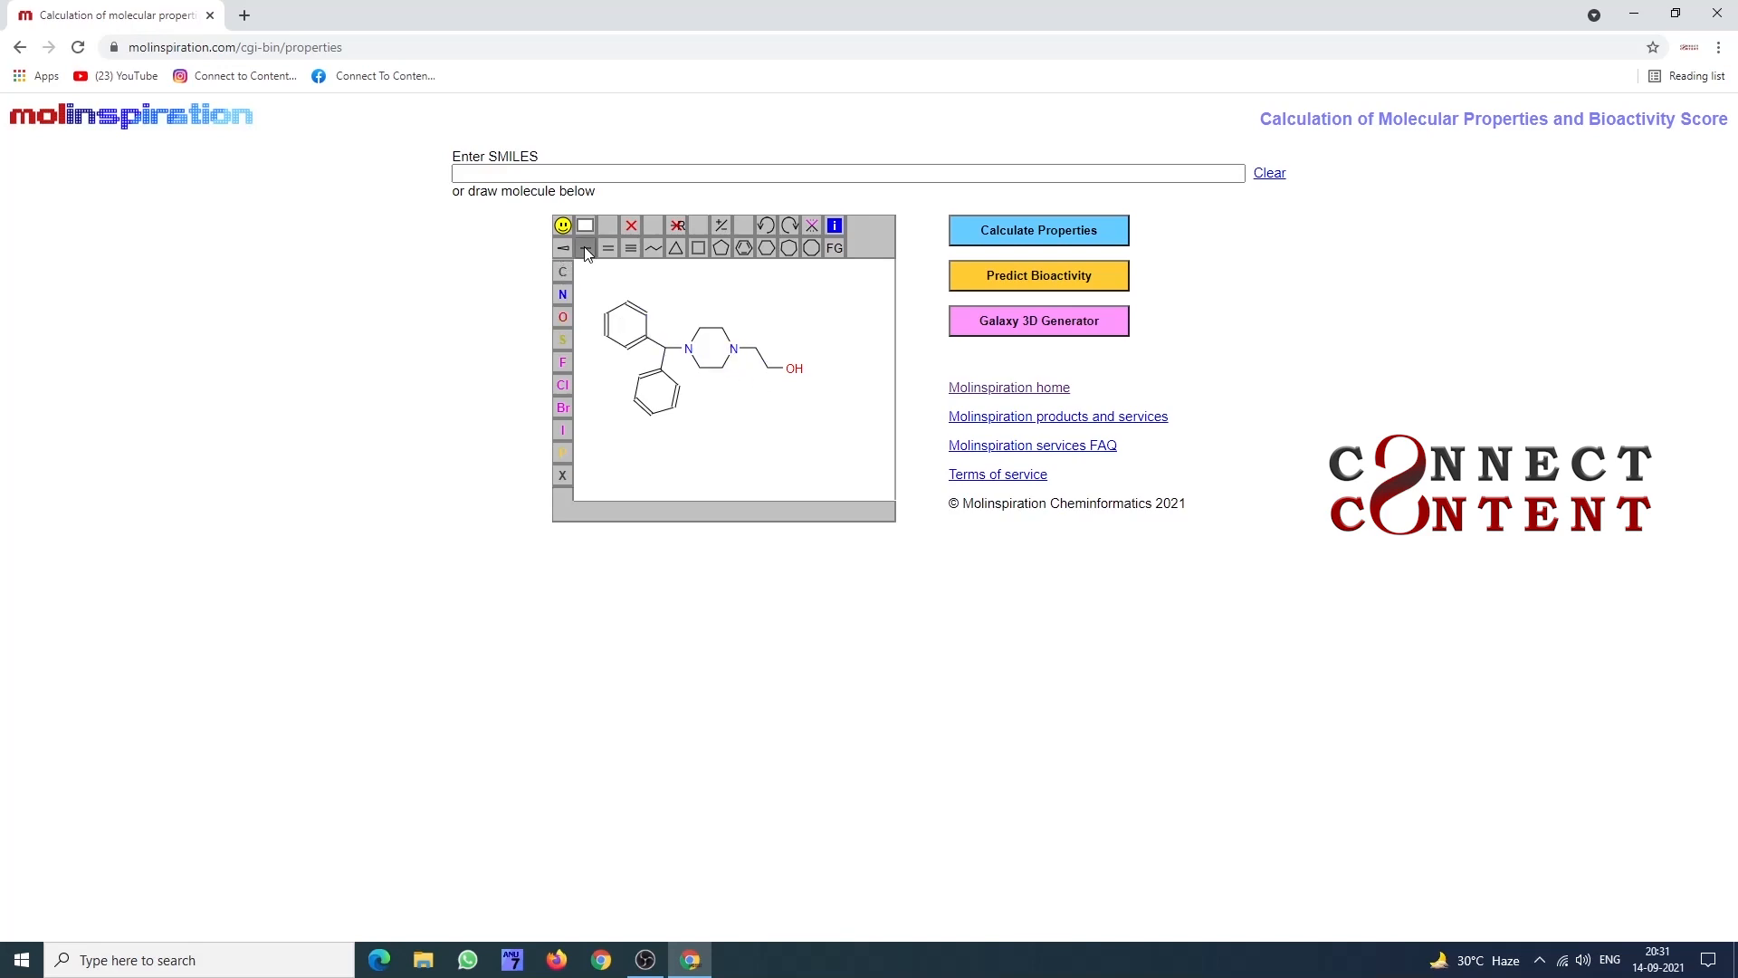
{"action": "left_click", "coordinate": [794, 369]}
{"action": "left_click", "coordinate": [802, 386]}
{"action": "left_click", "coordinate": [824, 386]}
{"action": "left_click", "coordinate": [827, 390]}
{"action": "left_click", "coordinate": [833, 390]}
{"action": "left_click", "coordinate": [562, 317]}
{"action": "left_click", "coordinate": [837, 407]}
{"action": "left_click", "coordinate": [835, 368]}
Step: Add a chlorine substituent at the para position of the lower benzene ring
{"action": "left_click", "coordinate": [585, 248]}
{"action": "left_click", "coordinate": [652, 414]}
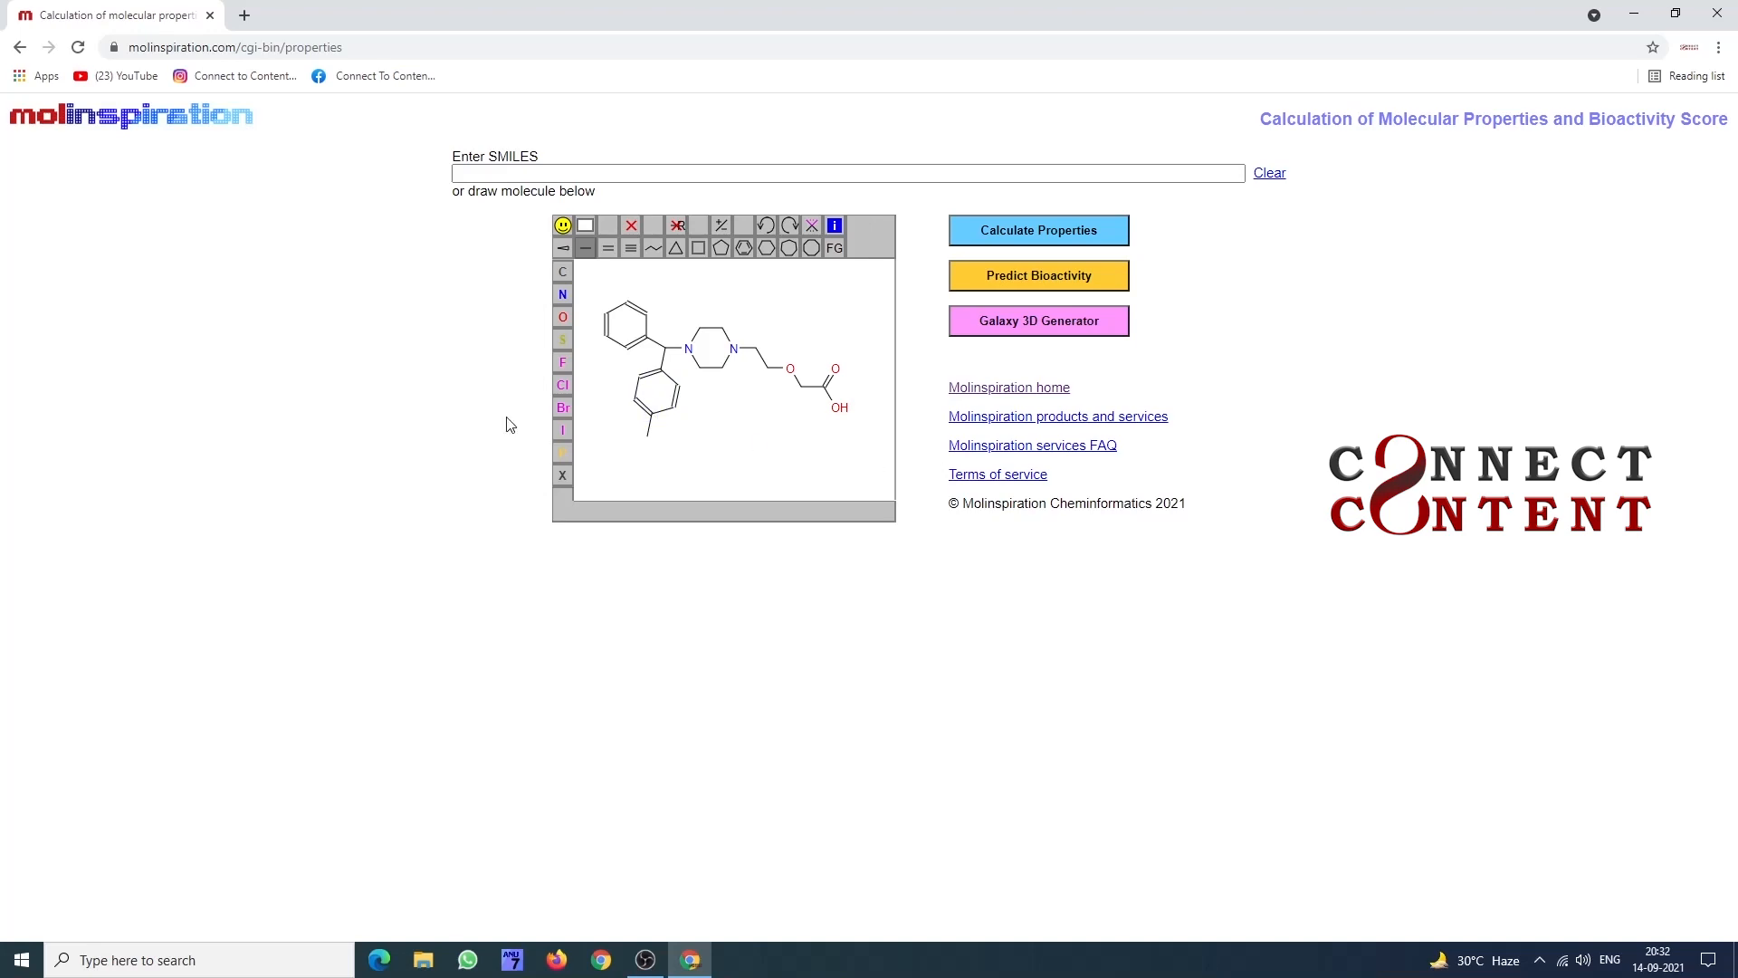
{"action": "left_click", "coordinate": [562, 385]}
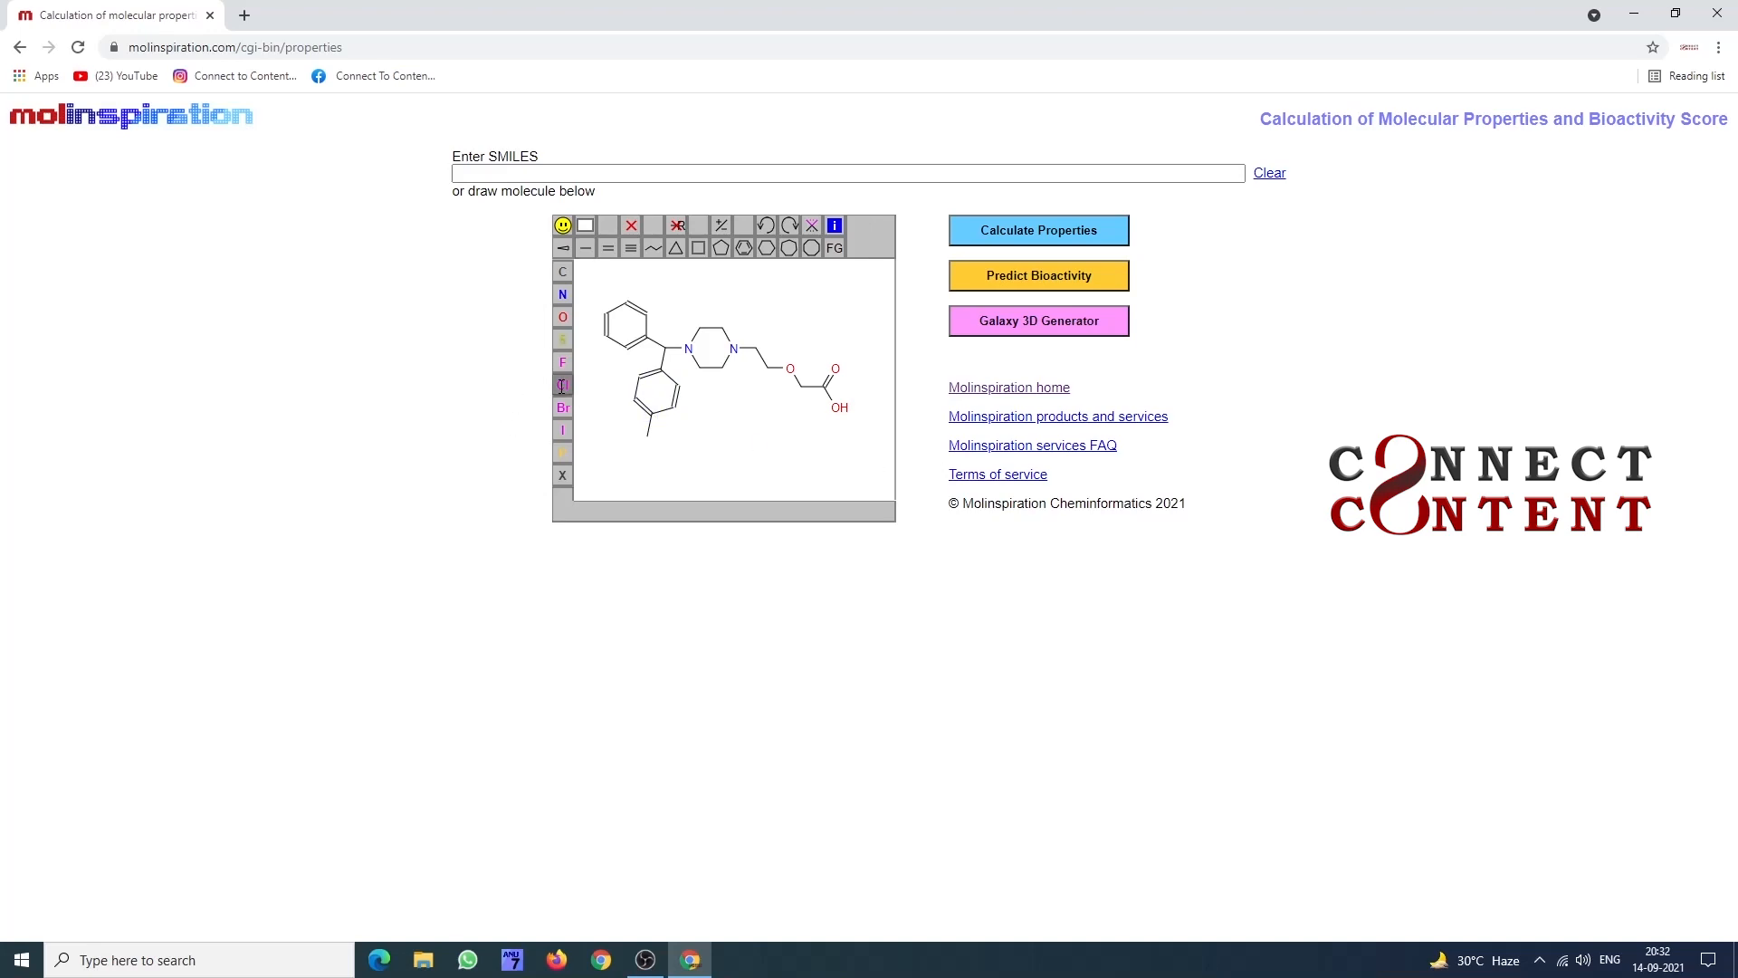
{"action": "left_click", "coordinate": [646, 437]}
Step: Display the drawn molecule's SMILES string and calculate its molecular properties
{"action": "left_click", "coordinate": [563, 229]}
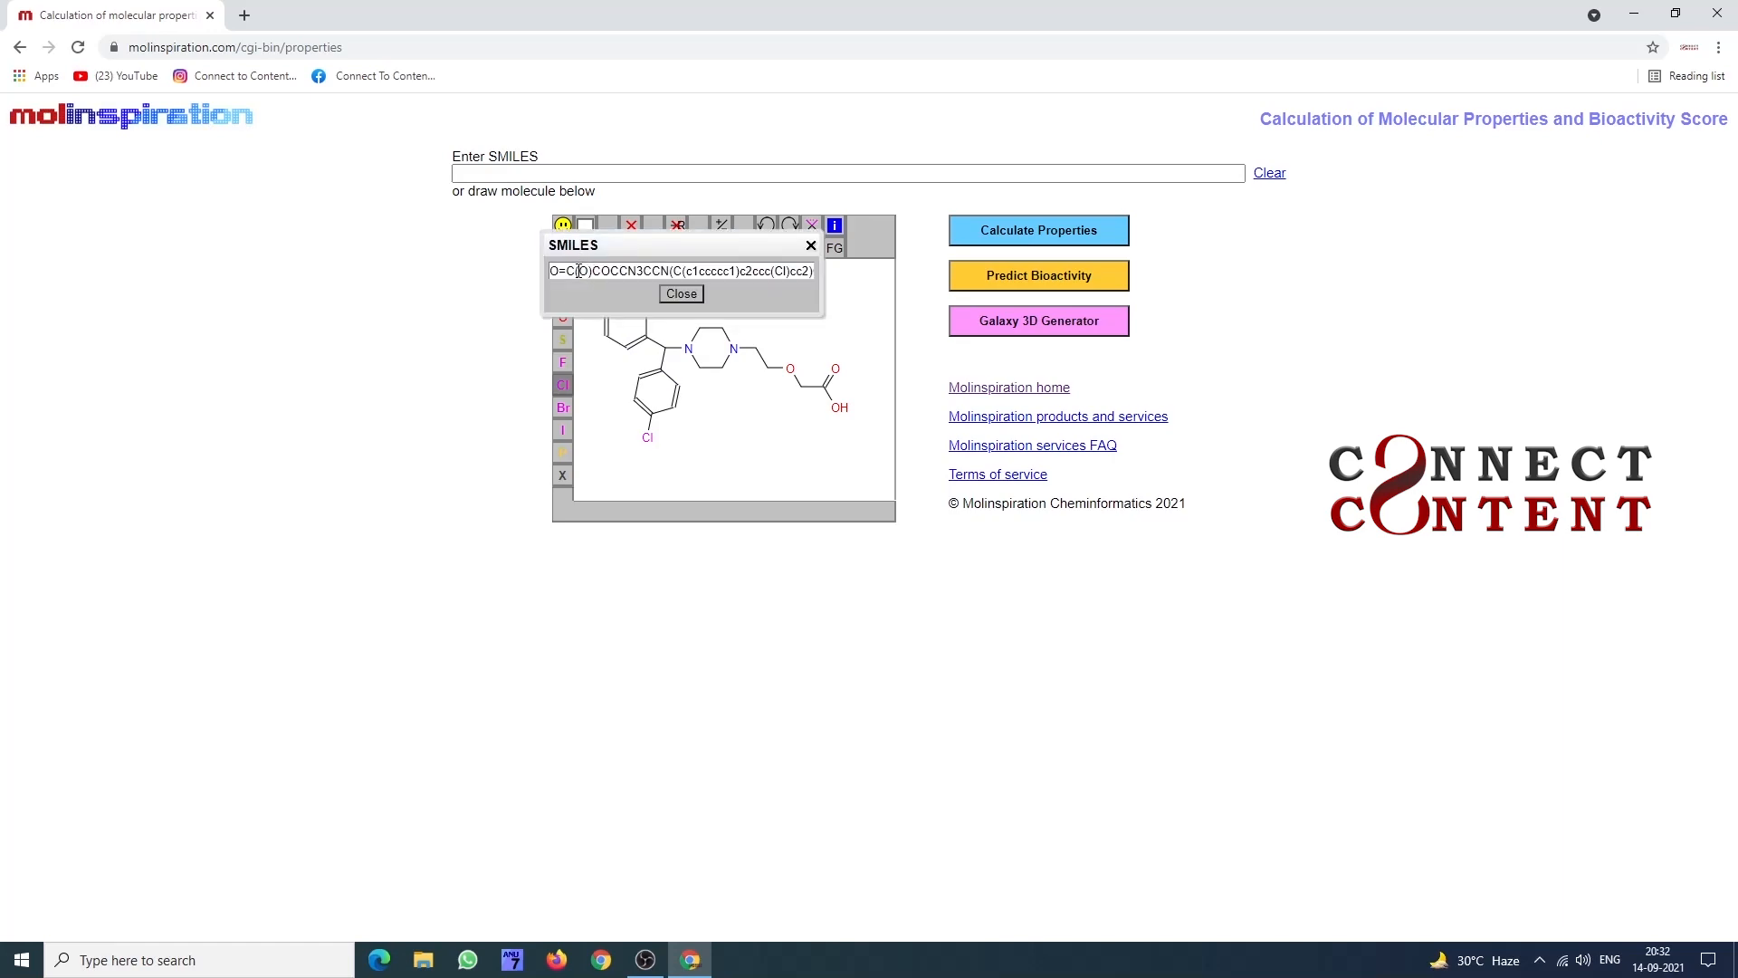
{"action": "left_click_drag", "start_coordinate": [552, 270], "coordinate": [811, 276]}
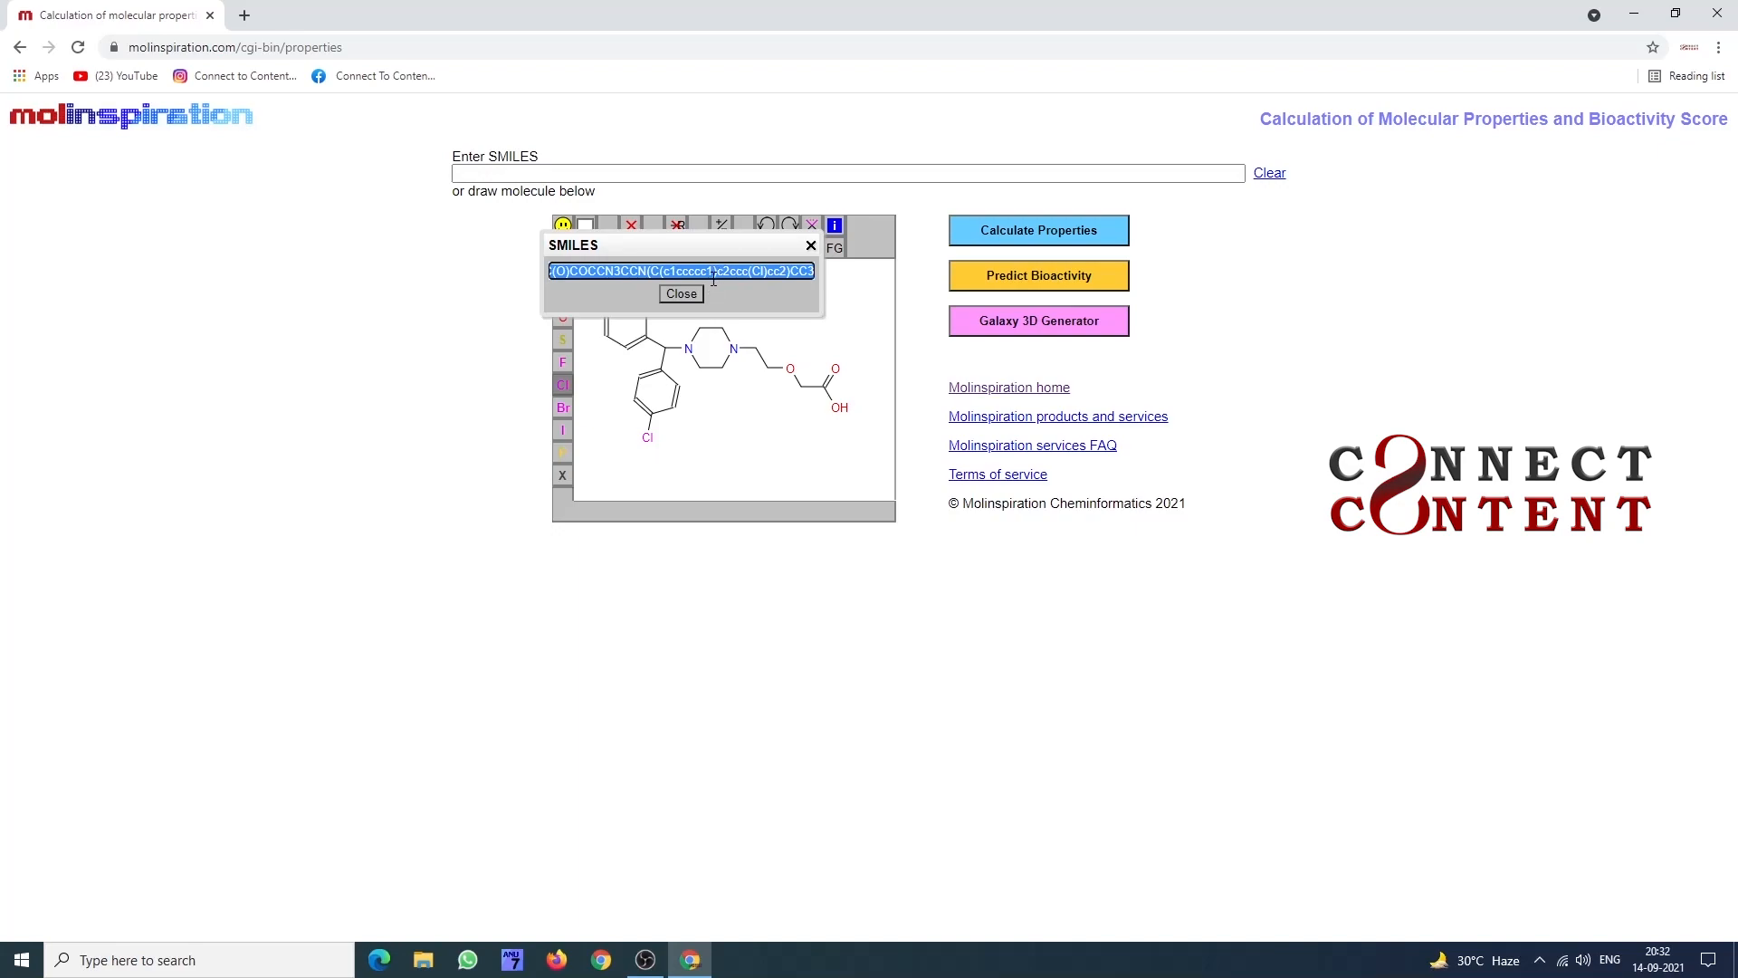
{"action": "left_click", "coordinate": [691, 296]}
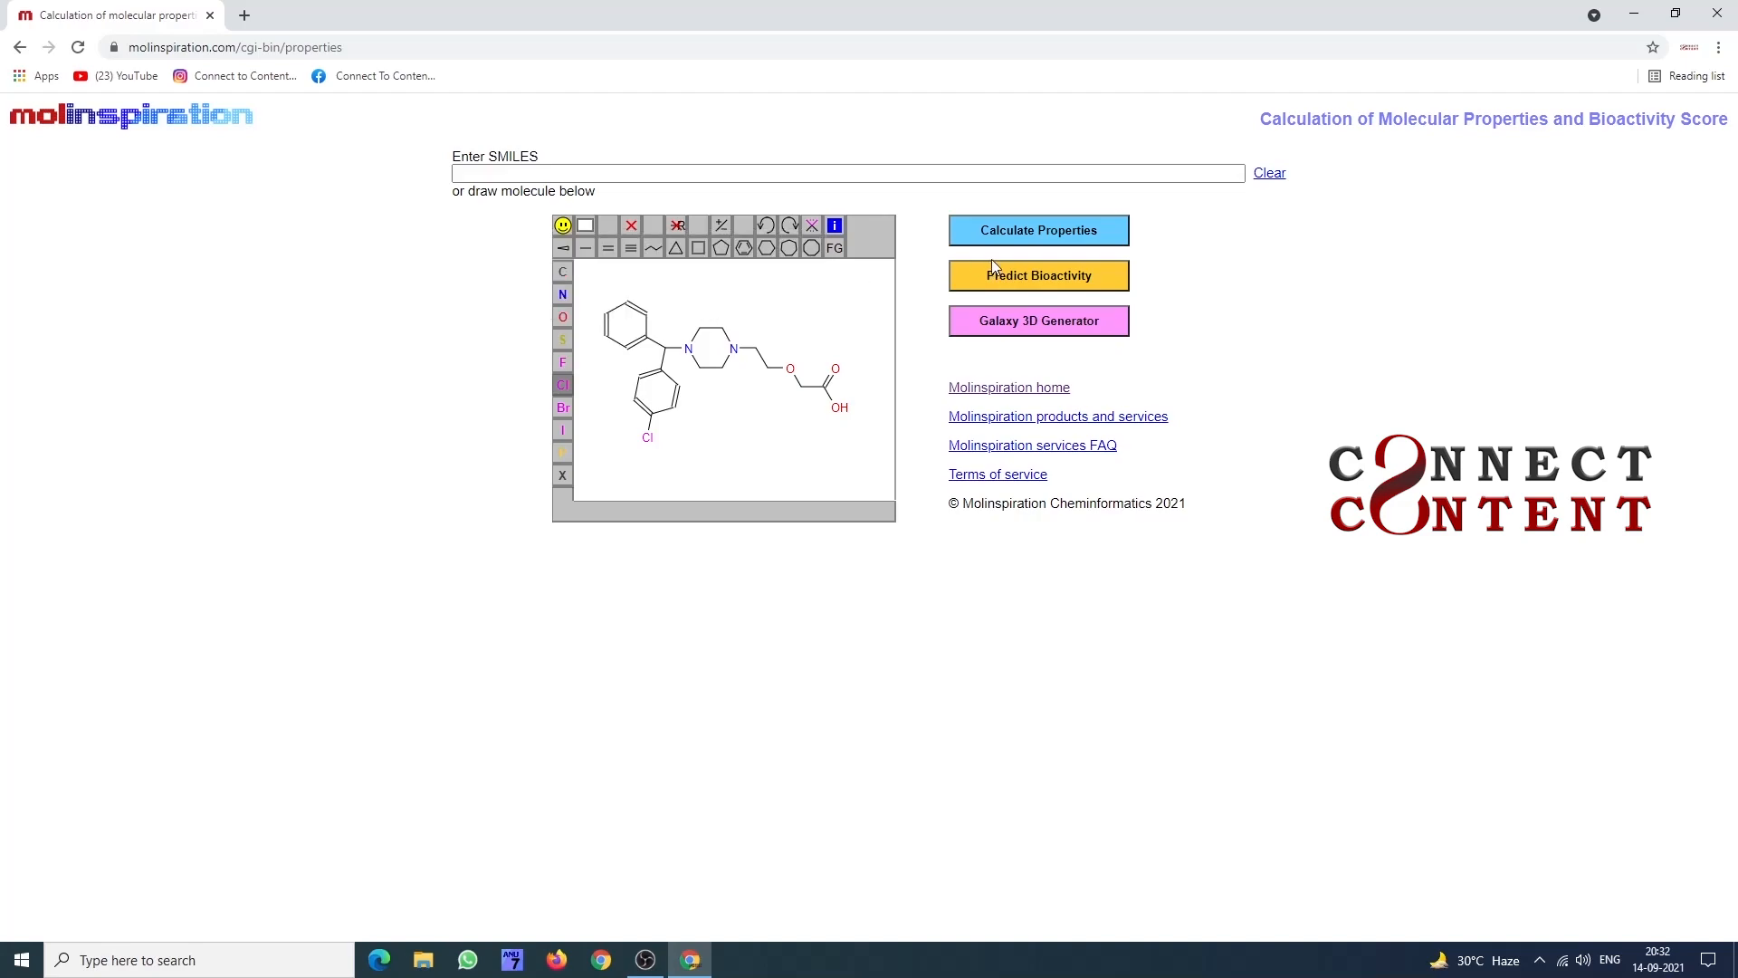
{"action": "left_click", "coordinate": [1018, 238]}
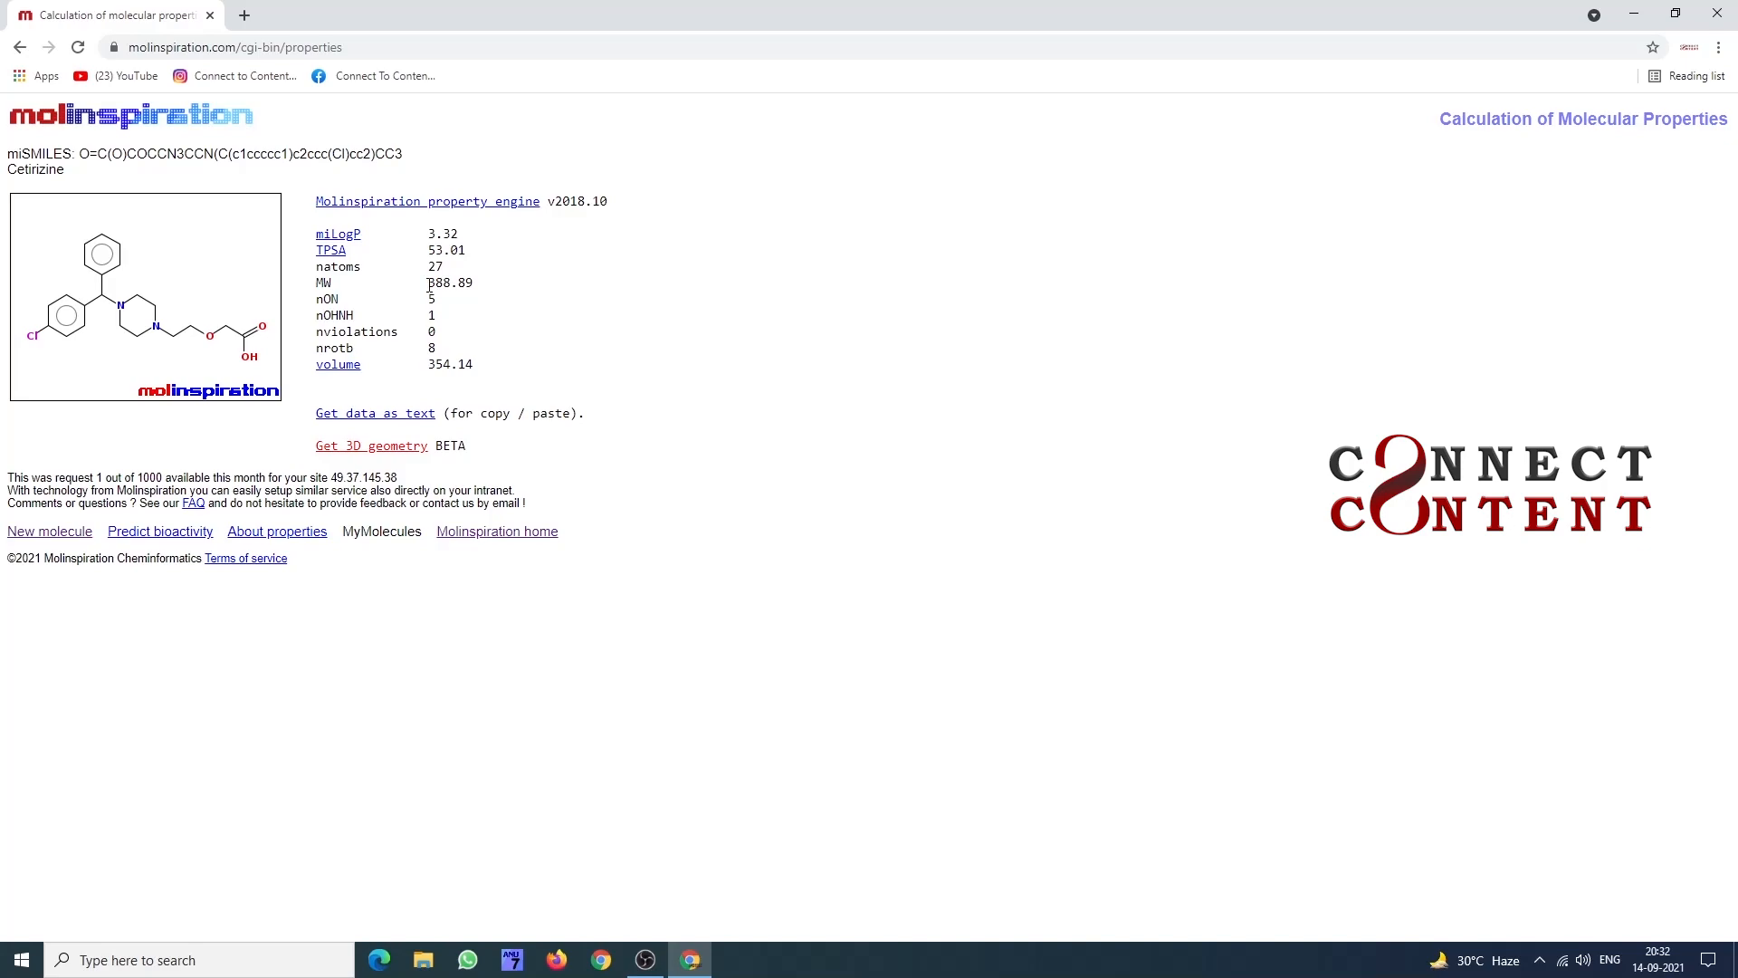
Step: Examine the calculated MW, nON, nOHNH, miLogP, nrotb and volume values
{"action": "left_click_drag", "start_coordinate": [429, 286], "coordinate": [494, 292]}
{"action": "left_click", "coordinate": [432, 302]}
{"action": "double_click", "coordinate": [432, 303]}
{"action": "left_click", "coordinate": [431, 316]}
{"action": "double_click", "coordinate": [431, 316]}
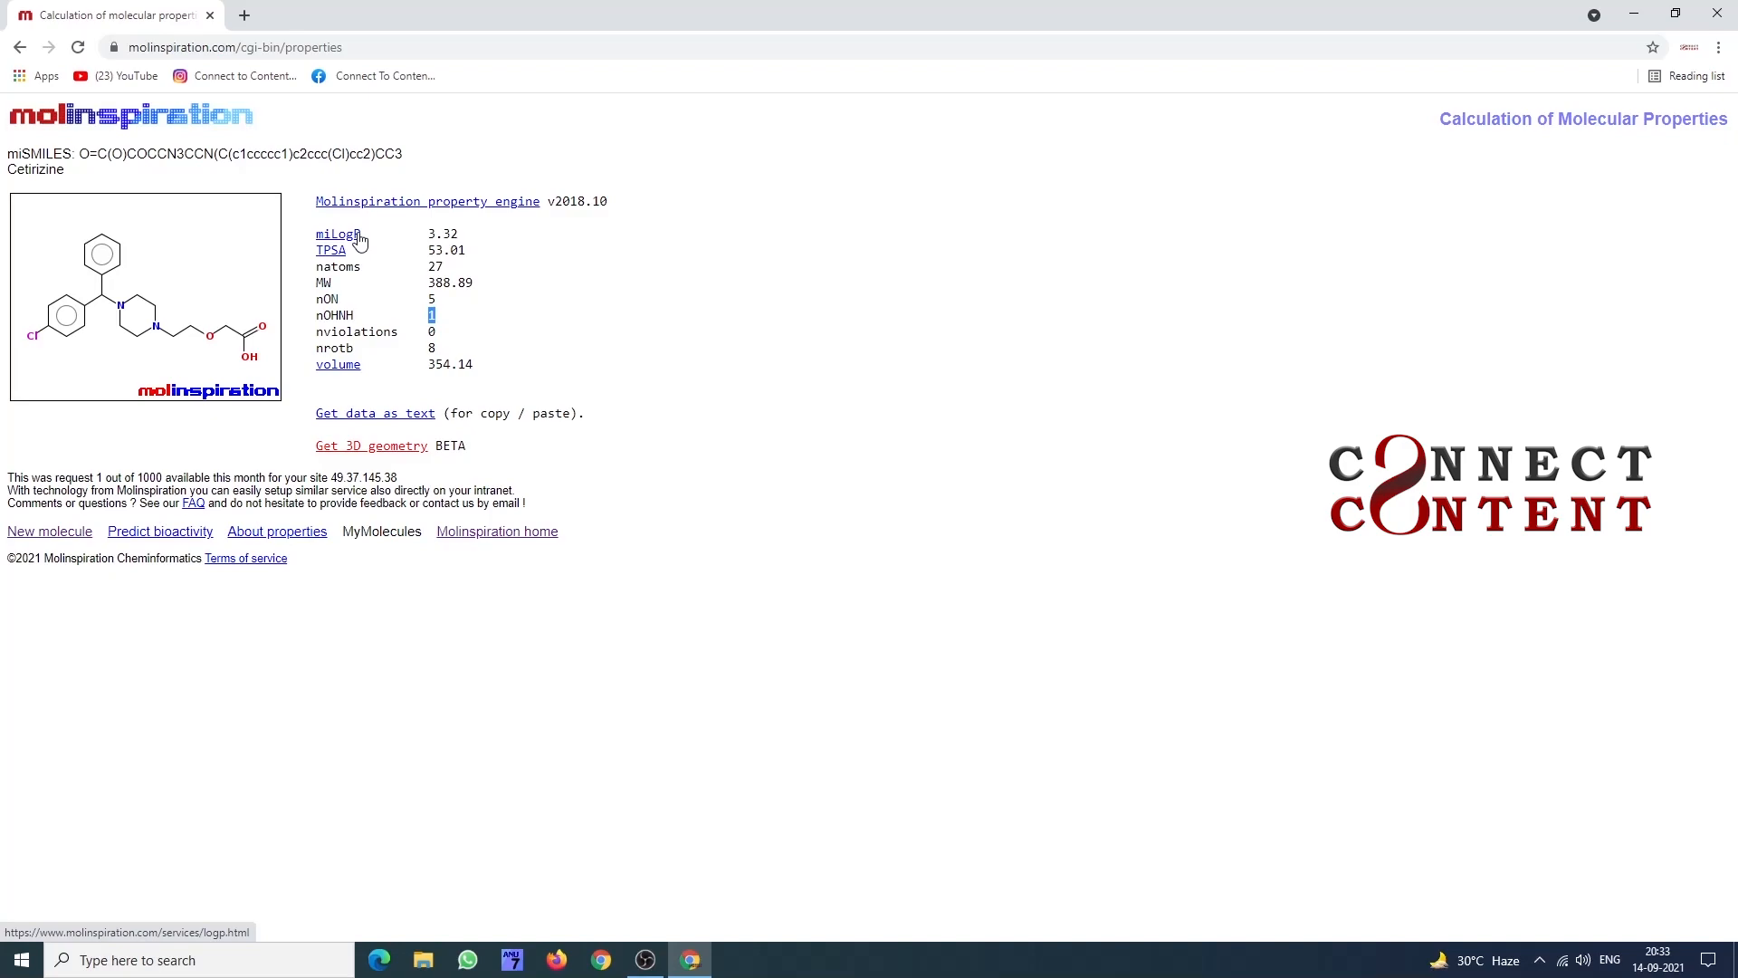
{"action": "left_click_drag", "start_coordinate": [427, 234], "coordinate": [461, 240]}
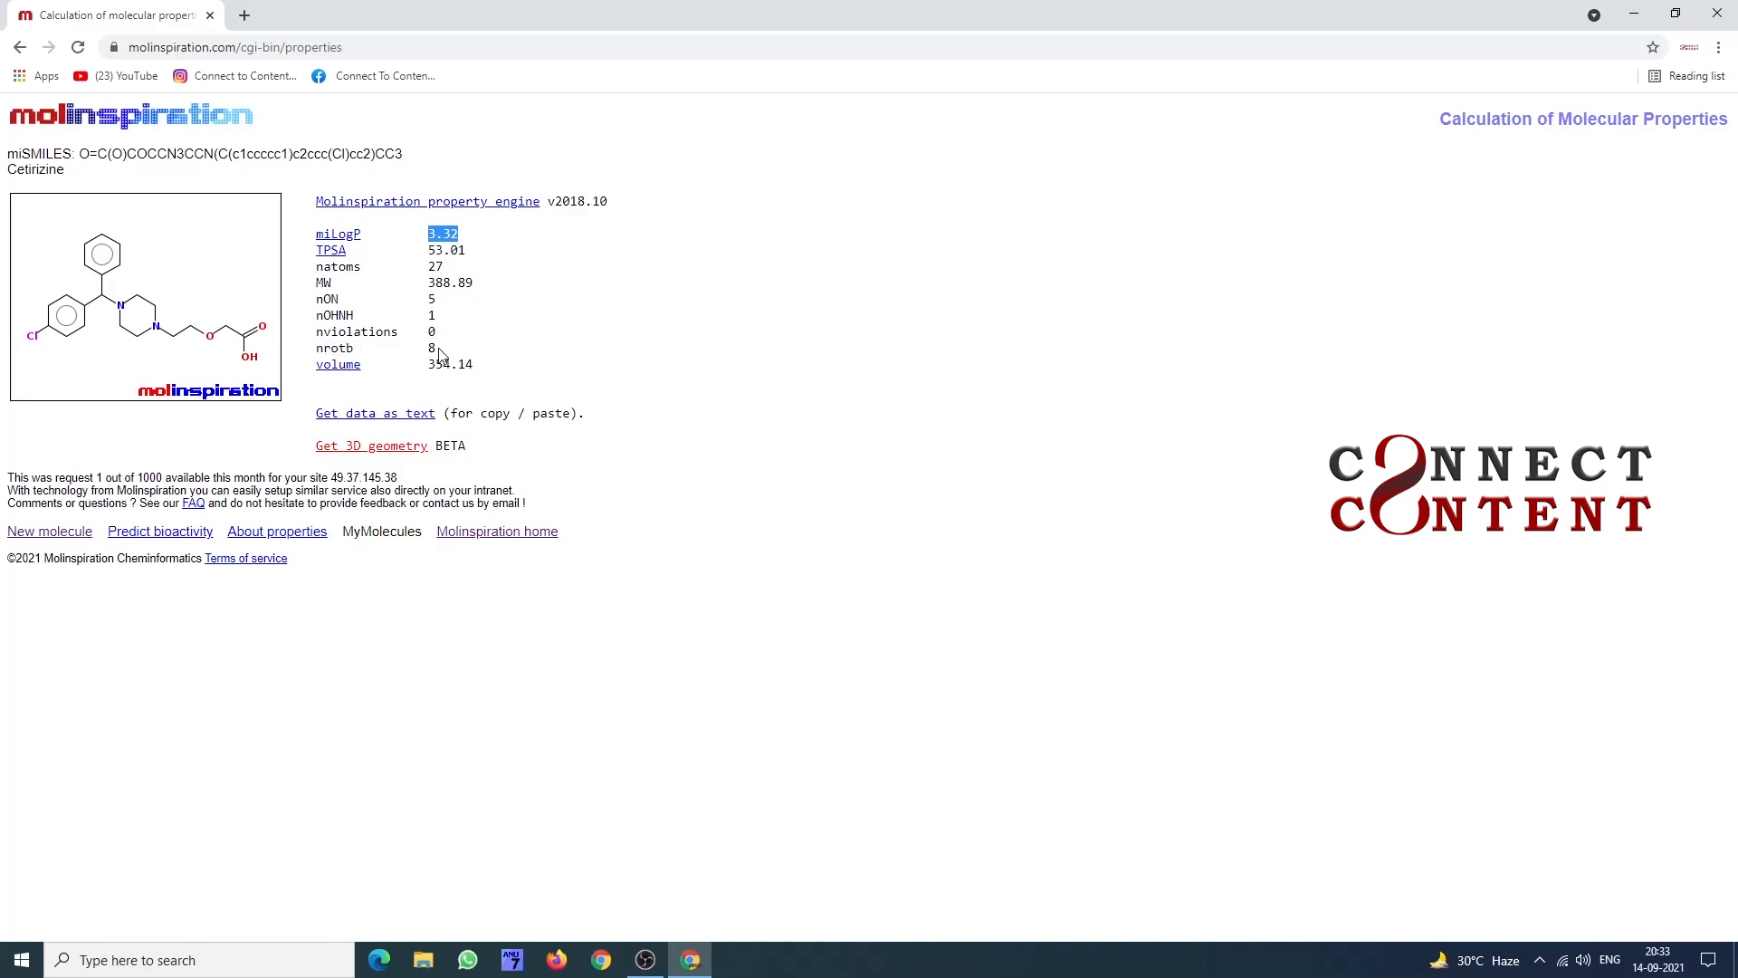
{"action": "left_click_drag", "start_coordinate": [444, 353], "coordinate": [423, 364]}
{"action": "left_click", "coordinate": [434, 366]}
{"action": "left_click_drag", "start_coordinate": [434, 366], "coordinate": [473, 367]}
{"action": "left_click", "coordinate": [505, 379]}
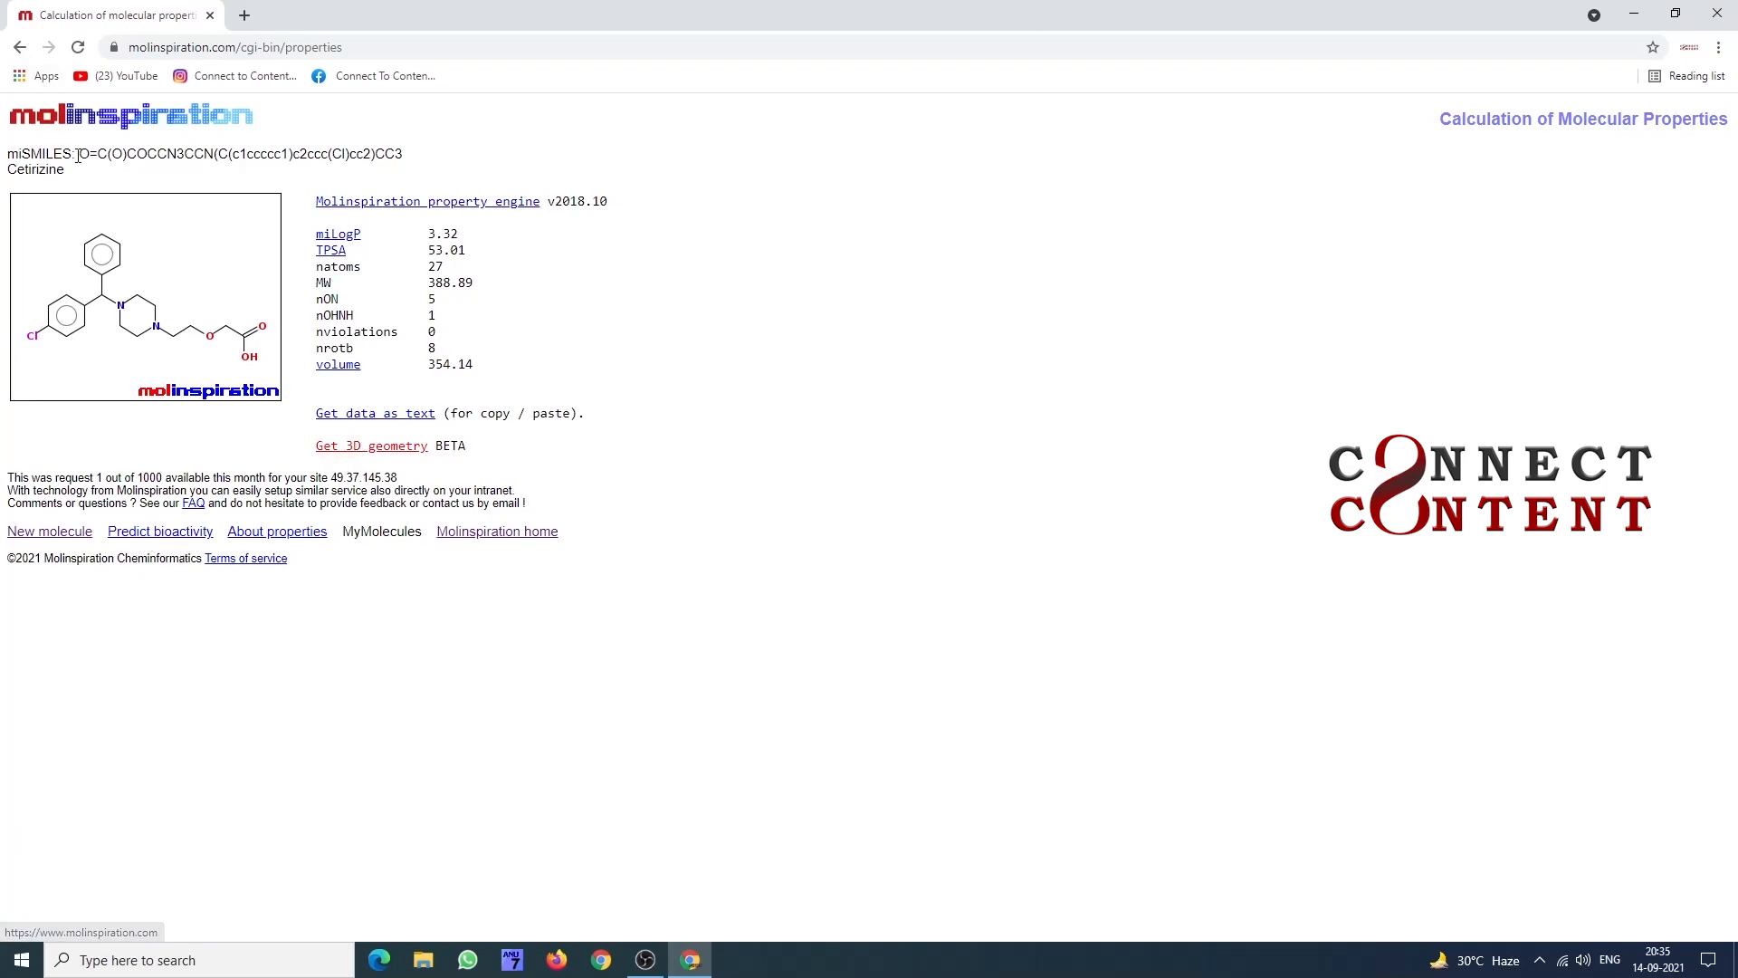
Step: Copy the molecule's miSMILES string and return to the molecule editor page
{"action": "left_click_drag", "start_coordinate": [80, 153], "coordinate": [403, 155]}
{"action": "right_click", "coordinate": [367, 159]}
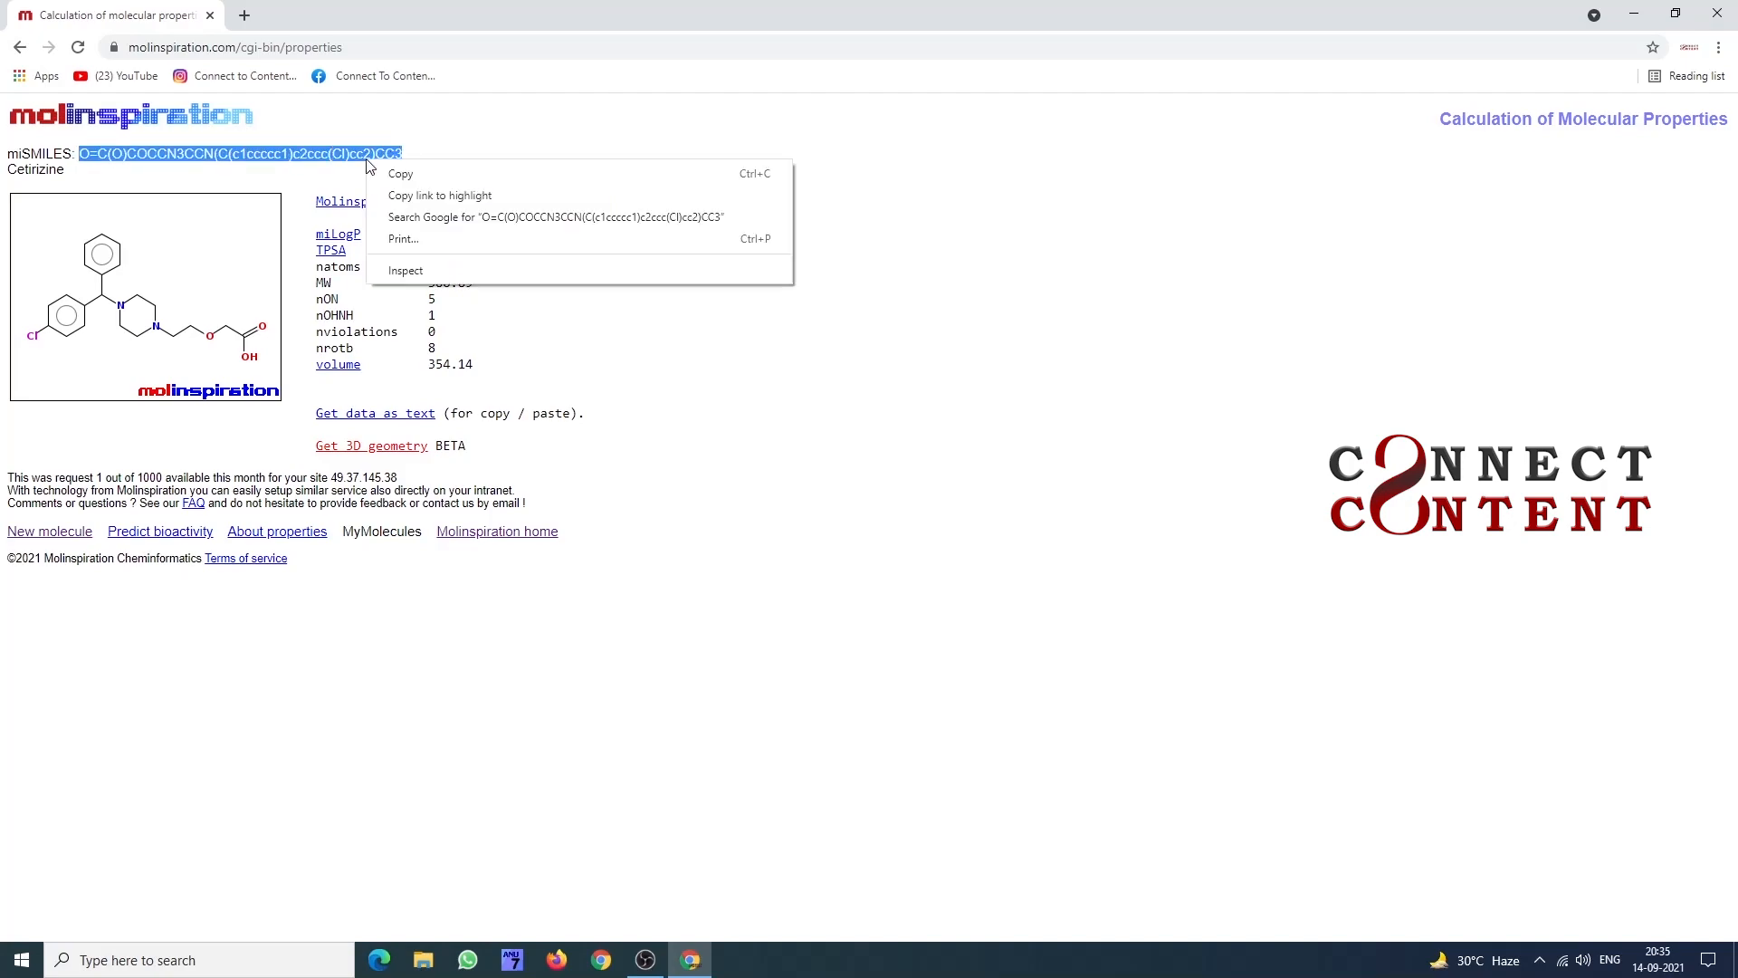
{"action": "left_click", "coordinate": [399, 171]}
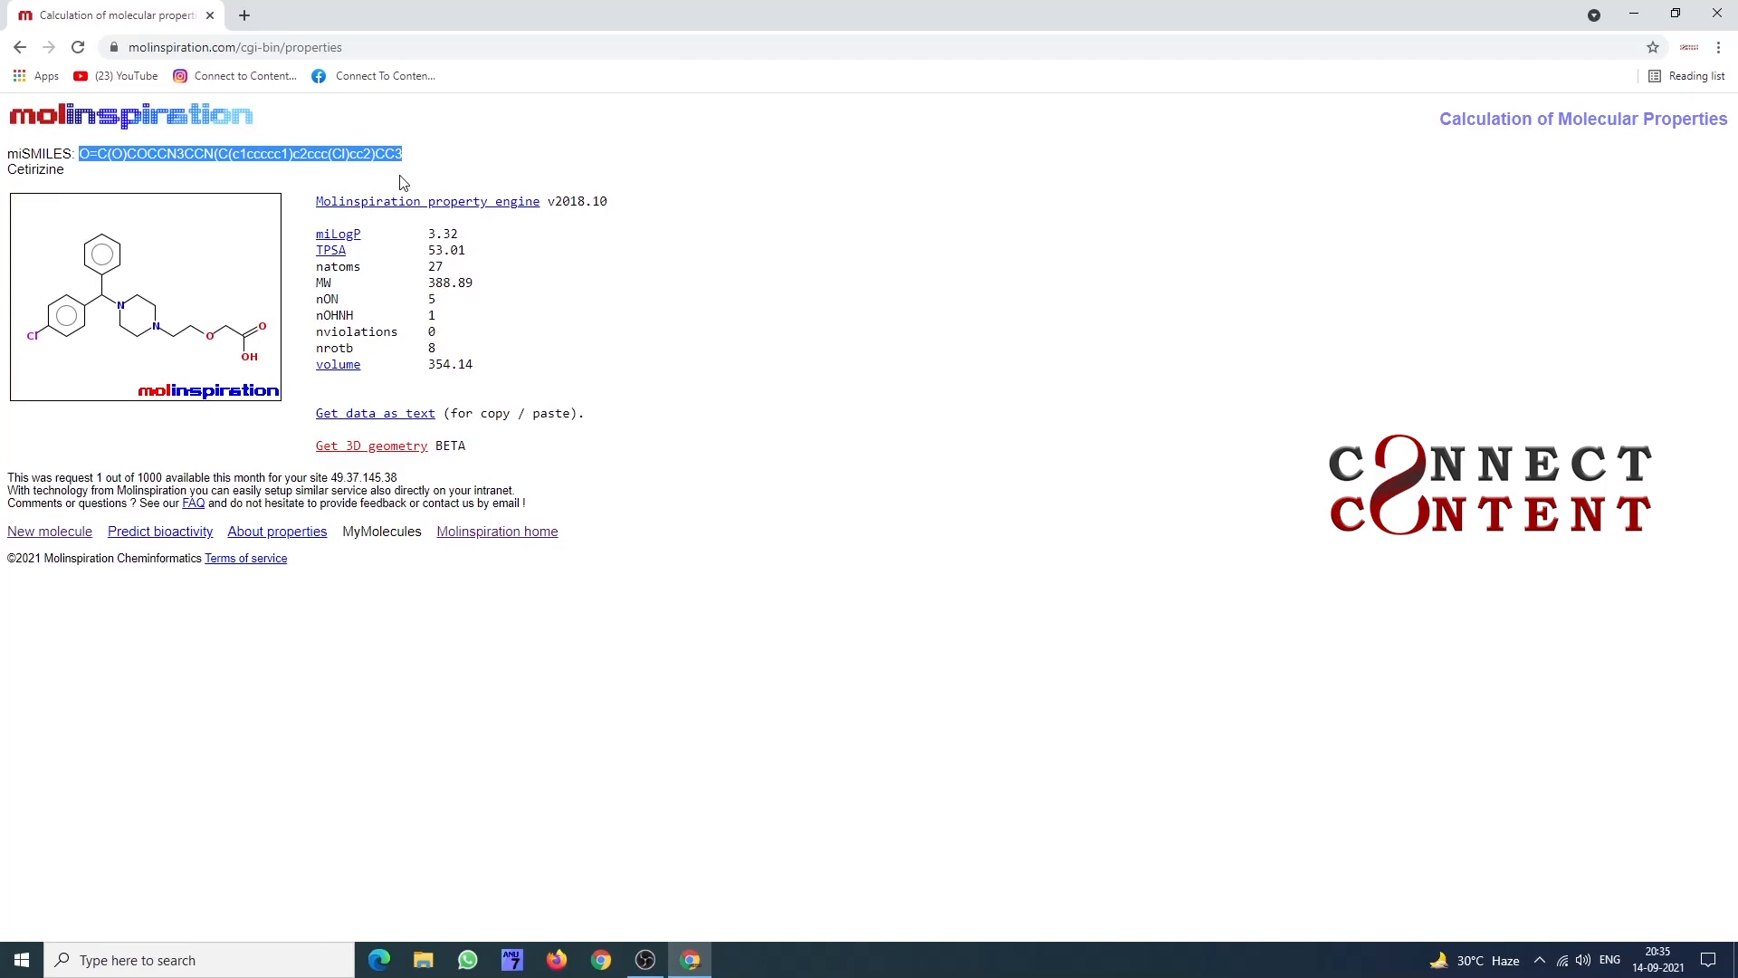
{"action": "left_click", "coordinate": [20, 49]}
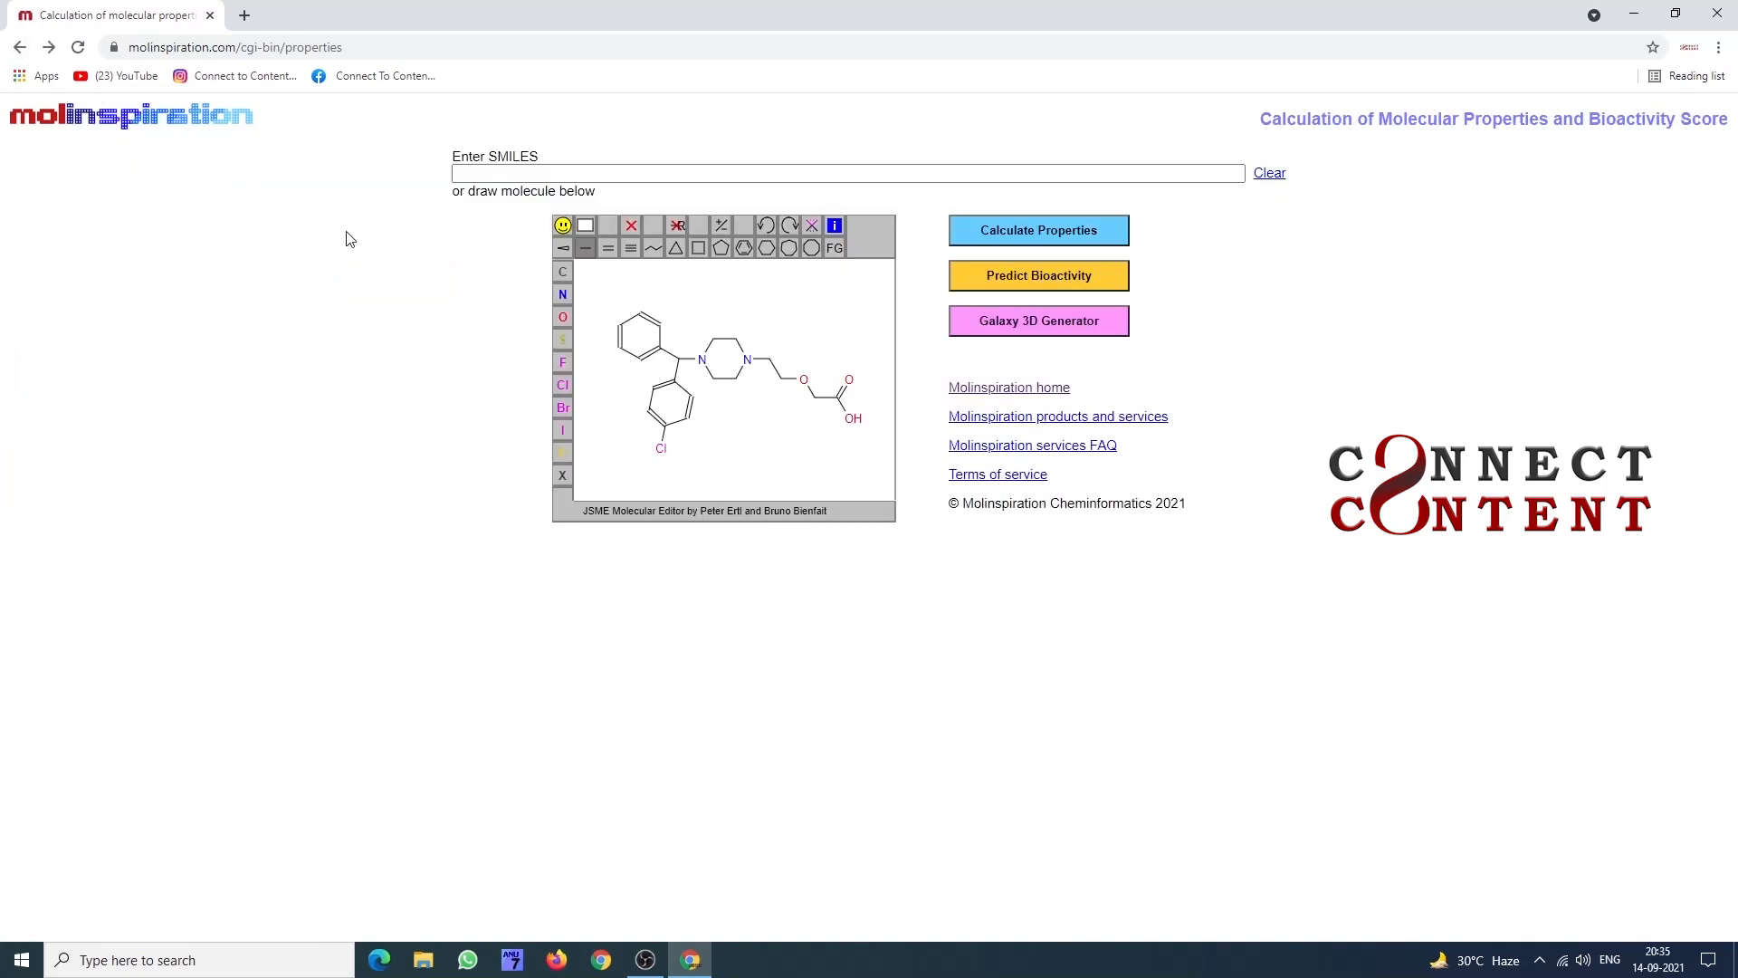
Step: Clear the drawing and calculate the properties from the pasted SMILES O=C(O)COCCN3CCN(C(c1ccccc1)c2ccc(Cl)cc2)CC3
{"action": "left_click", "coordinate": [586, 226]}
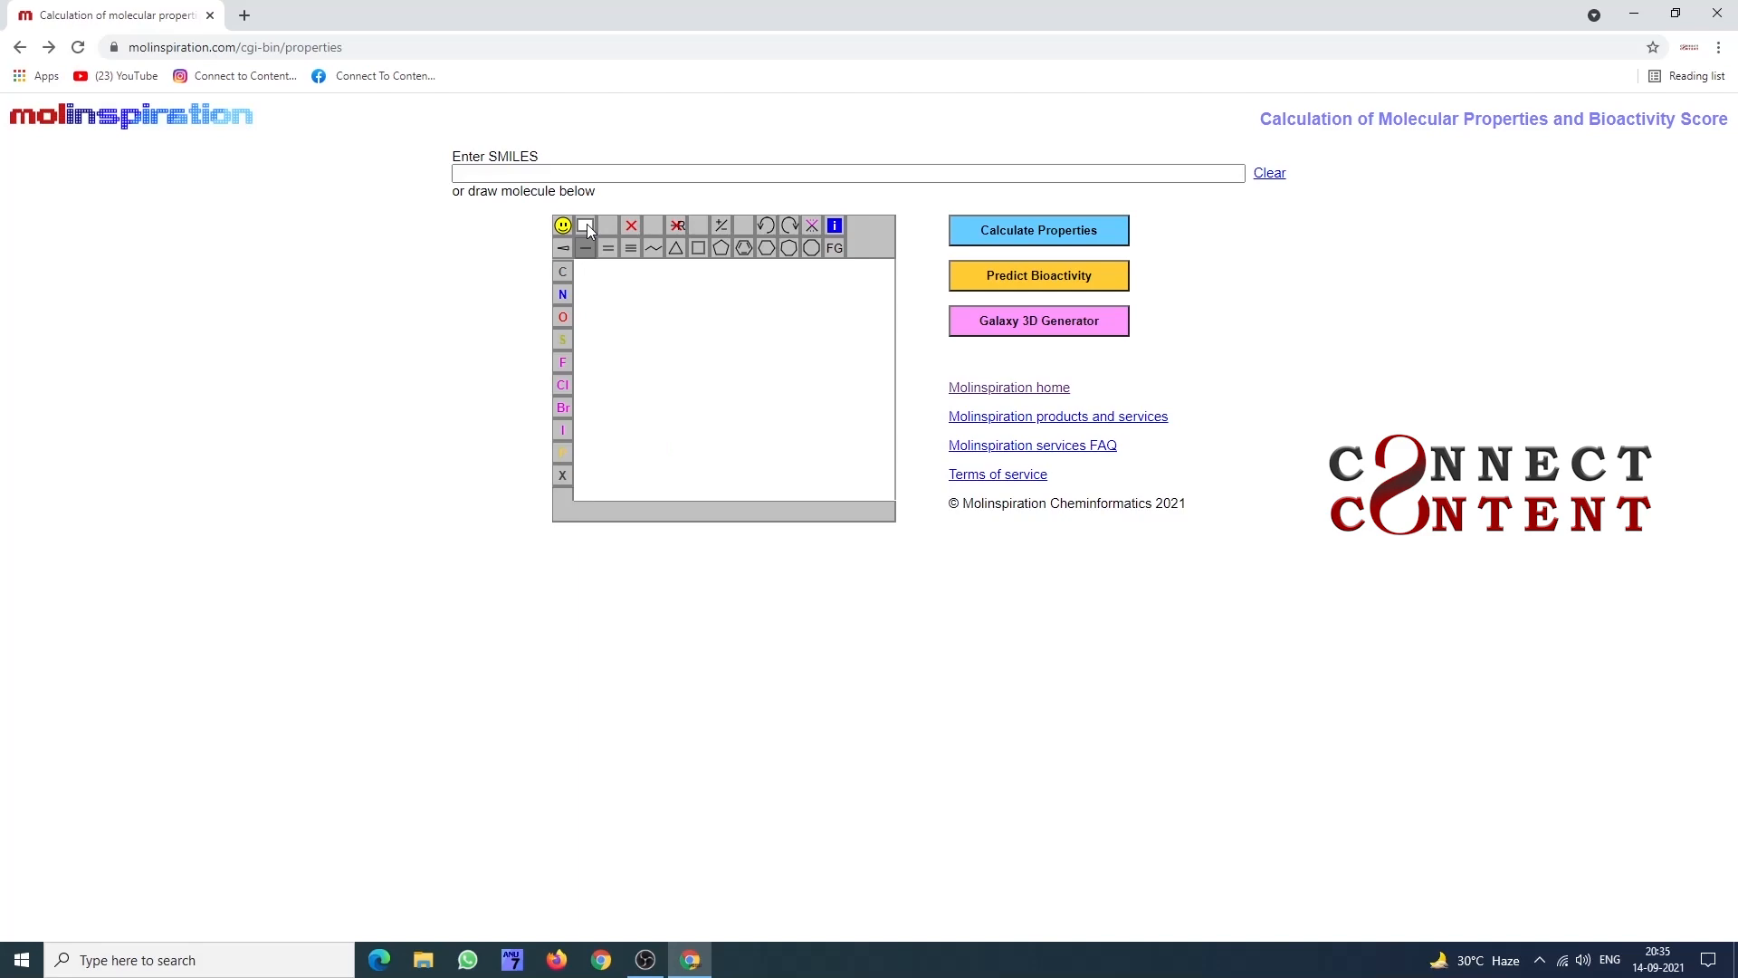
{"action": "left_click", "coordinate": [588, 179]}
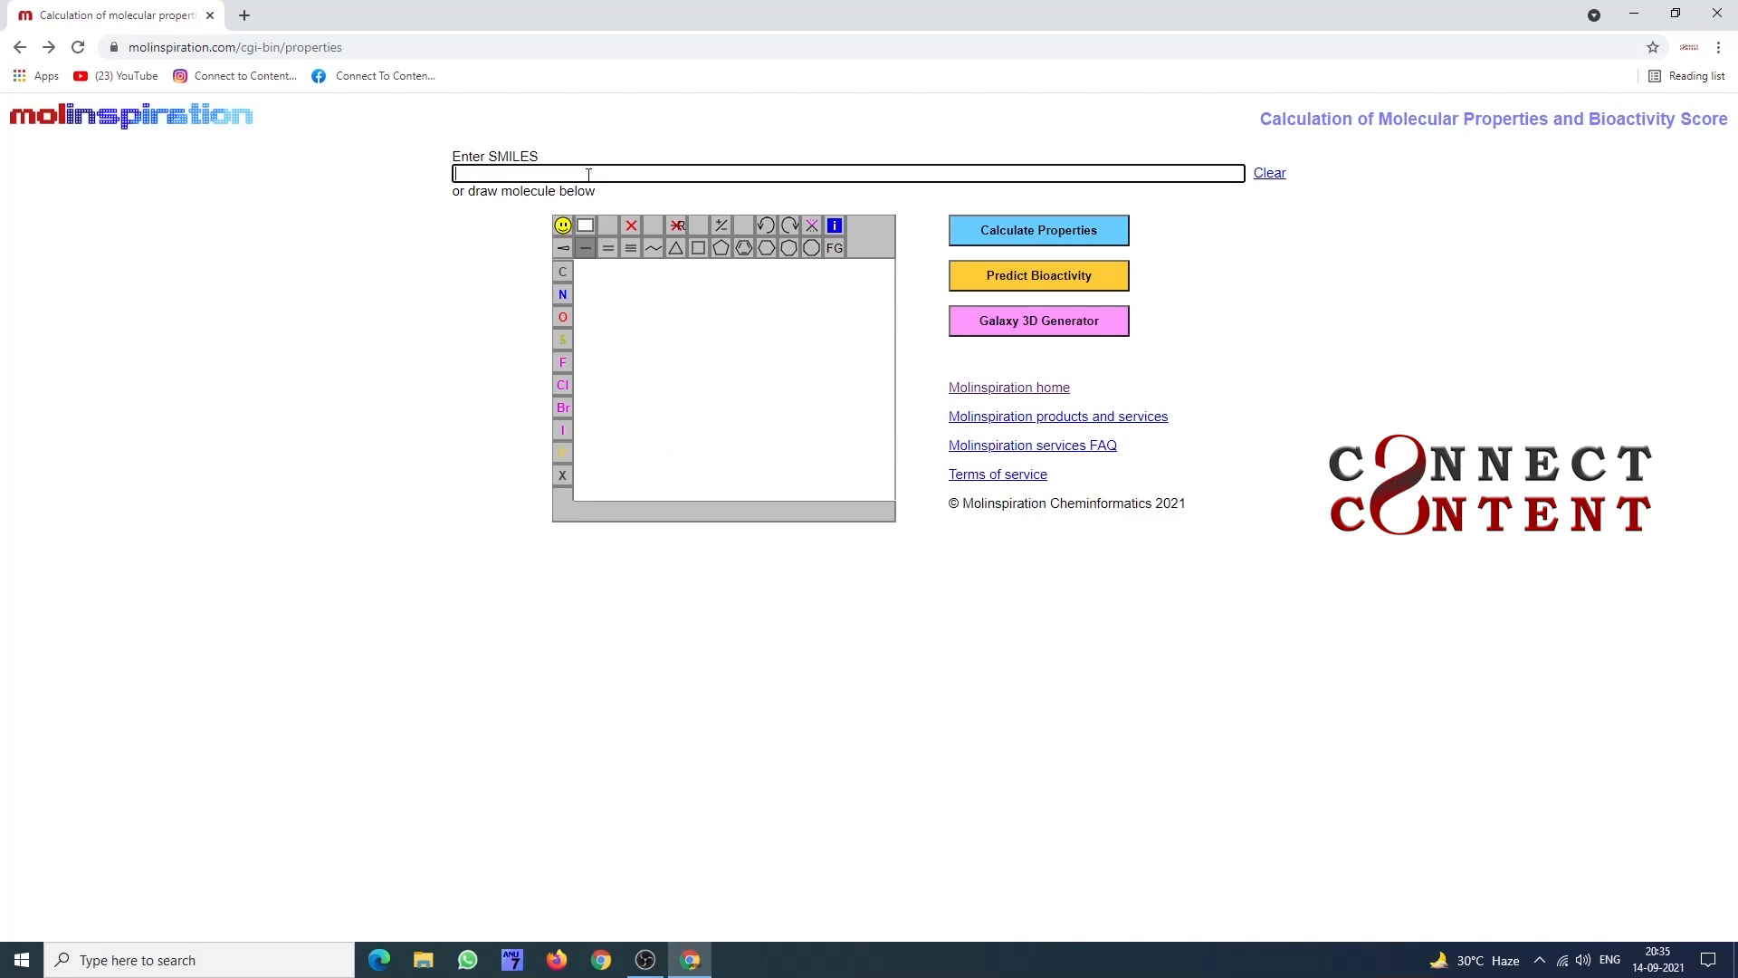
{"action": "right_click", "coordinate": [589, 176]}
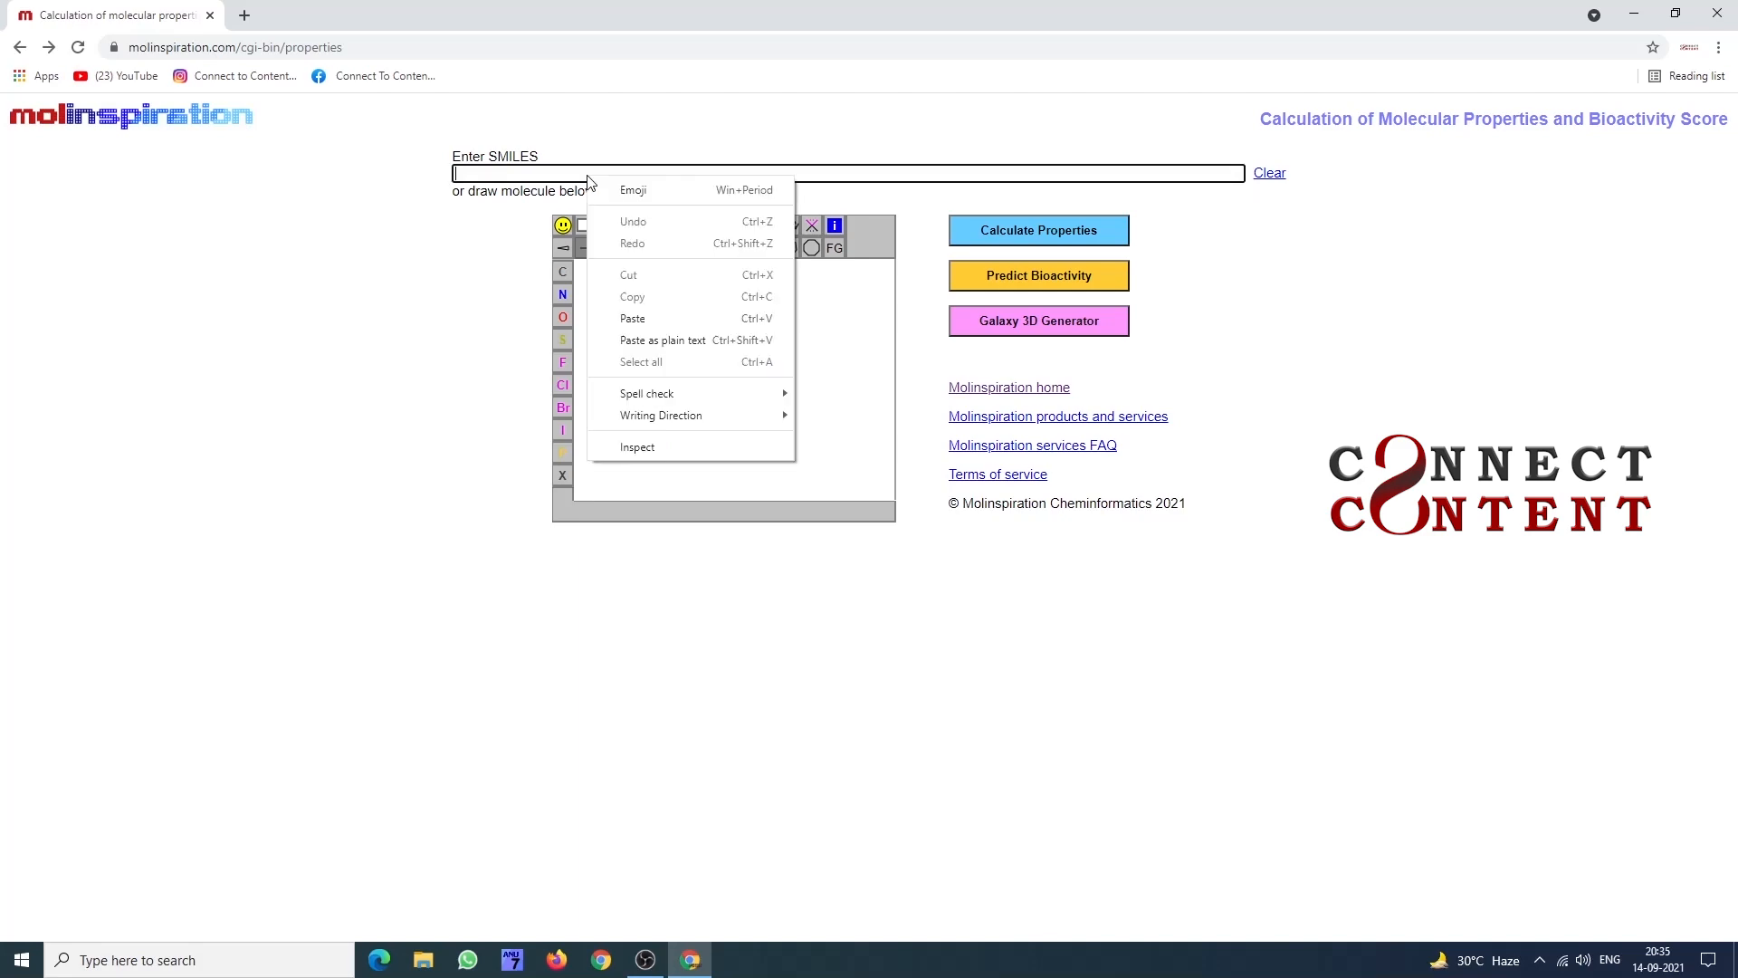
{"action": "left_click", "coordinate": [650, 323]}
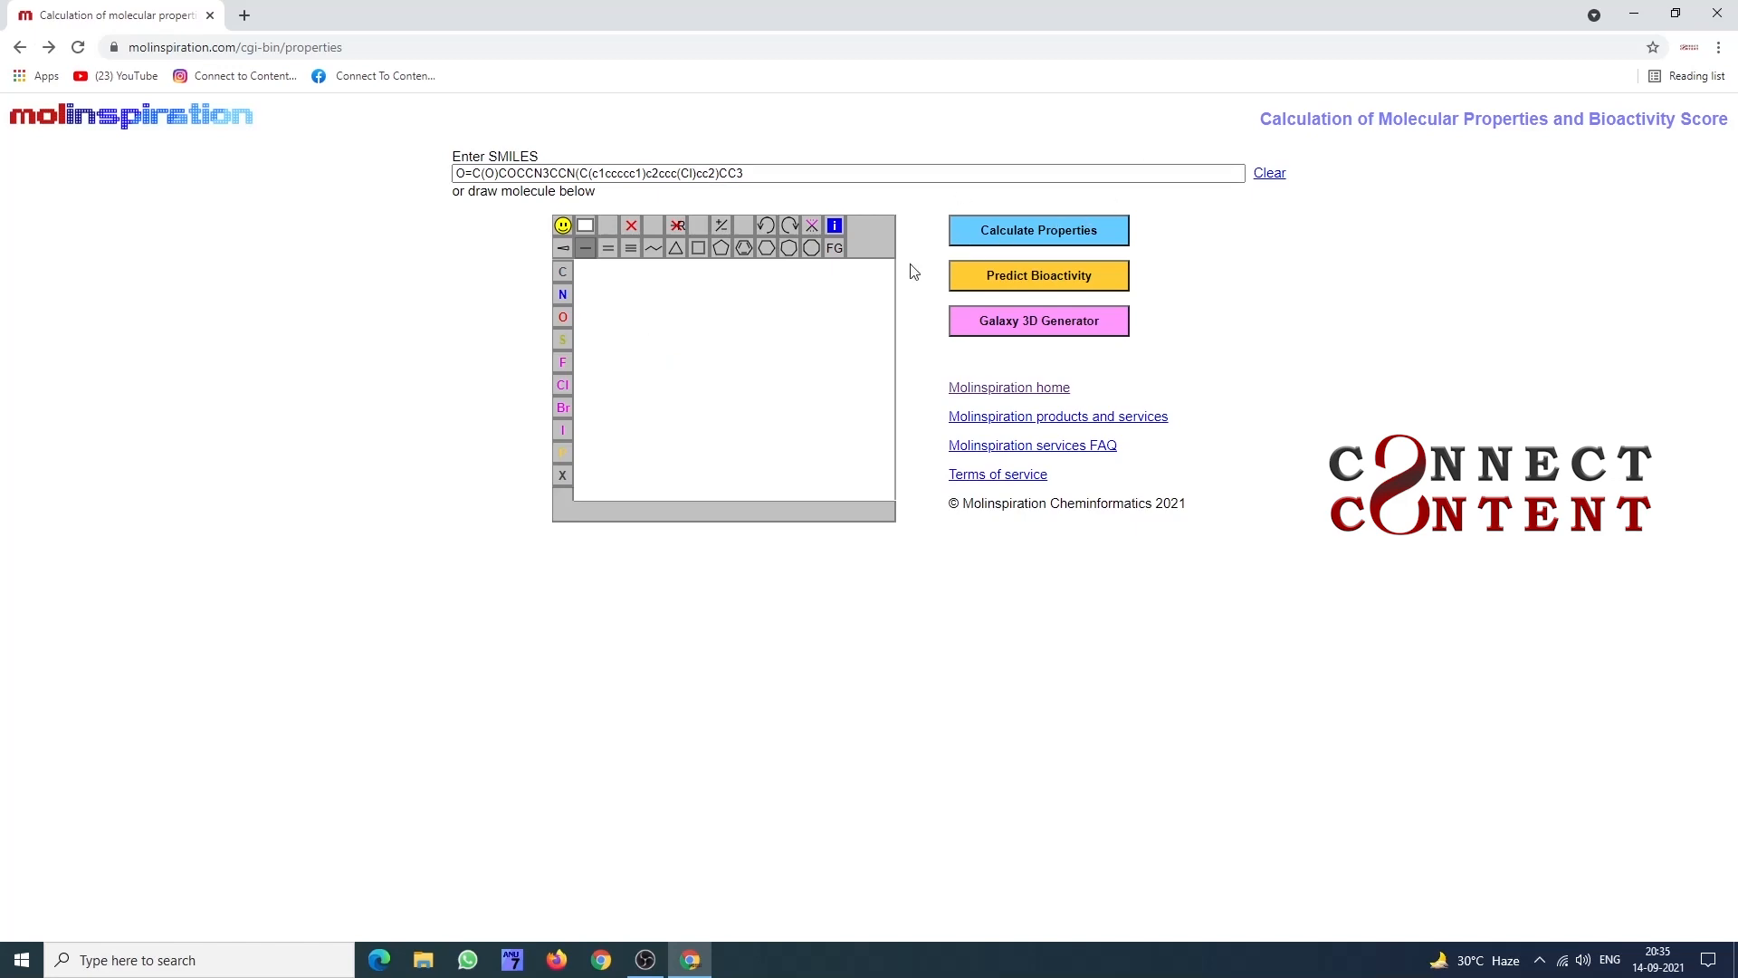
{"action": "left_click", "coordinate": [1041, 237]}
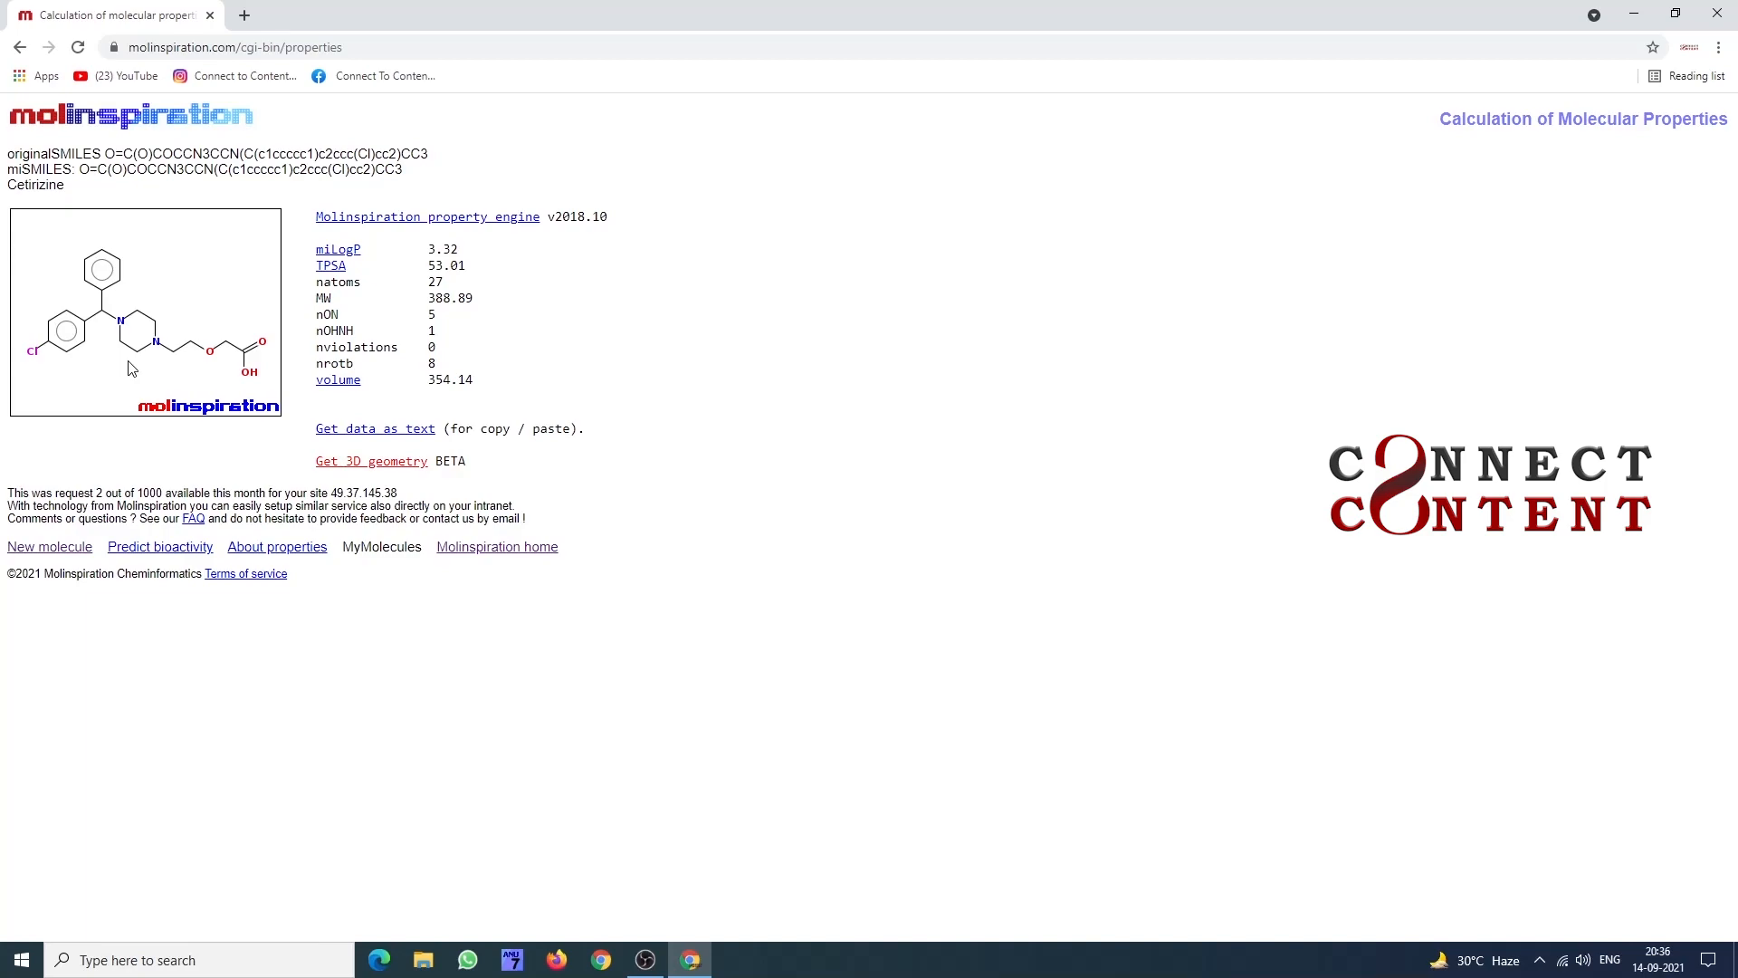
Step: Predict the molecule's bioactivity scores, and generate its 3D geometry from the calculated properties page
{"action": "left_click", "coordinate": [161, 547]}
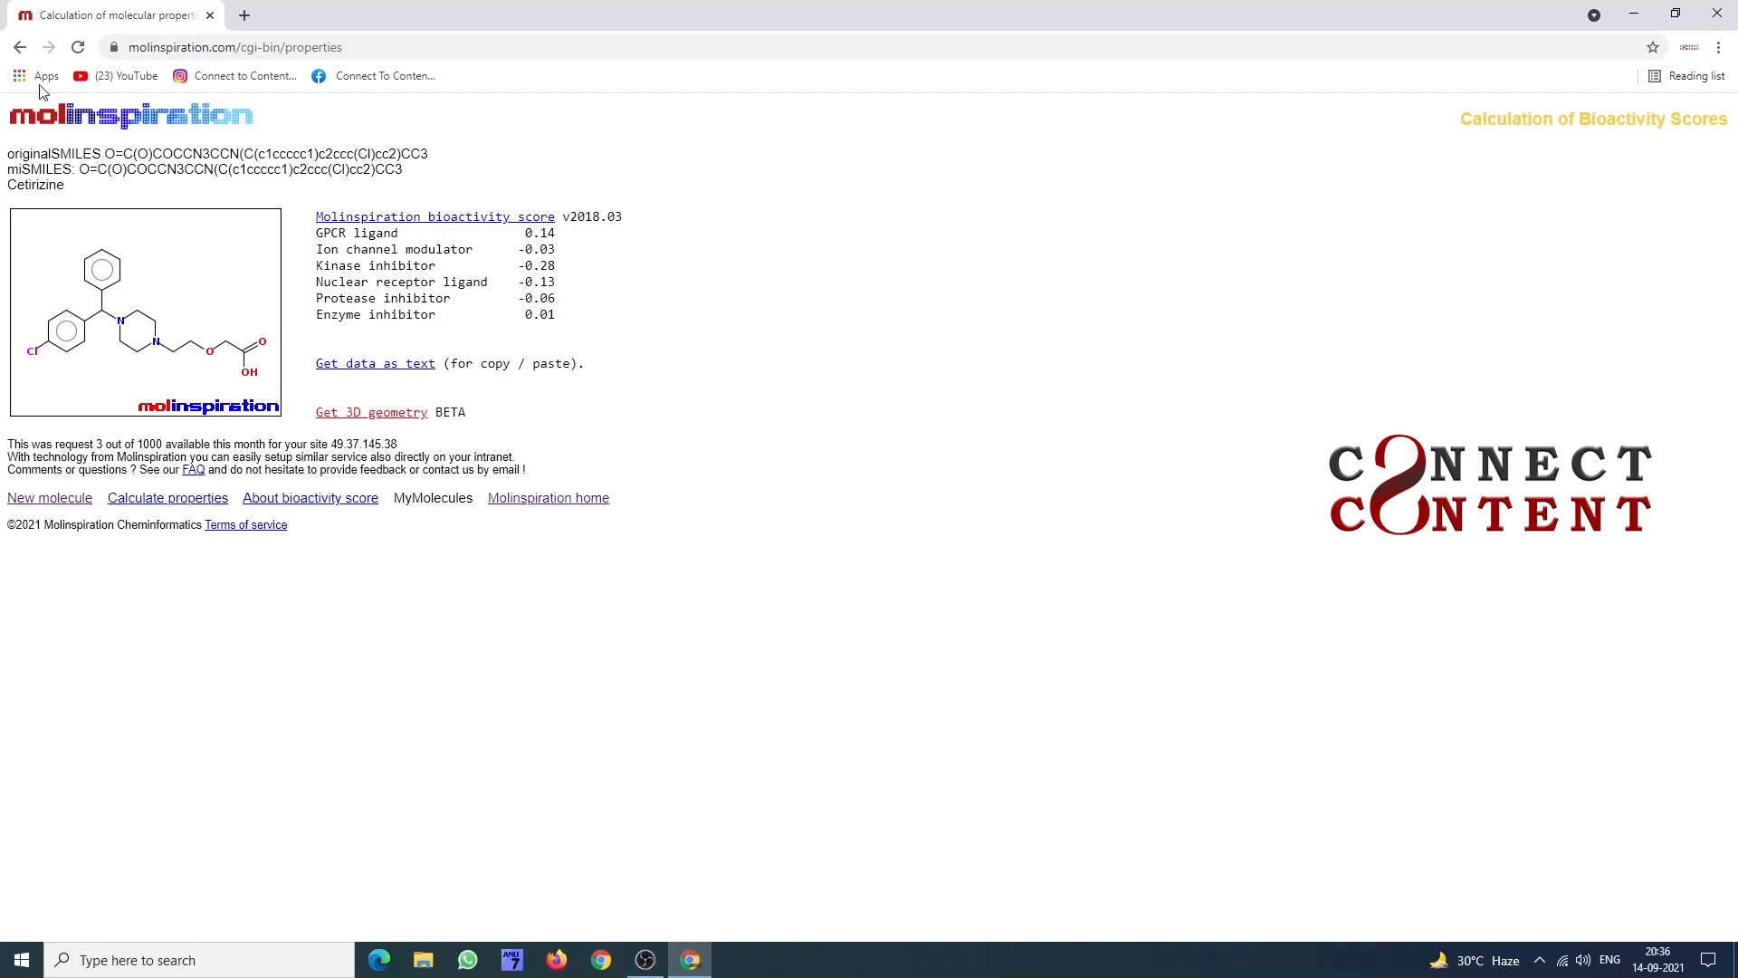
{"action": "left_click", "coordinate": [22, 47]}
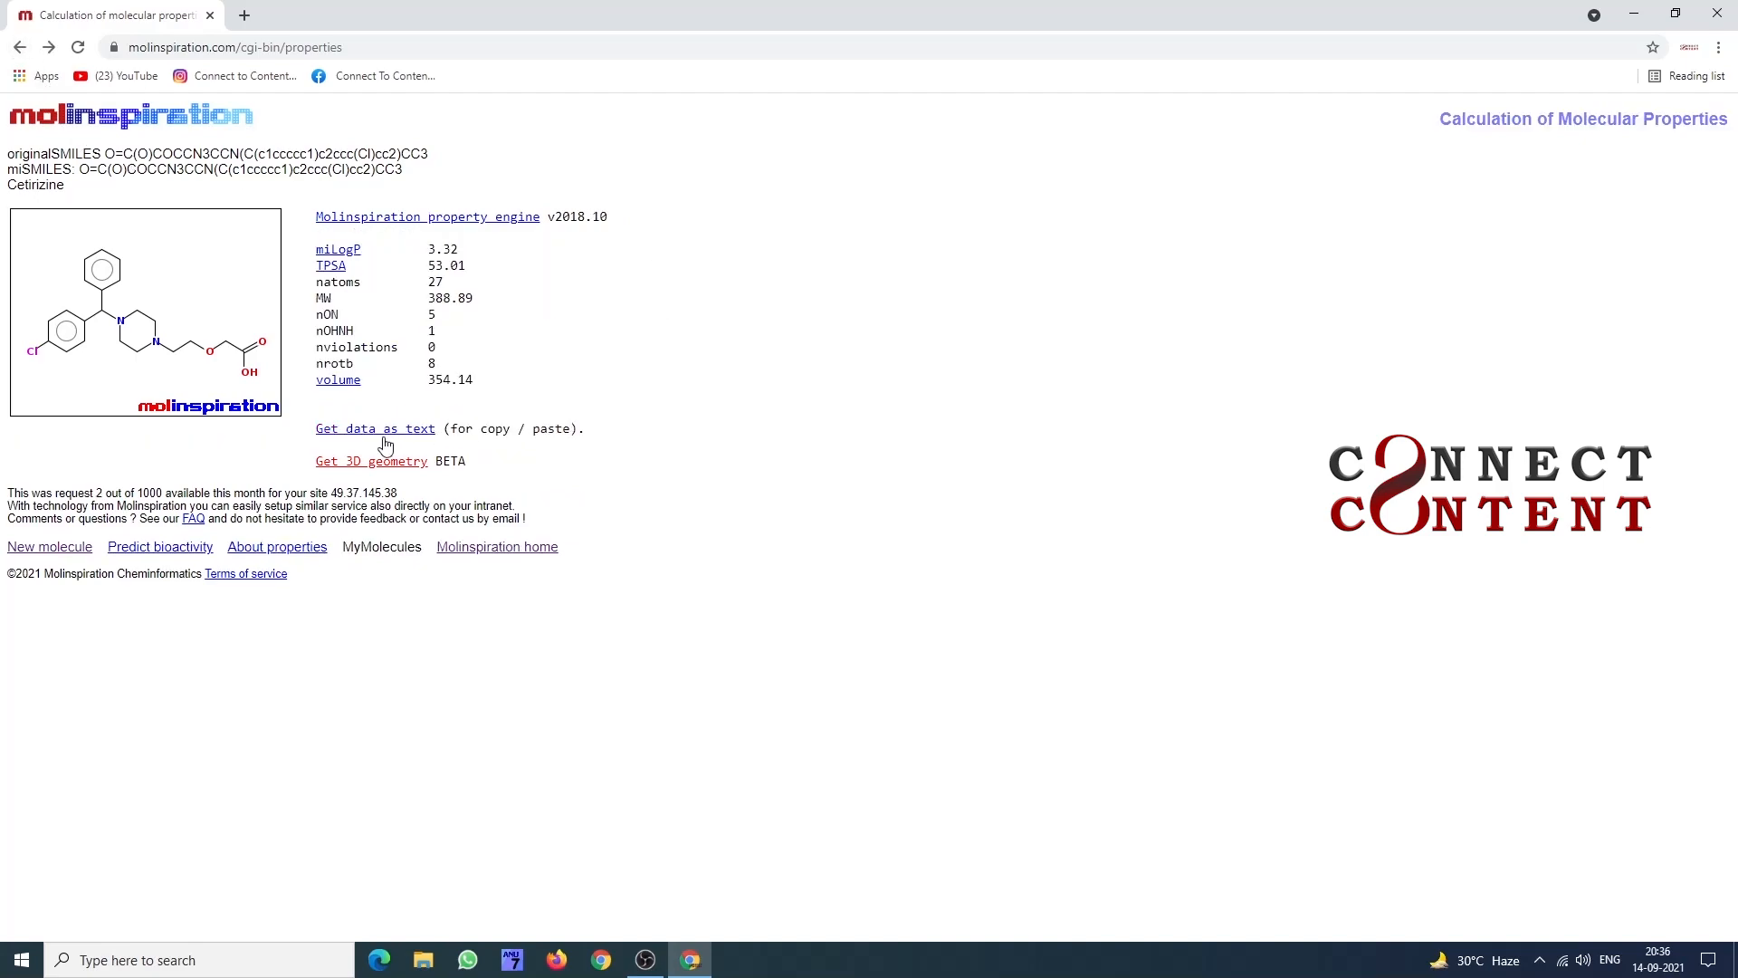
{"action": "left_click", "coordinate": [367, 468]}
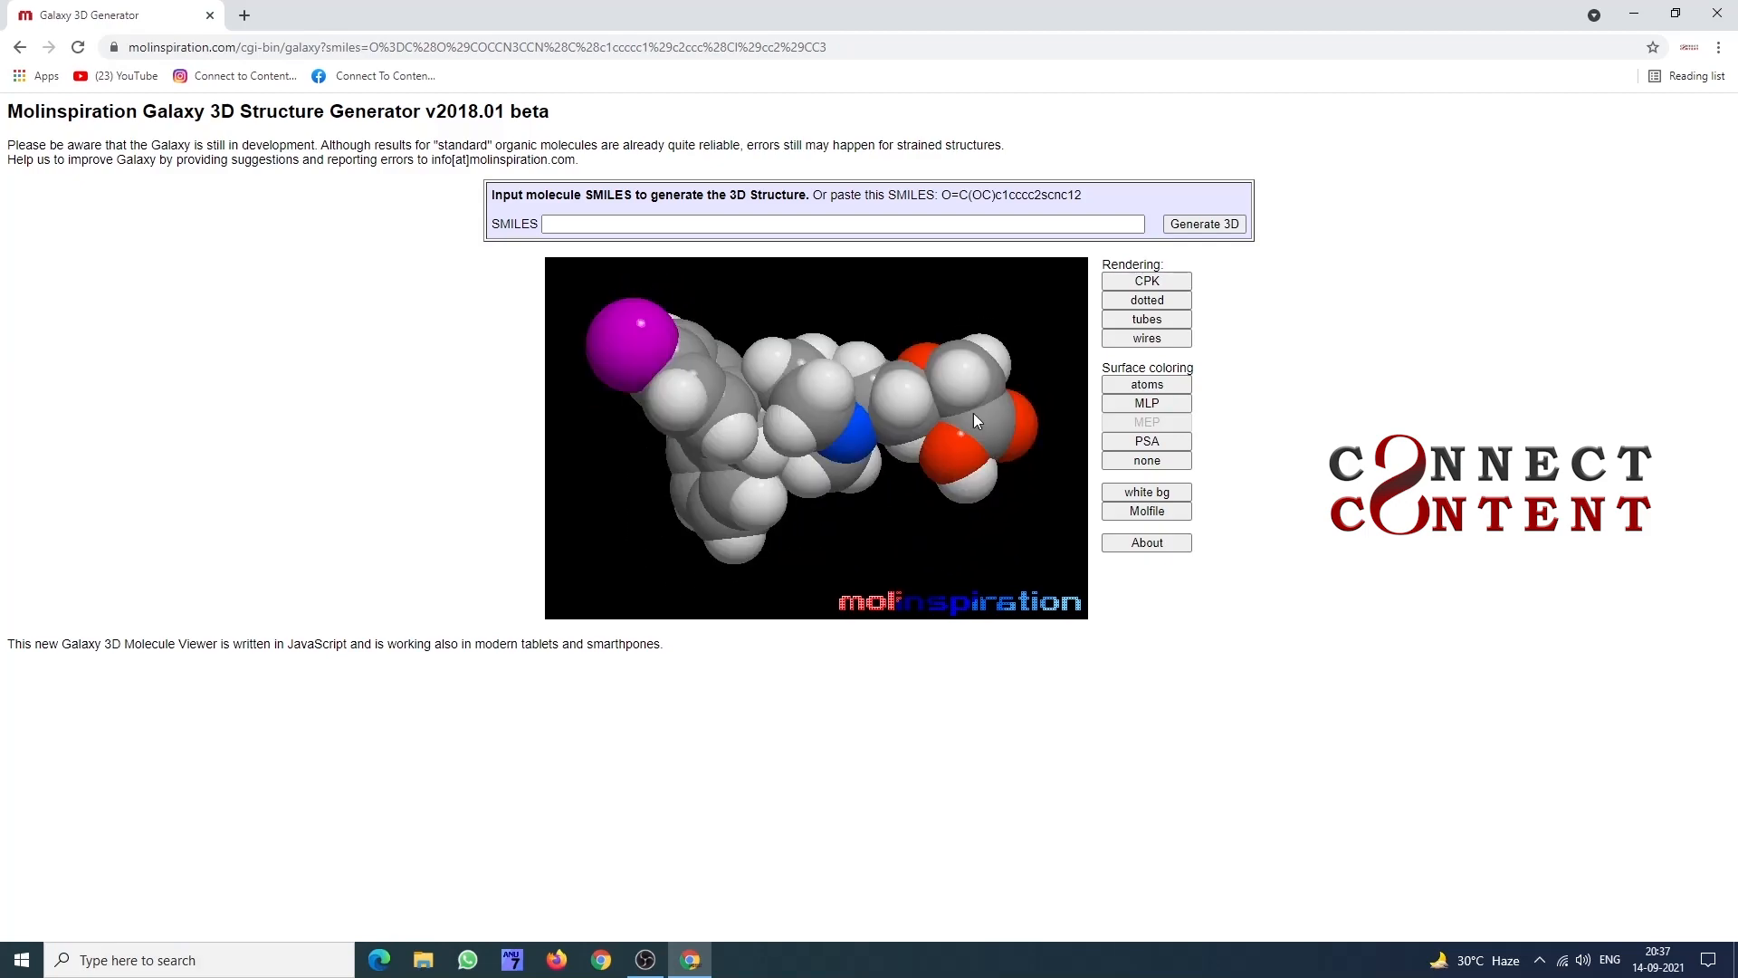
Step: View the 3D model in dotted, tubes, wires and CPK rendering, and rotate it with the dotted rendering
{"action": "left_click", "coordinate": [1164, 301]}
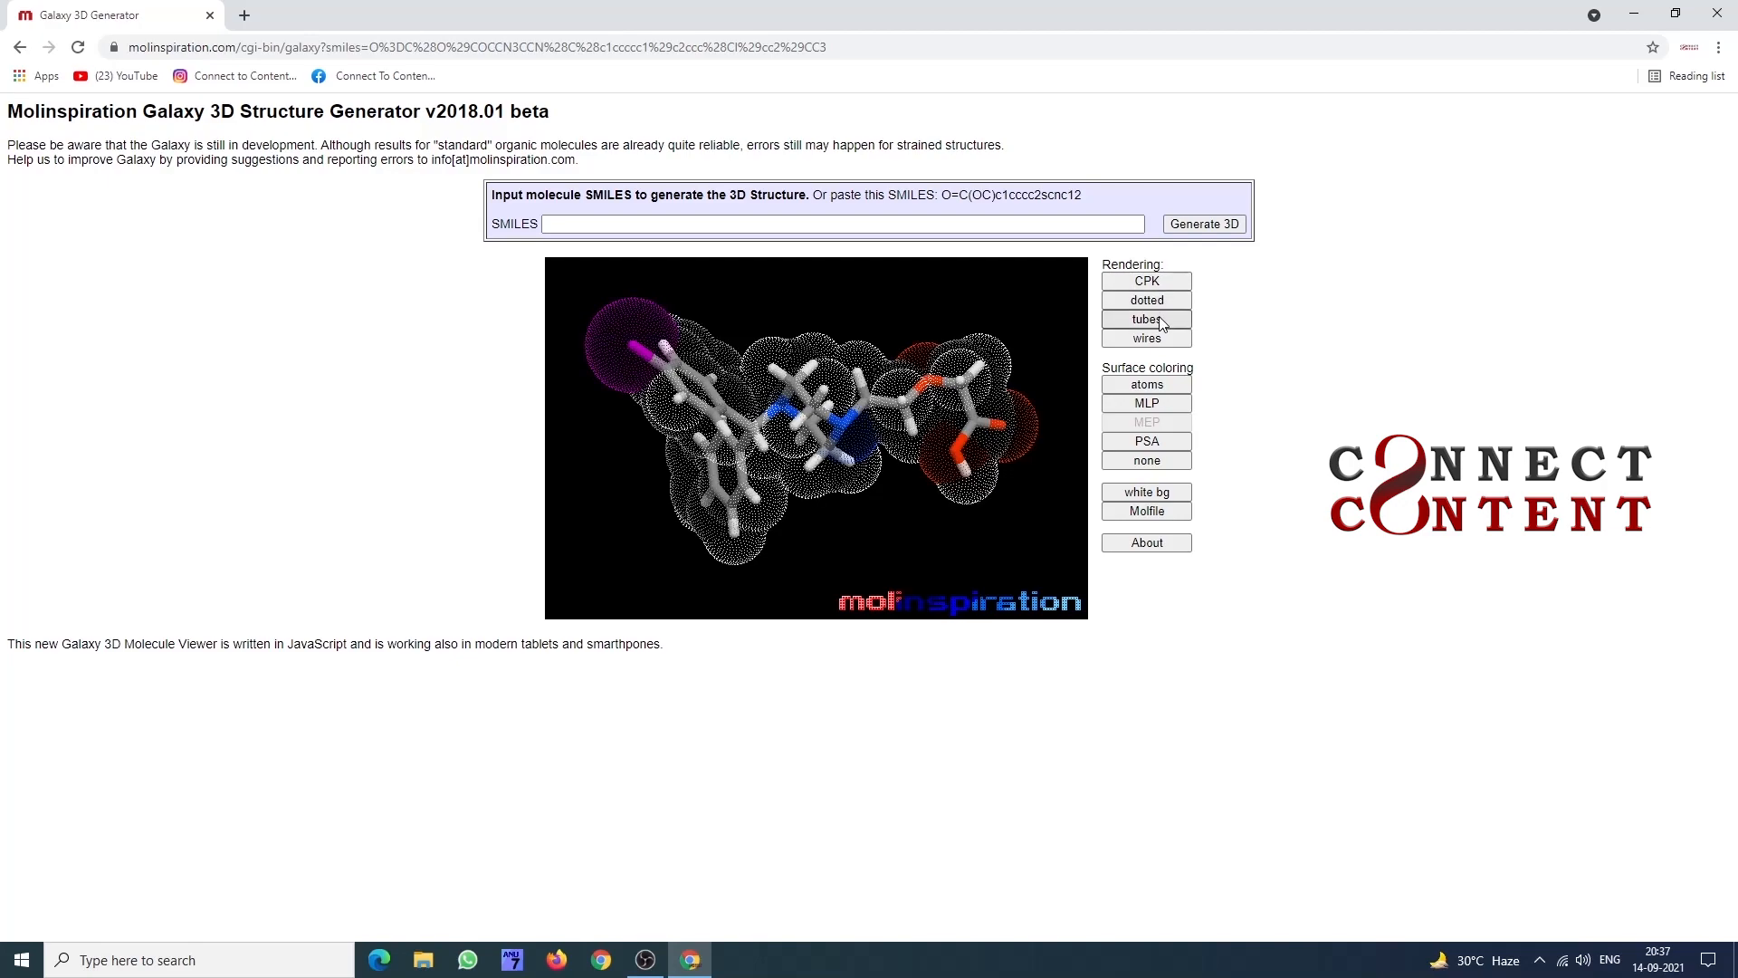
{"action": "left_click", "coordinate": [1155, 321]}
{"action": "left_click", "coordinate": [1152, 339]}
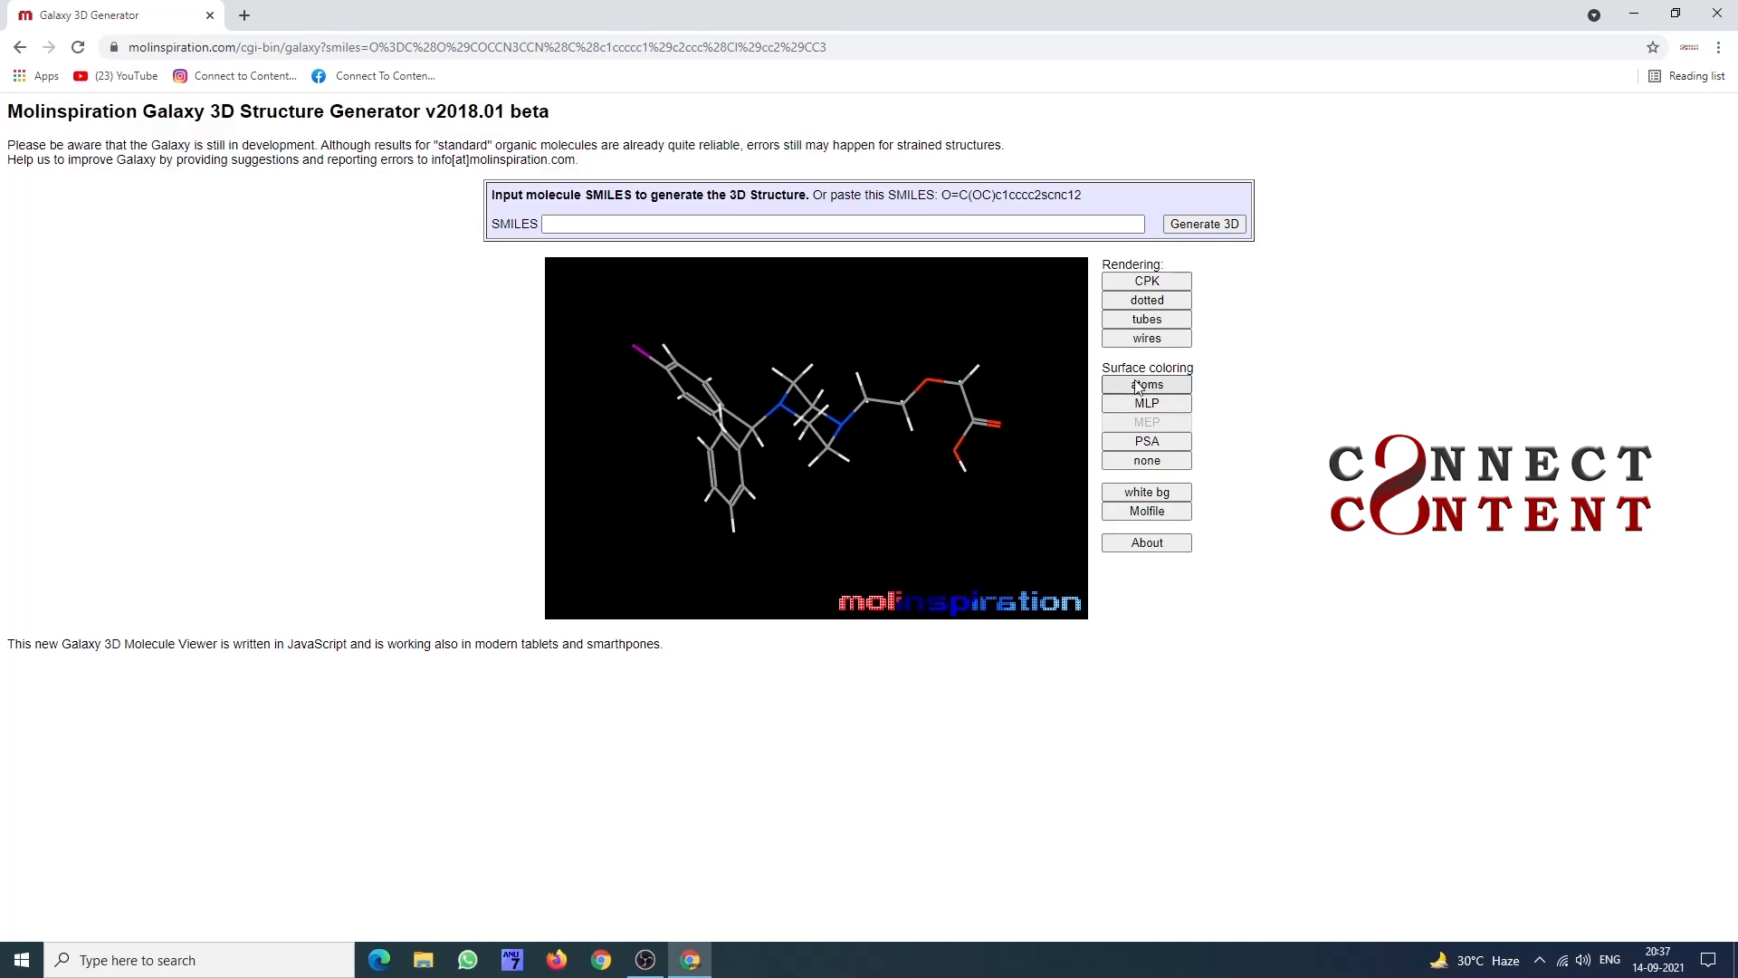
{"action": "left_click", "coordinate": [1159, 283]}
{"action": "left_click", "coordinate": [1147, 300]}
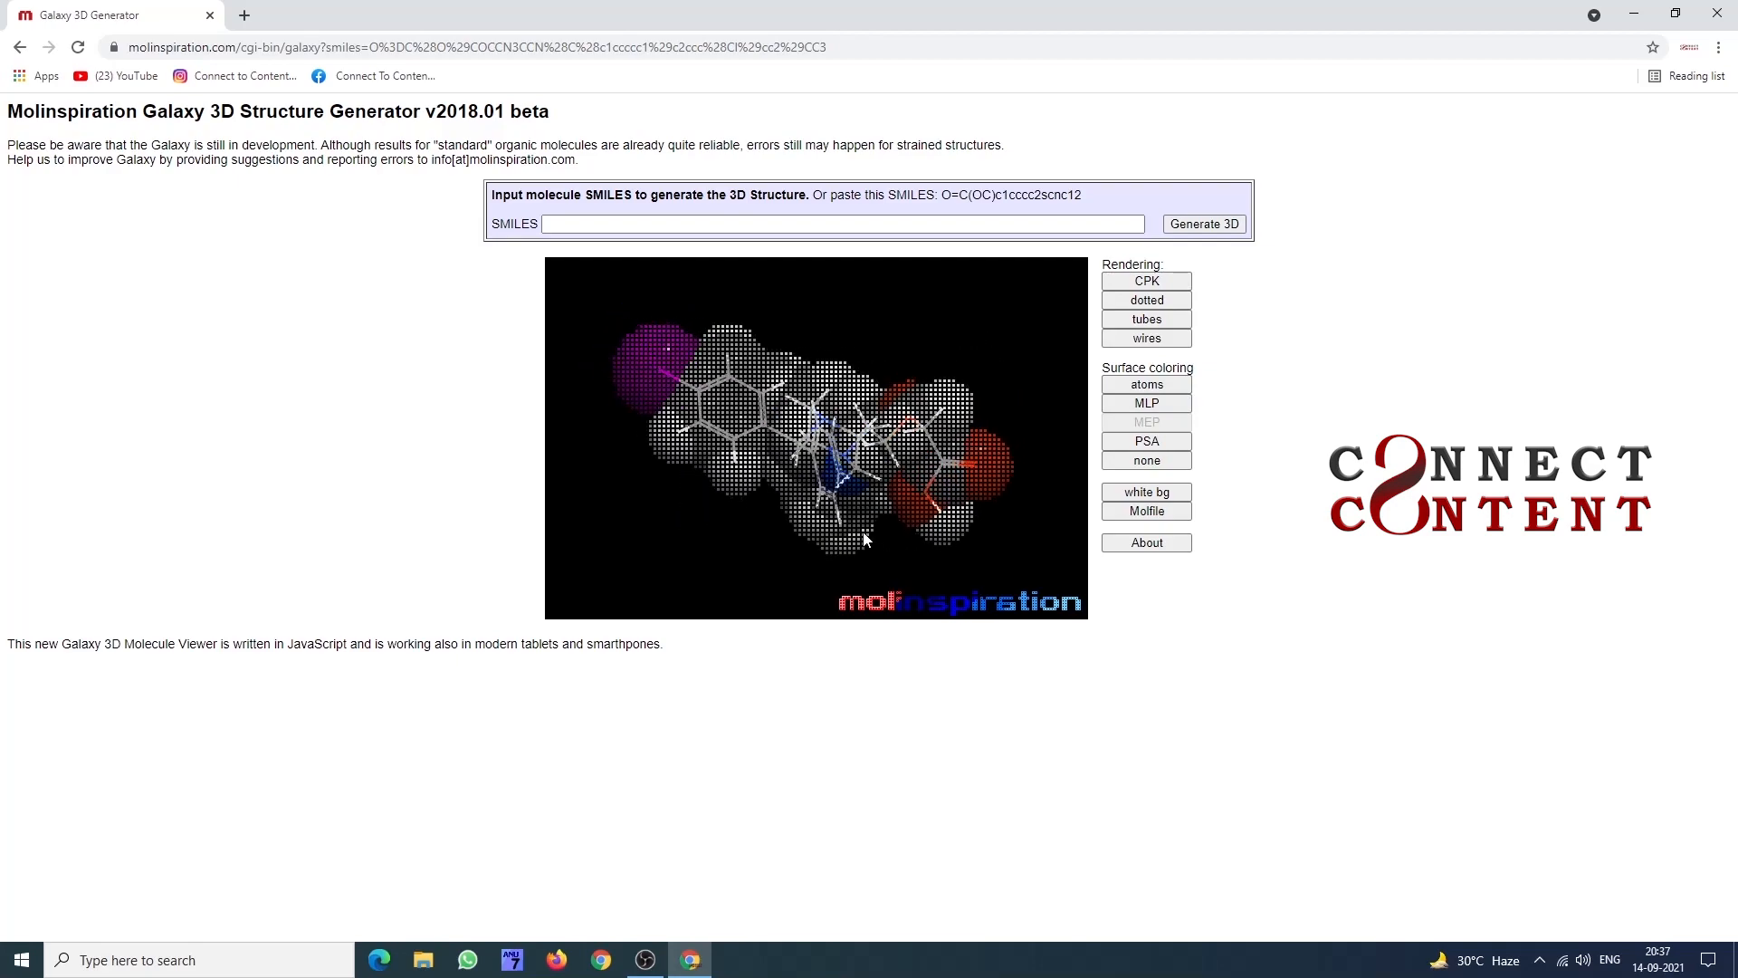
{"action": "left_click_drag", "start_coordinate": [860, 452], "coordinate": [997, 388]}
{"action": "left_click", "coordinate": [1146, 306]}
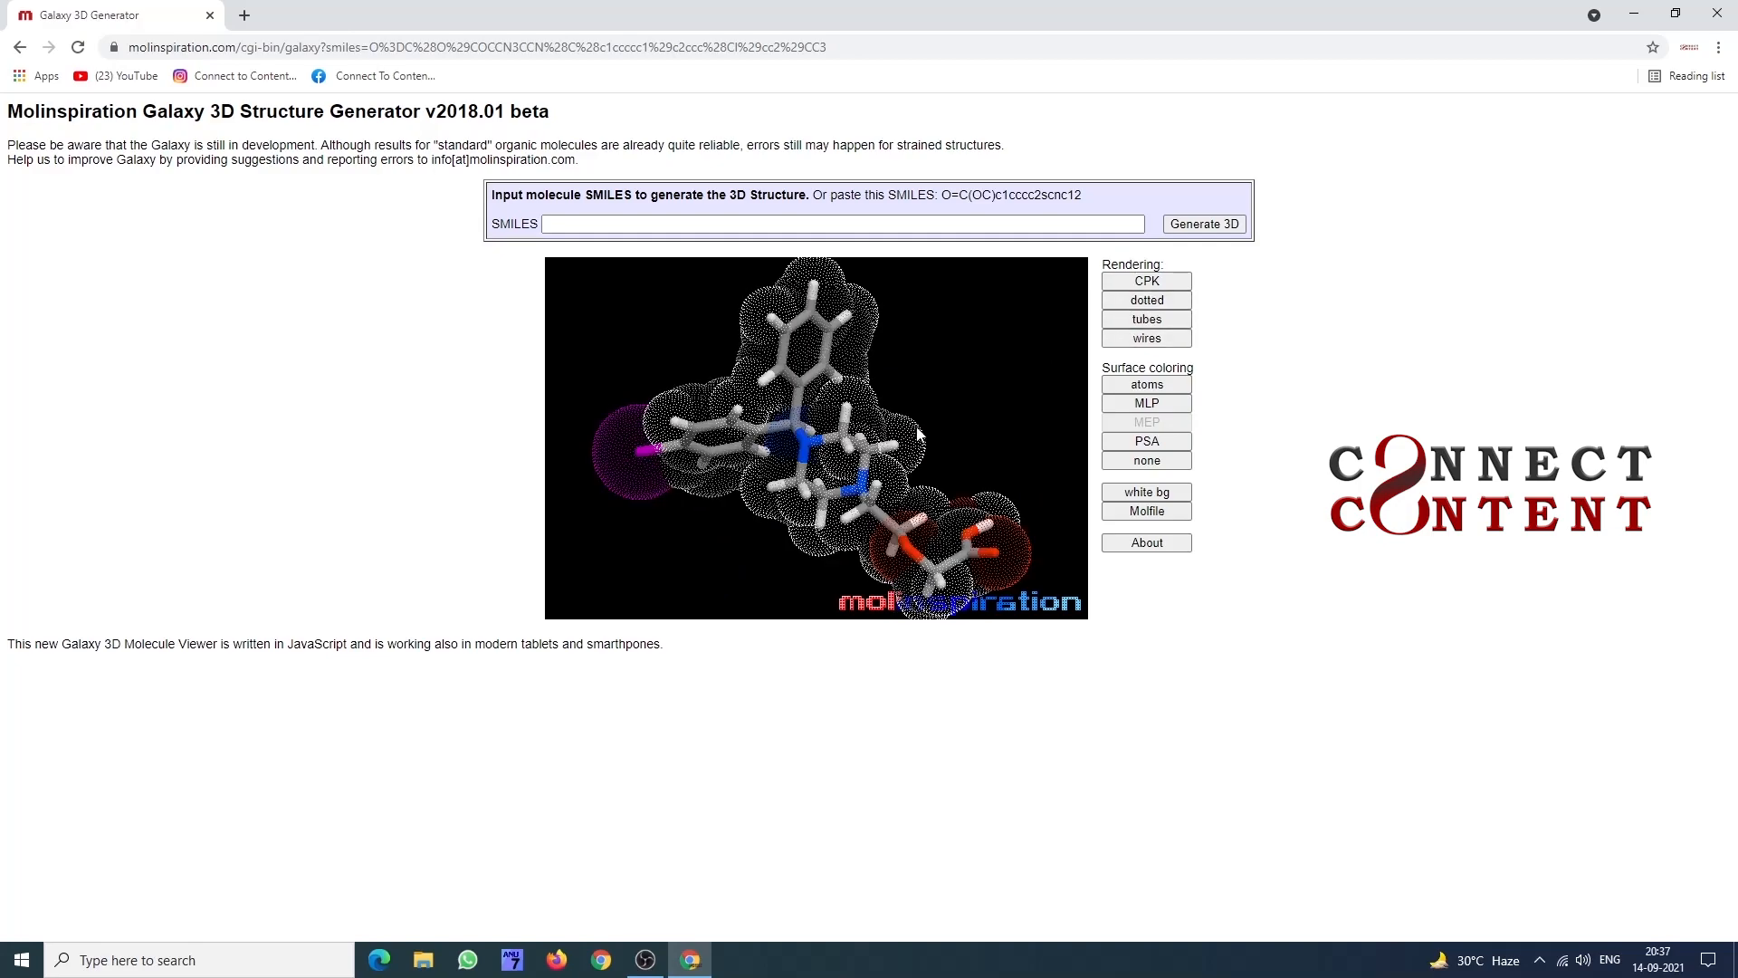
Step: Rotate the dotted 3D model, switch it to tubes rendering and rotate it again
{"action": "left_click_drag", "start_coordinate": [993, 413], "coordinate": [552, 438]}
{"action": "left_click", "coordinate": [1138, 322]}
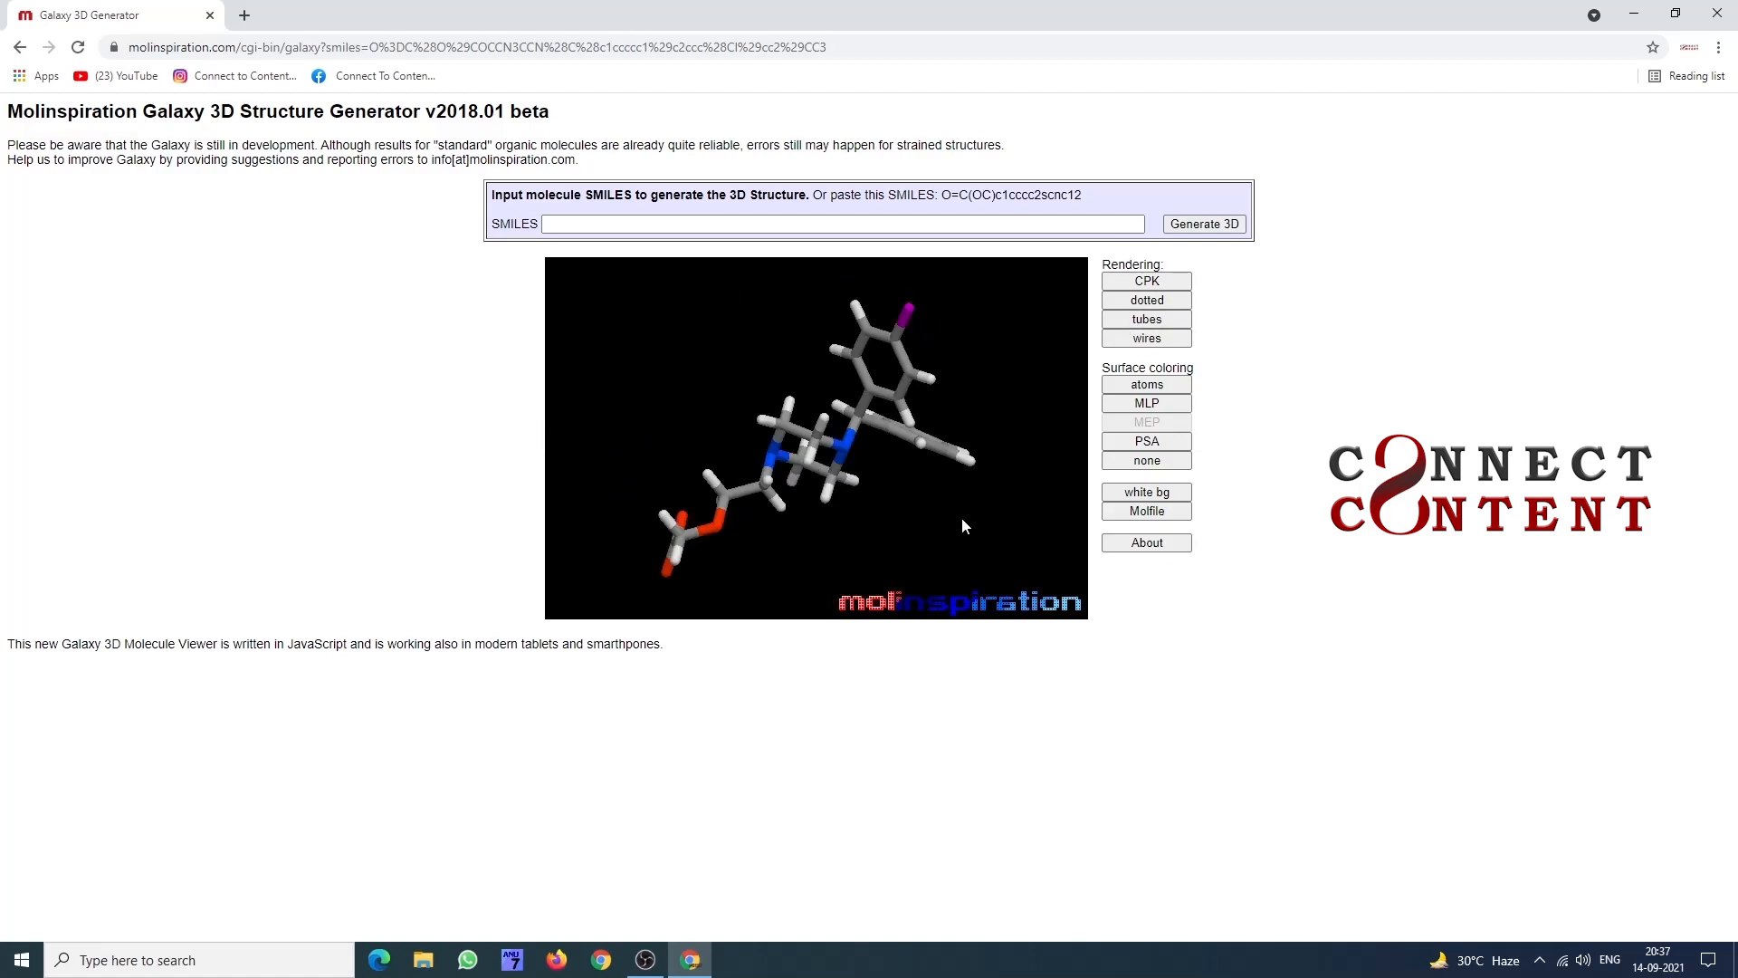
{"action": "left_click_drag", "start_coordinate": [962, 518], "coordinate": [610, 499]}
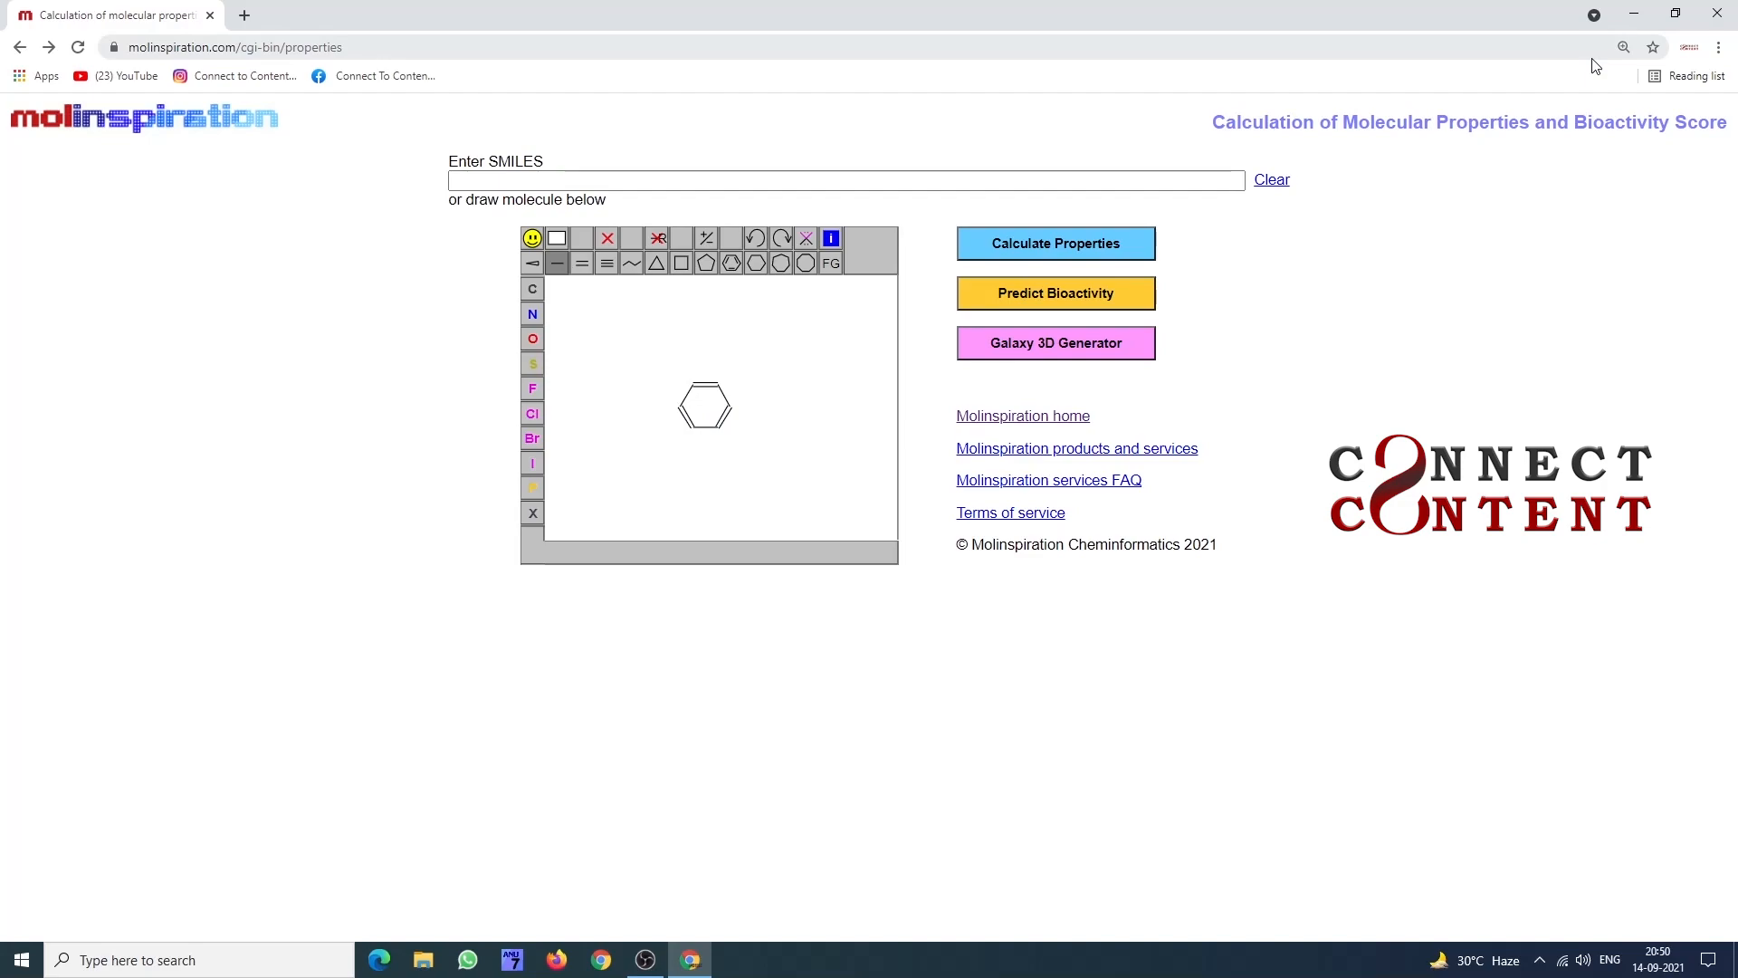
Step: Enlarge the molecule editor page to 150% and move the benzene ring slightly up in the drawing area
{"action": "left_click", "coordinate": [1623, 47]}
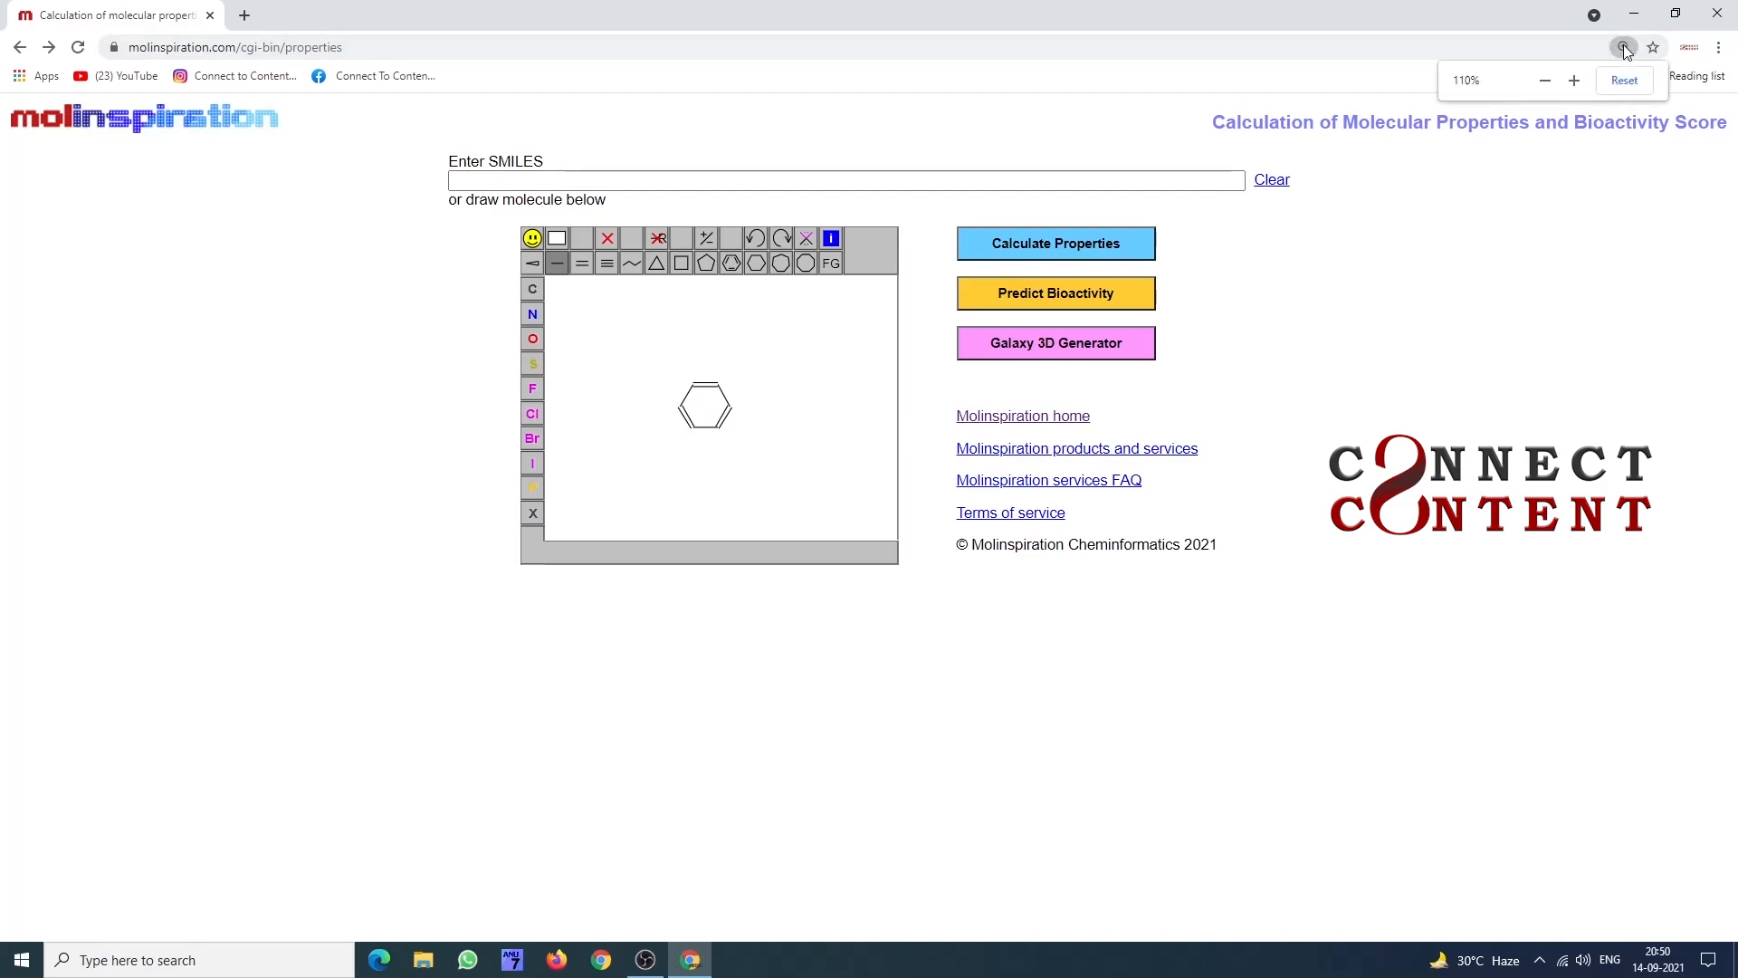
{"action": "left_click", "coordinate": [1574, 81]}
{"action": "left_click", "coordinate": [1574, 81]}
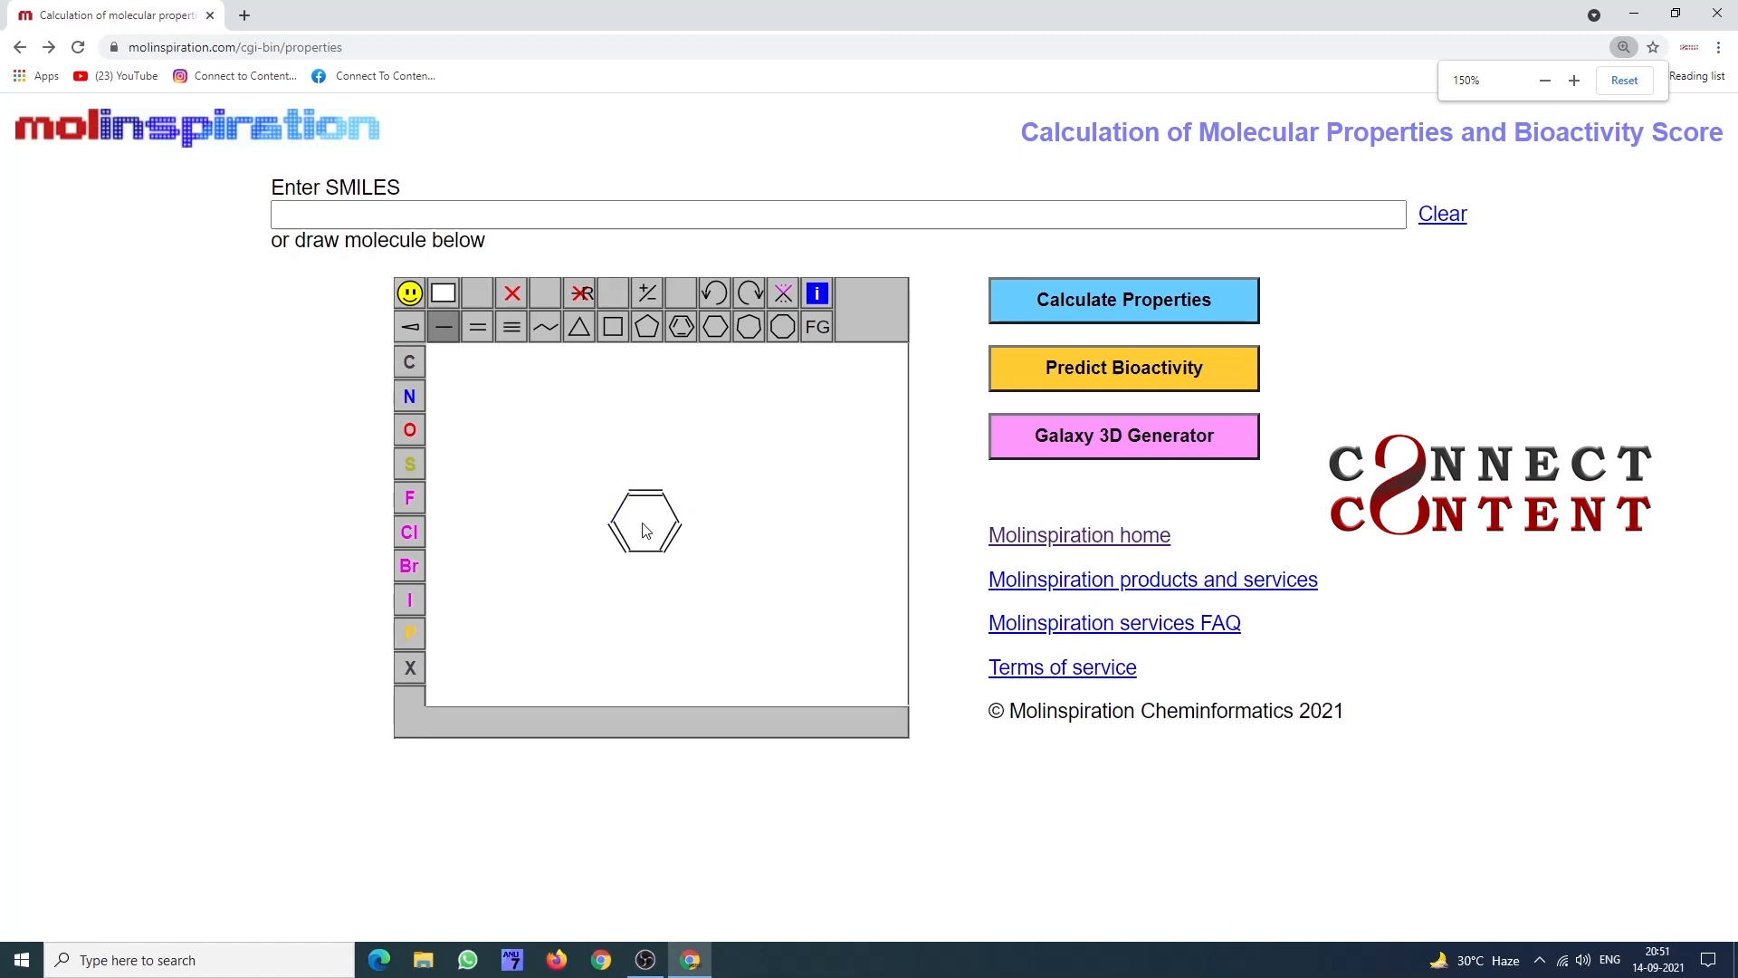
{"action": "left_click_drag", "start_coordinate": [645, 529], "coordinate": [636, 504]}
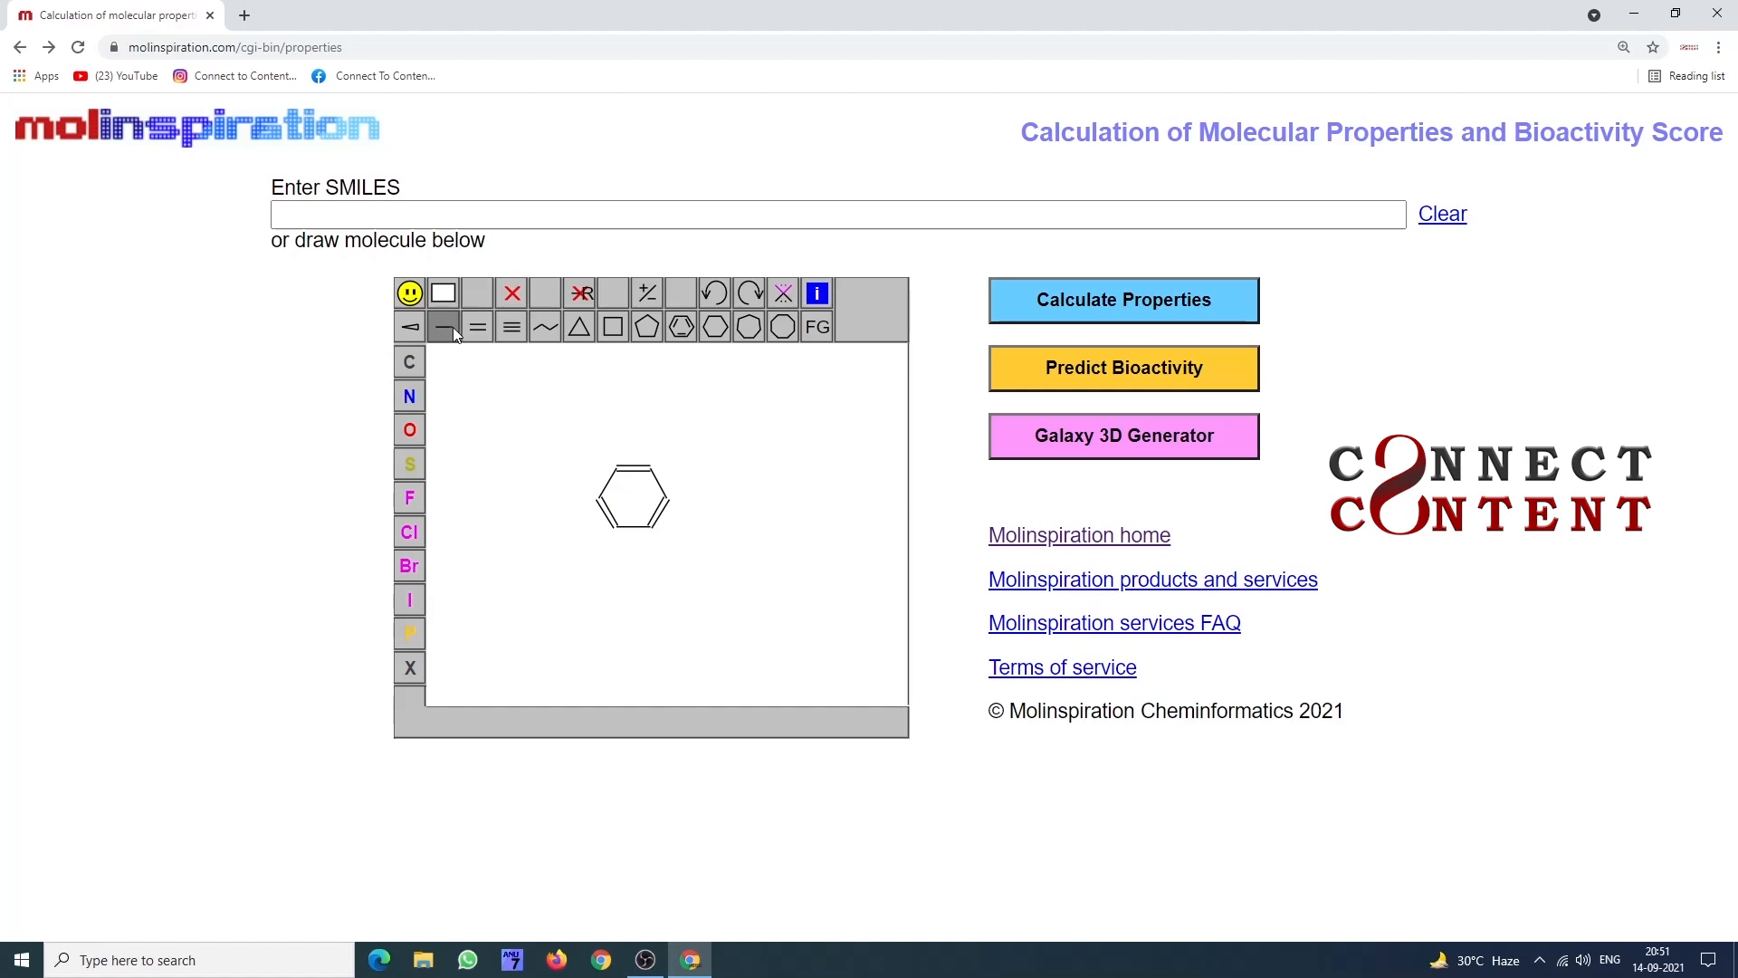
Step: Attach a carbon to the benzene ring by a single bond and add an -SO2-NH2 group to it
{"action": "left_click", "coordinate": [668, 498]}
{"action": "left_click", "coordinate": [819, 328]}
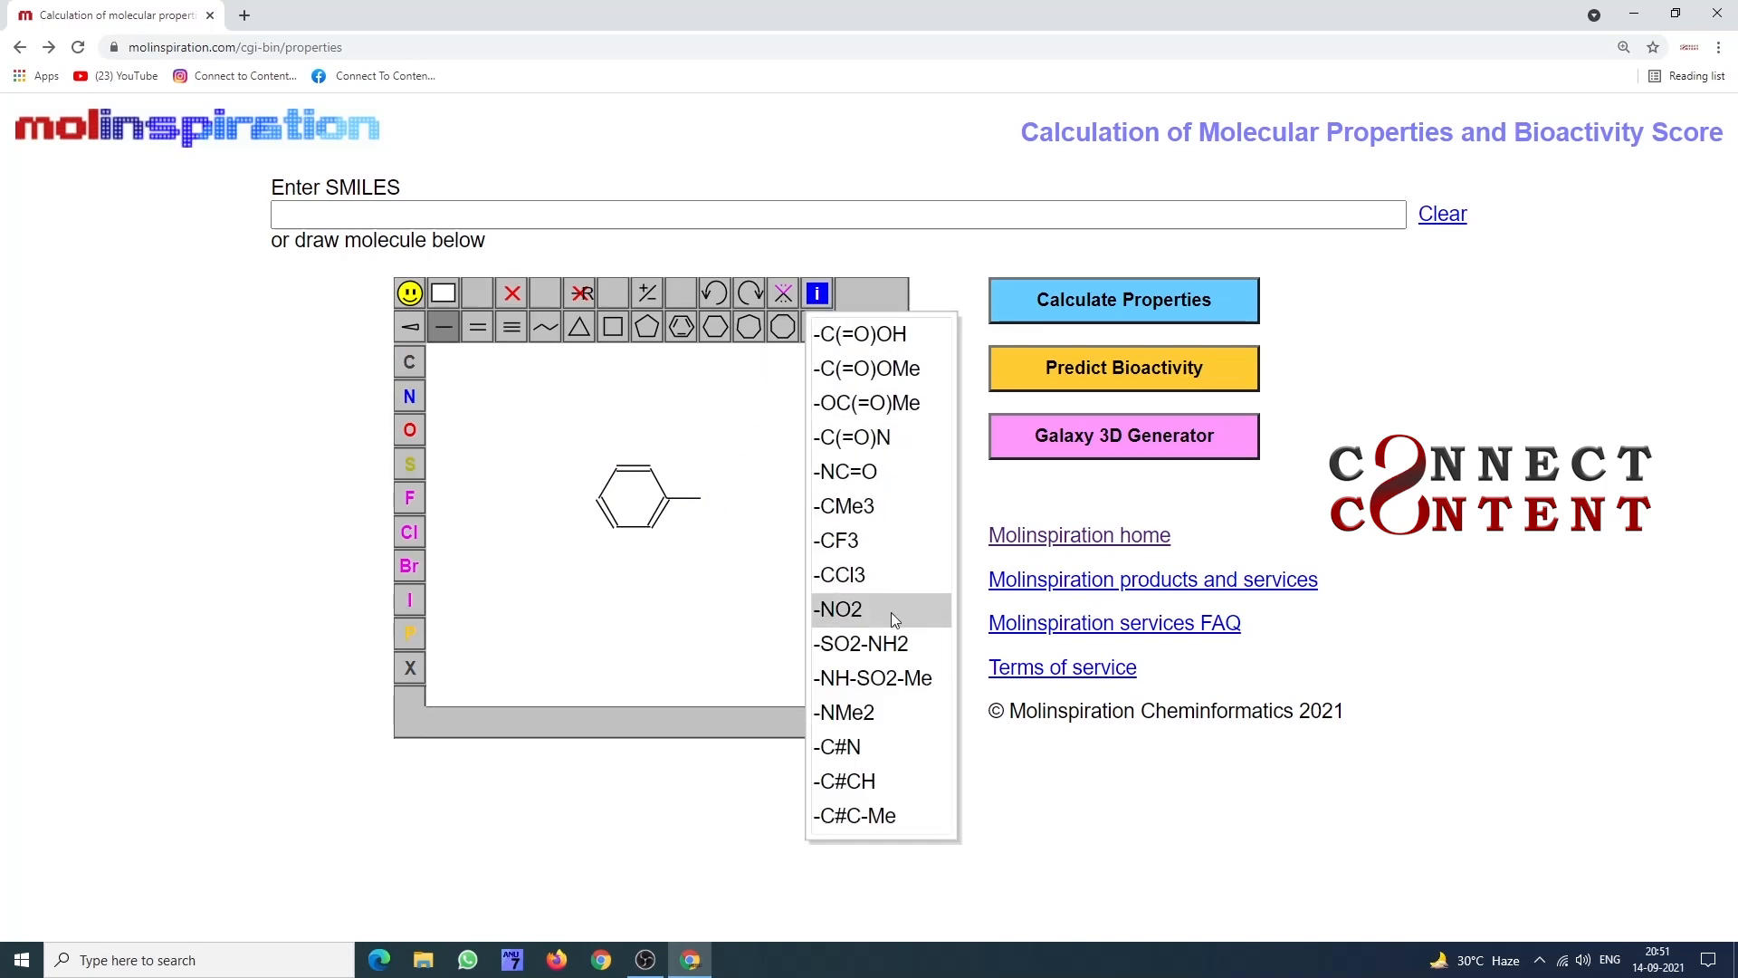
{"action": "left_click", "coordinate": [740, 466]}
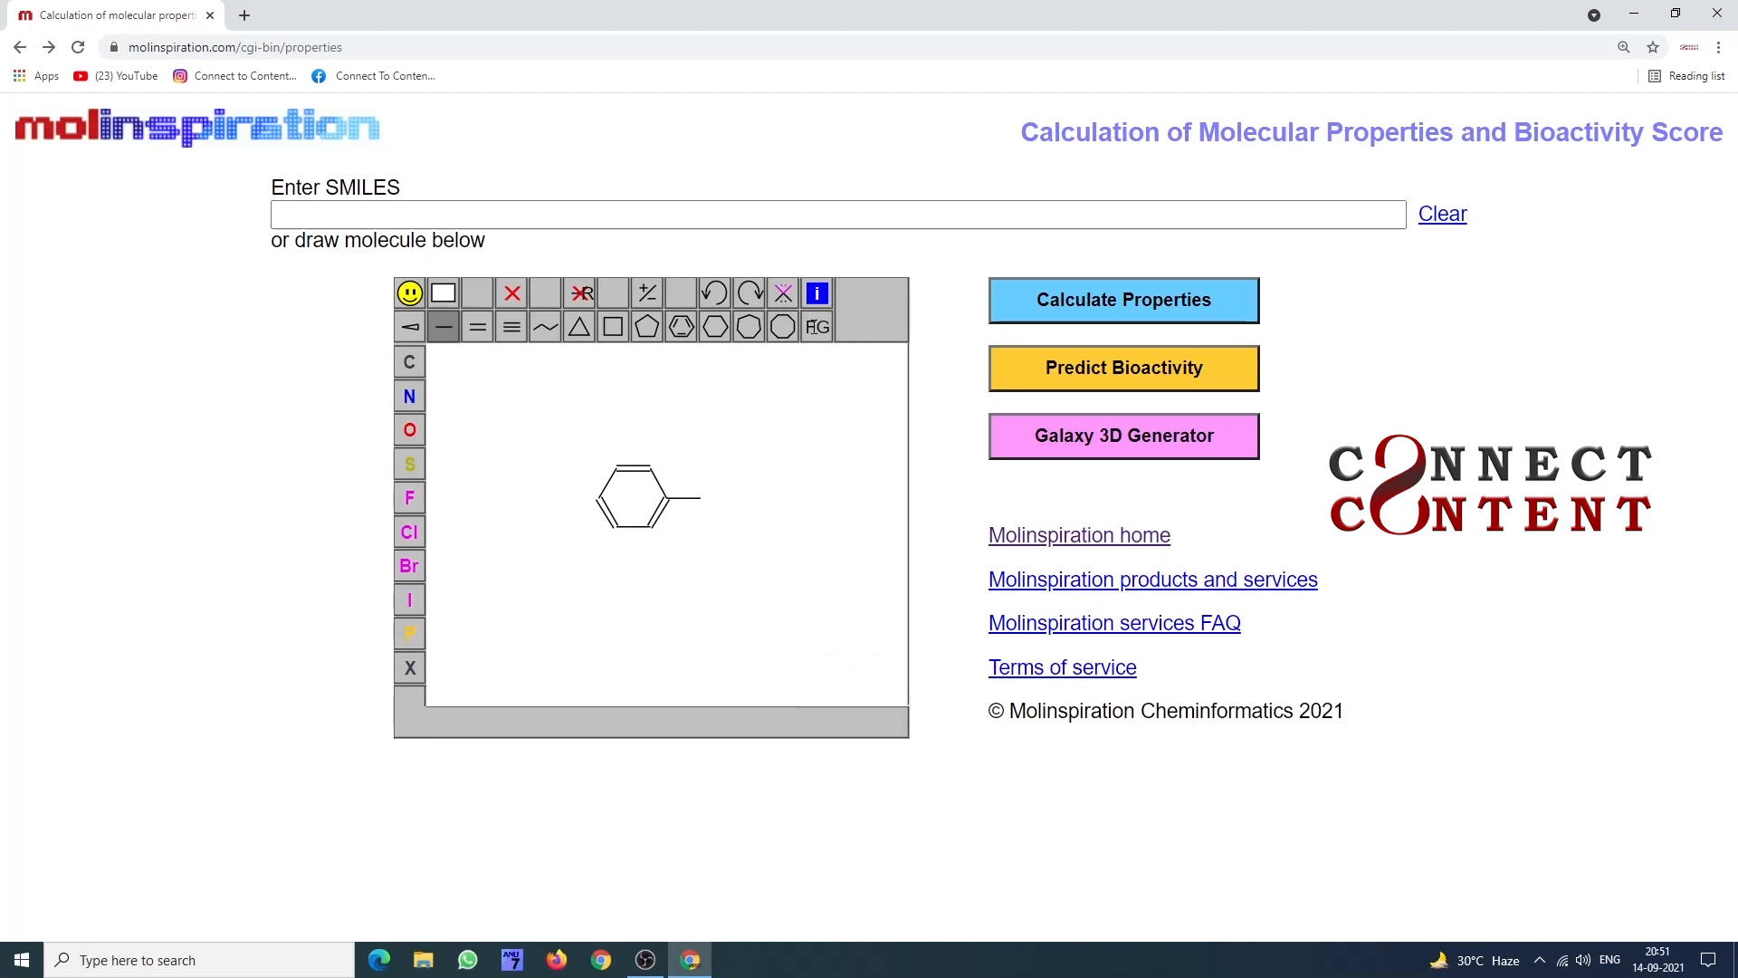
{"action": "left_click", "coordinate": [814, 328]}
{"action": "left_click", "coordinate": [891, 644]}
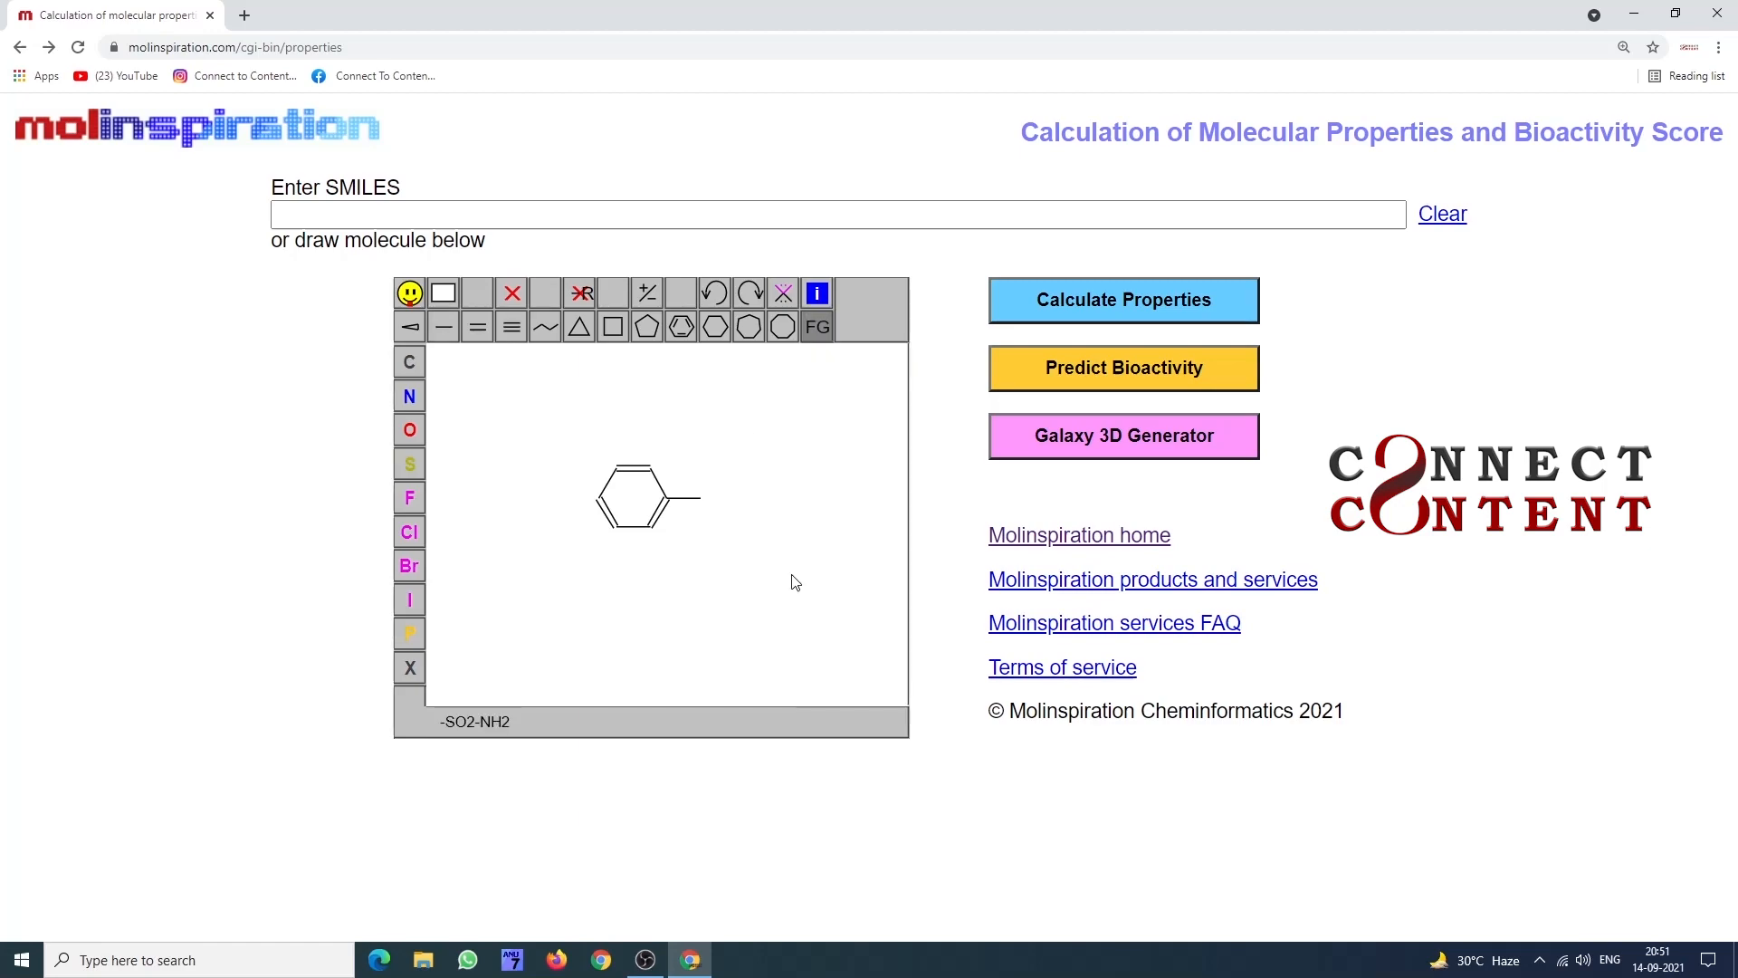
{"action": "left_click", "coordinate": [700, 498]}
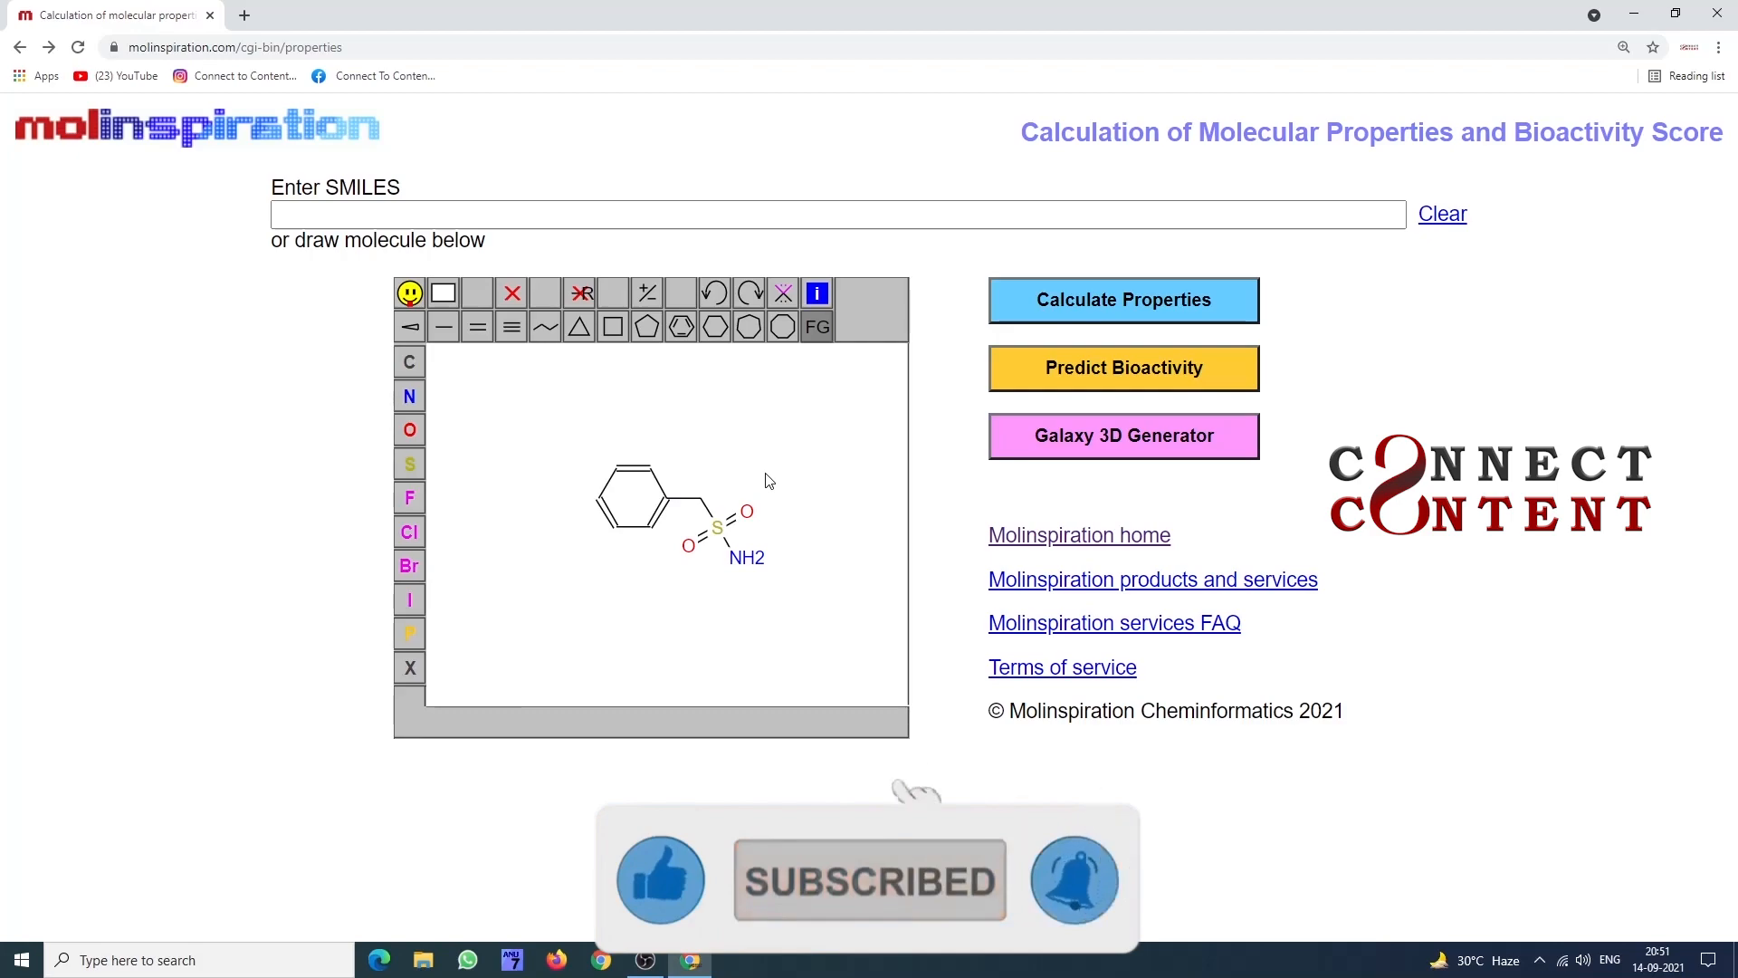
Step: Extend the sulfonamide nitrogen with a carbonyl carbon, a double-bonded oxygen and a terminal NH2 to form a urea
{"action": "left_click", "coordinate": [439, 327]}
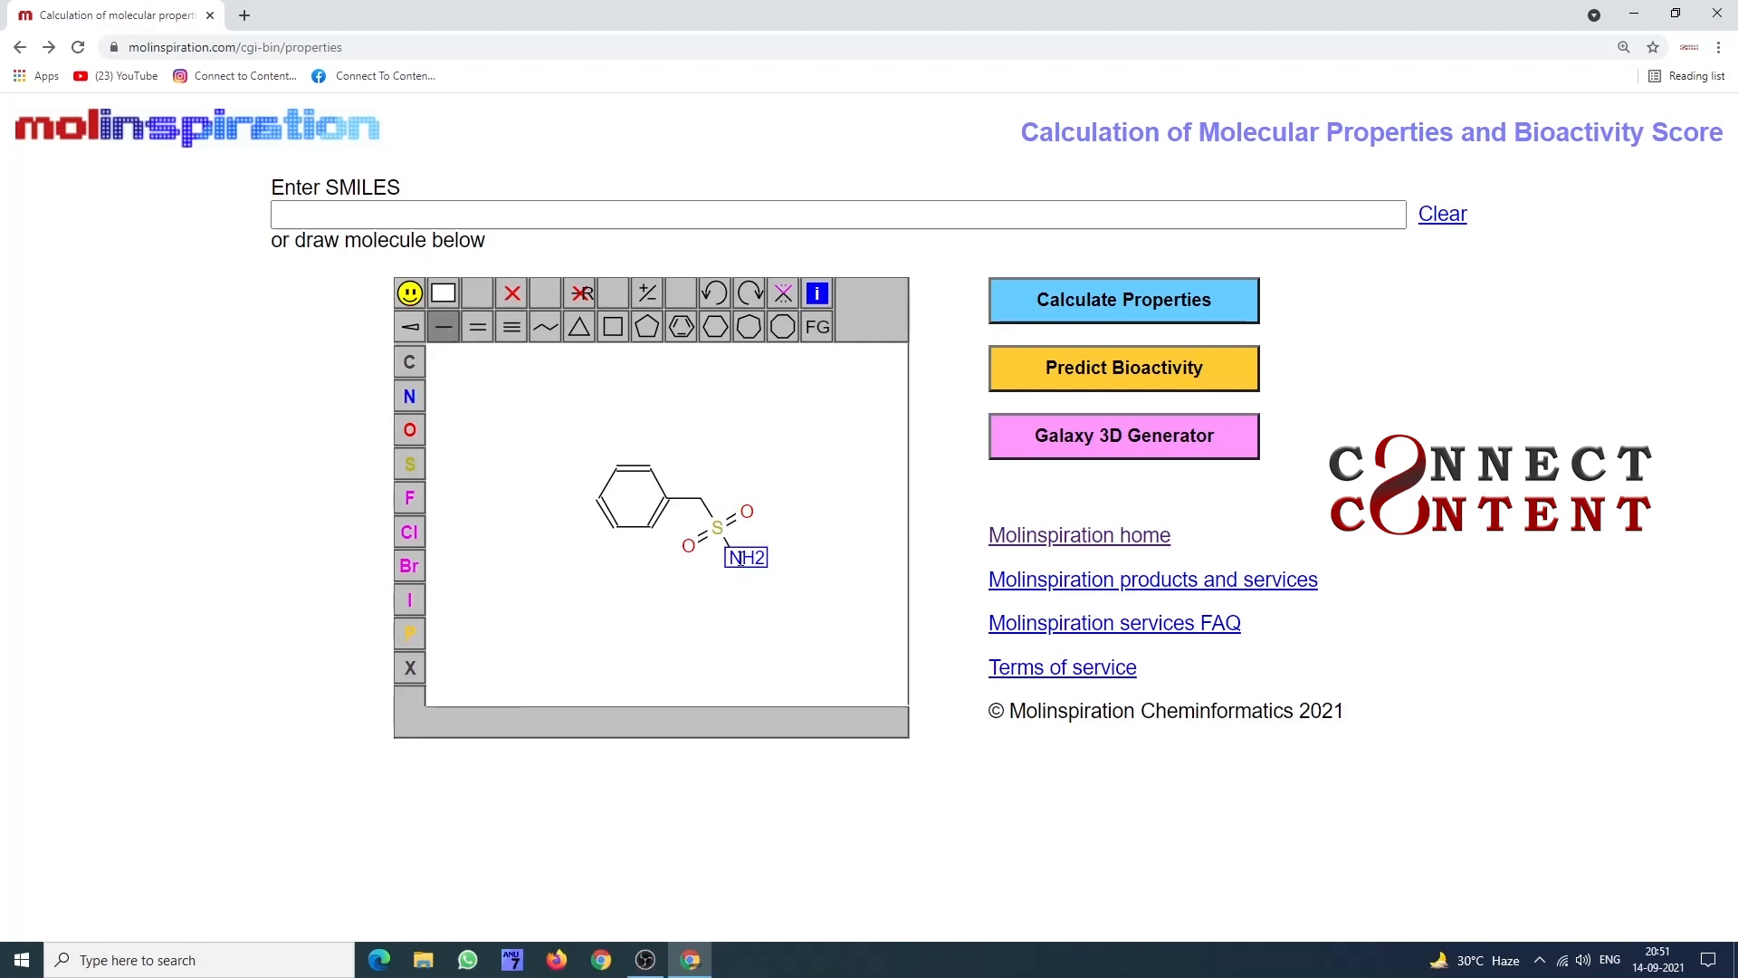
{"action": "left_click_drag", "start_coordinate": [735, 557], "coordinate": [769, 562]}
{"action": "left_click", "coordinate": [821, 333]}
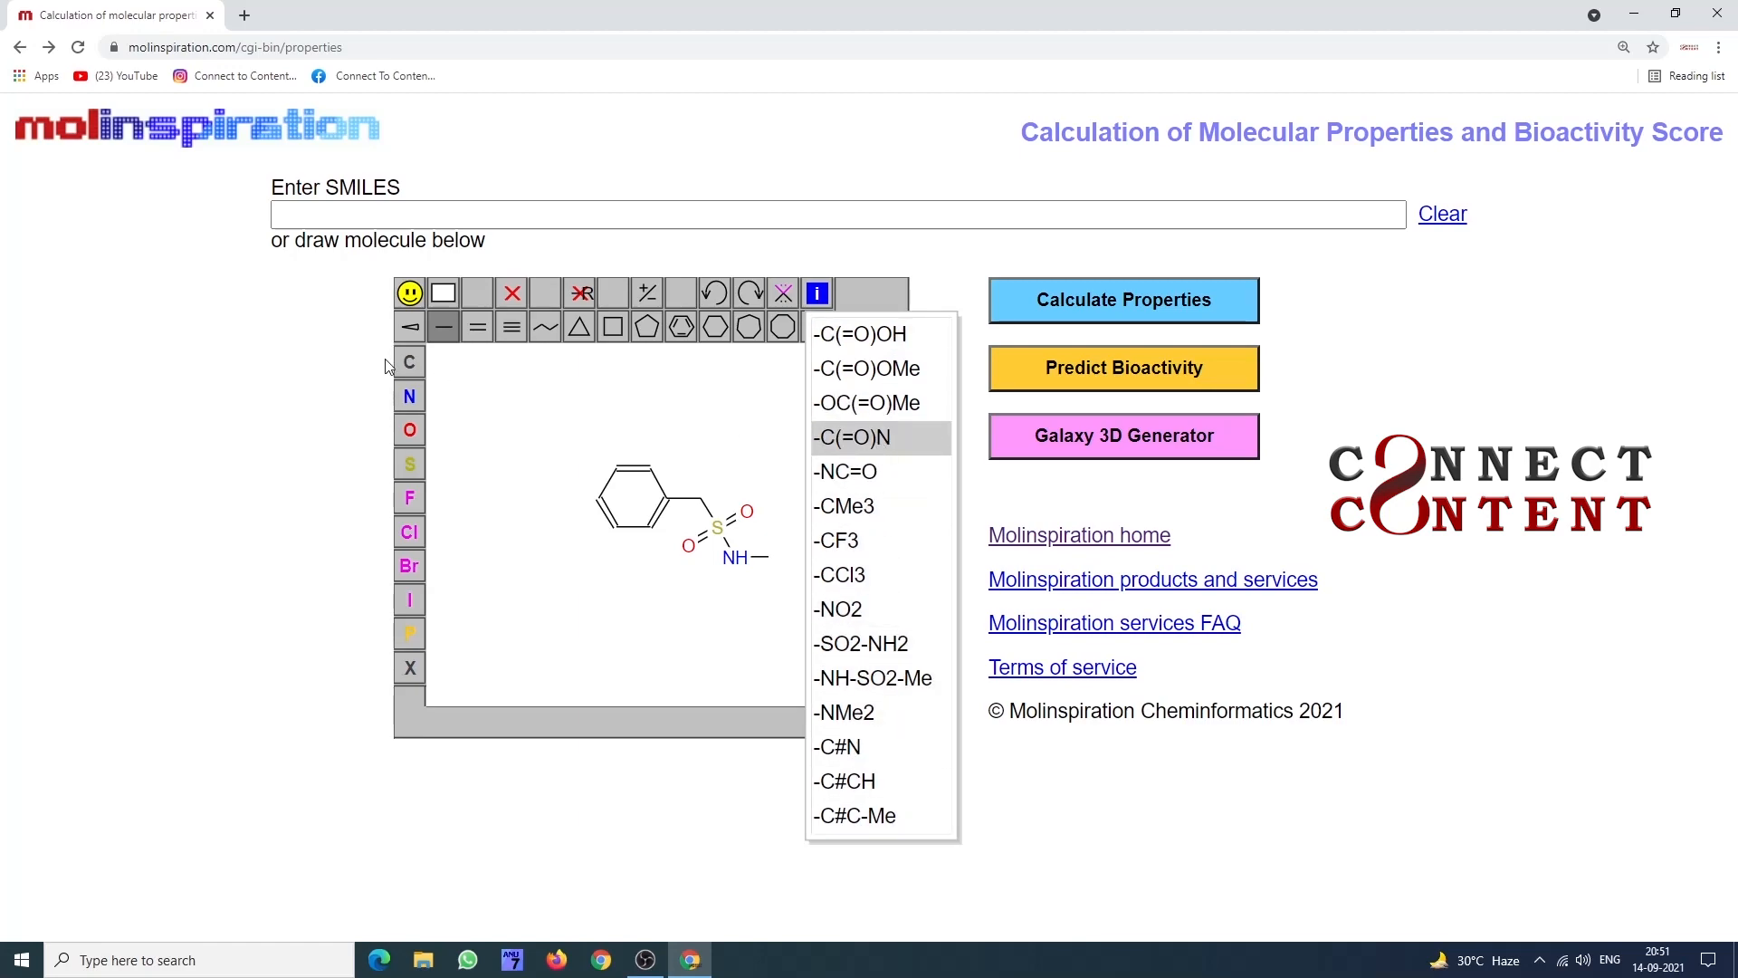
{"action": "left_click", "coordinate": [446, 328]}
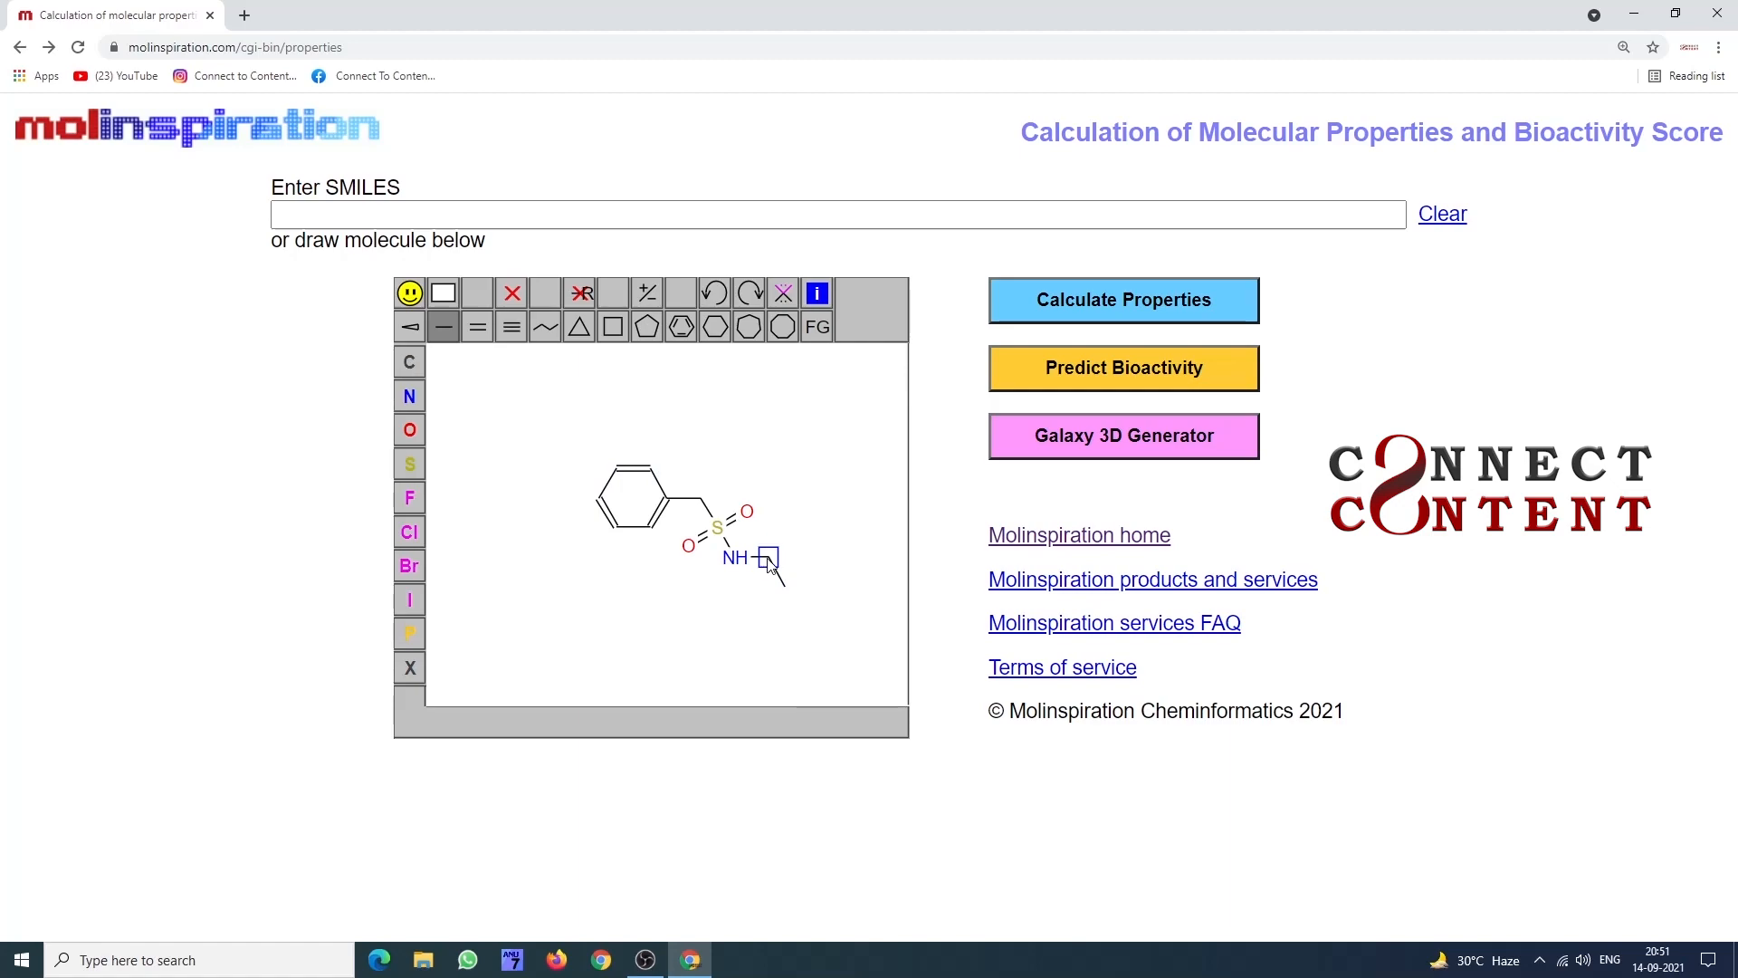
{"action": "left_click", "coordinate": [779, 542]}
{"action": "left_click", "coordinate": [410, 431]}
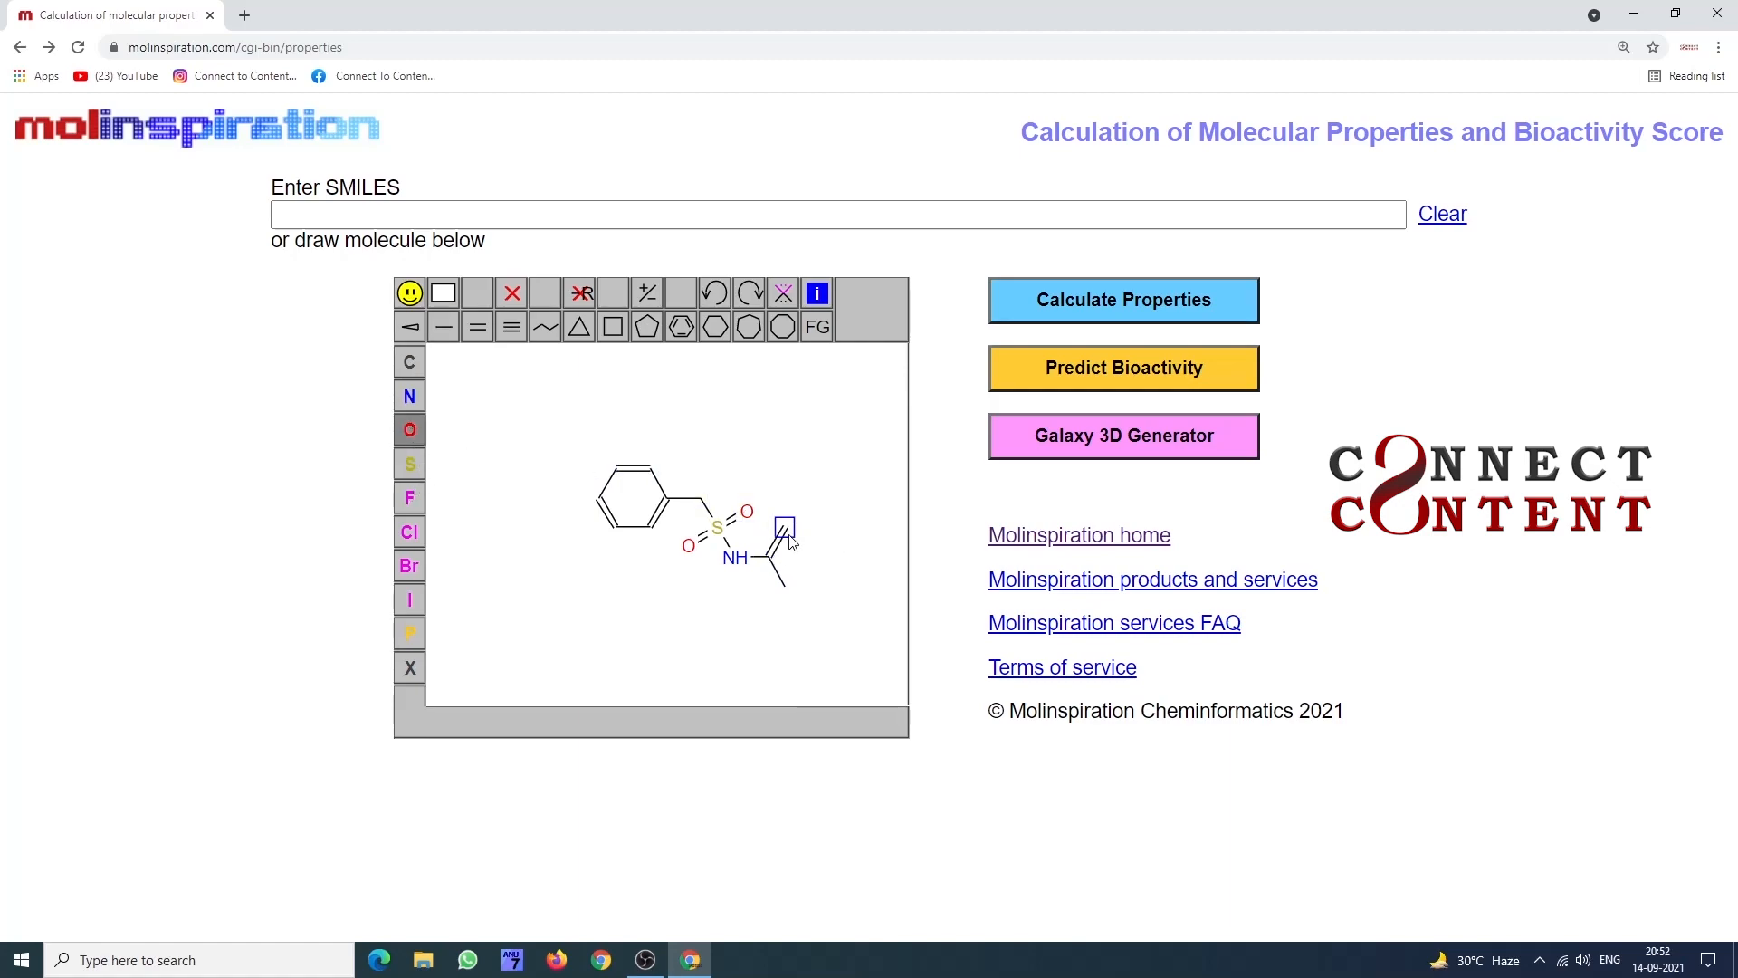
{"action": "left_click", "coordinate": [785, 528]}
{"action": "left_click", "coordinate": [409, 396]}
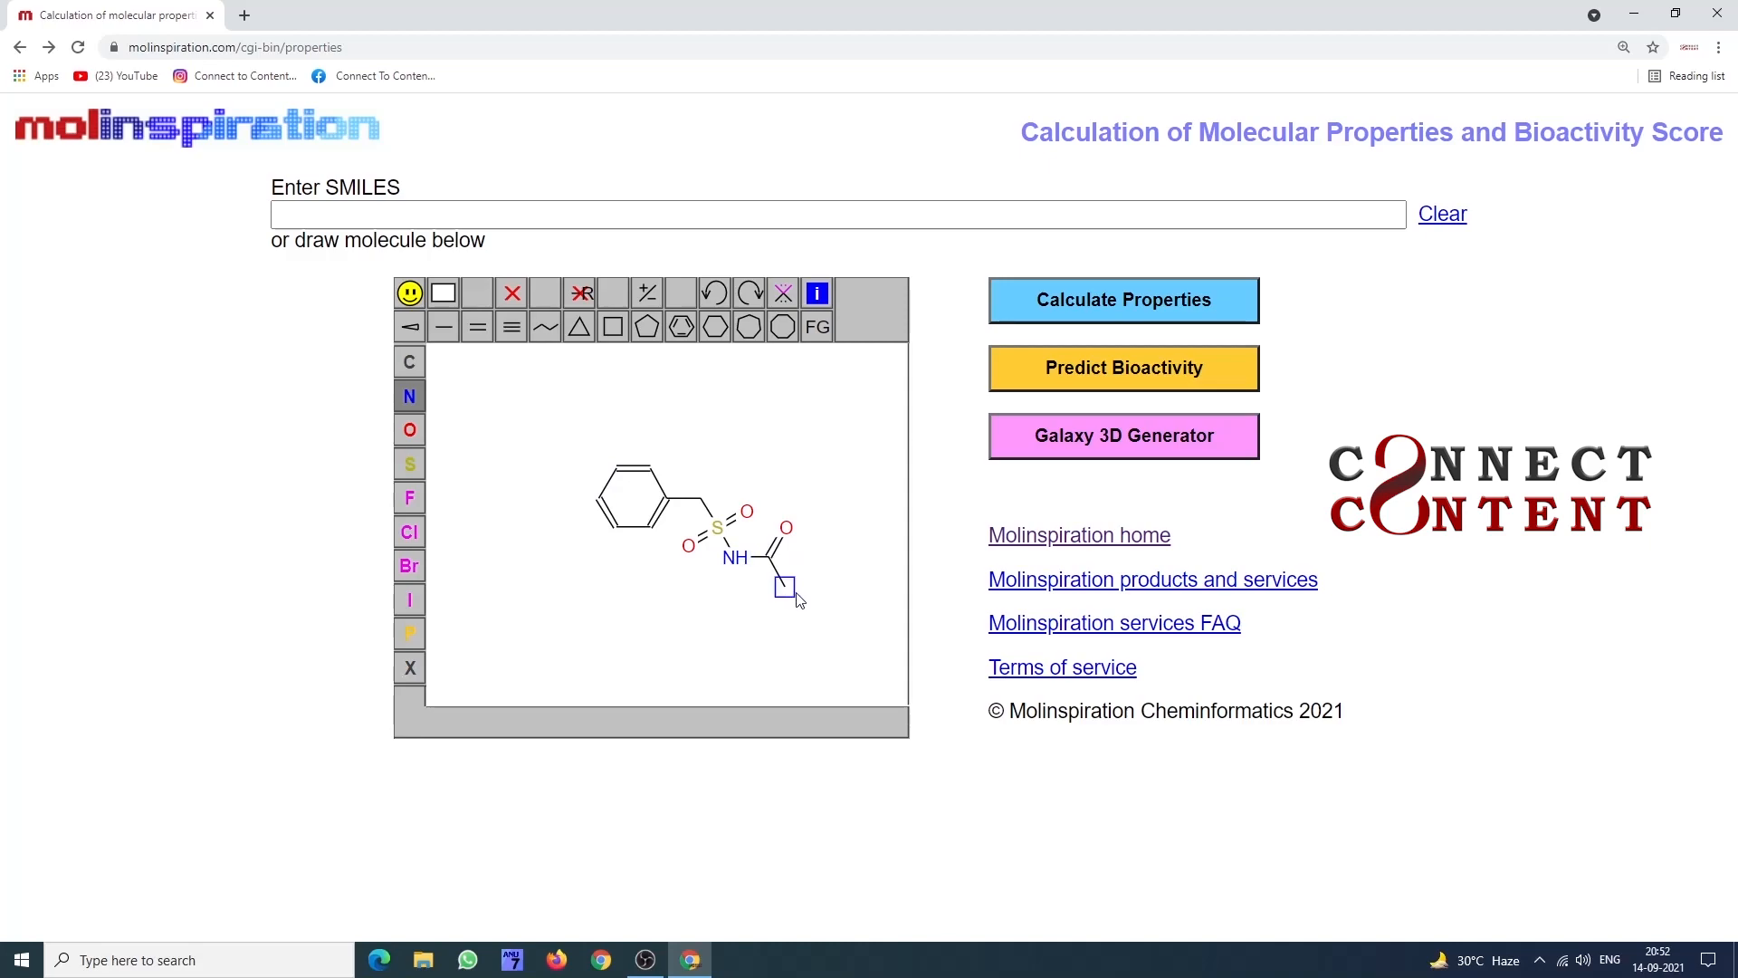
{"action": "left_click", "coordinate": [786, 587]}
Step: Attach a cyclohexane ring with a para methyl group to the terminal urea nitrogen, and reposition the molecule inside the drawing area
{"action": "left_click", "coordinate": [455, 338]}
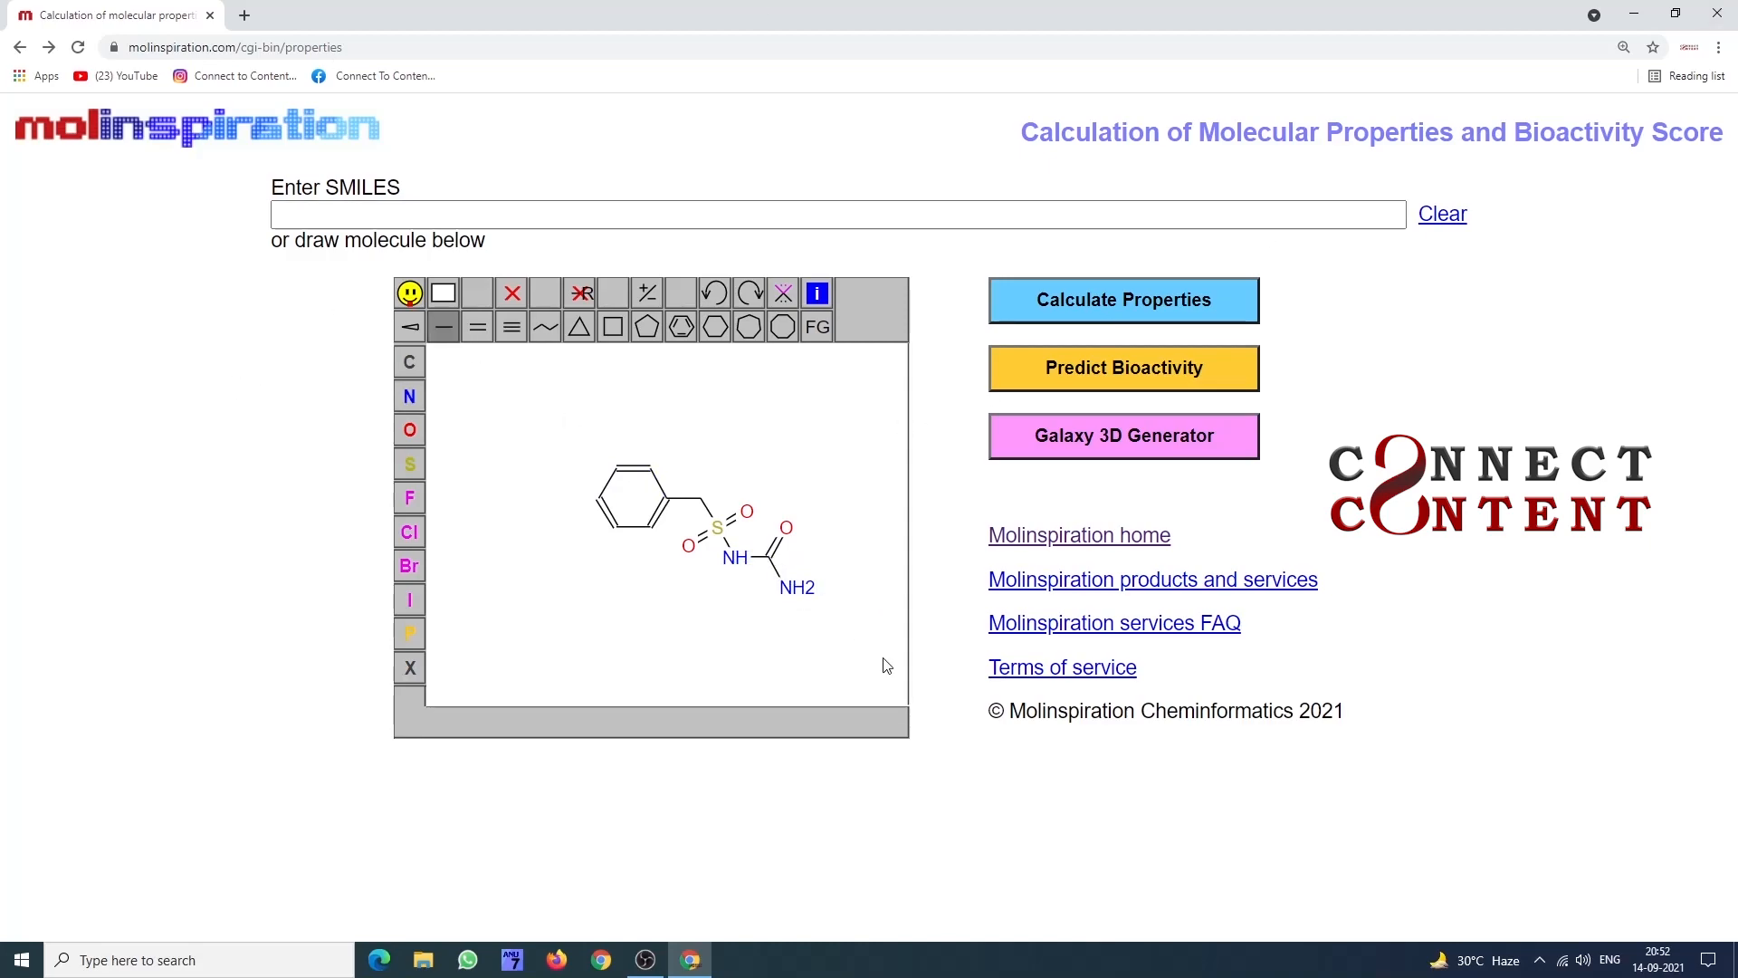
{"action": "left_click", "coordinate": [796, 587]}
{"action": "left_click", "coordinate": [715, 327]}
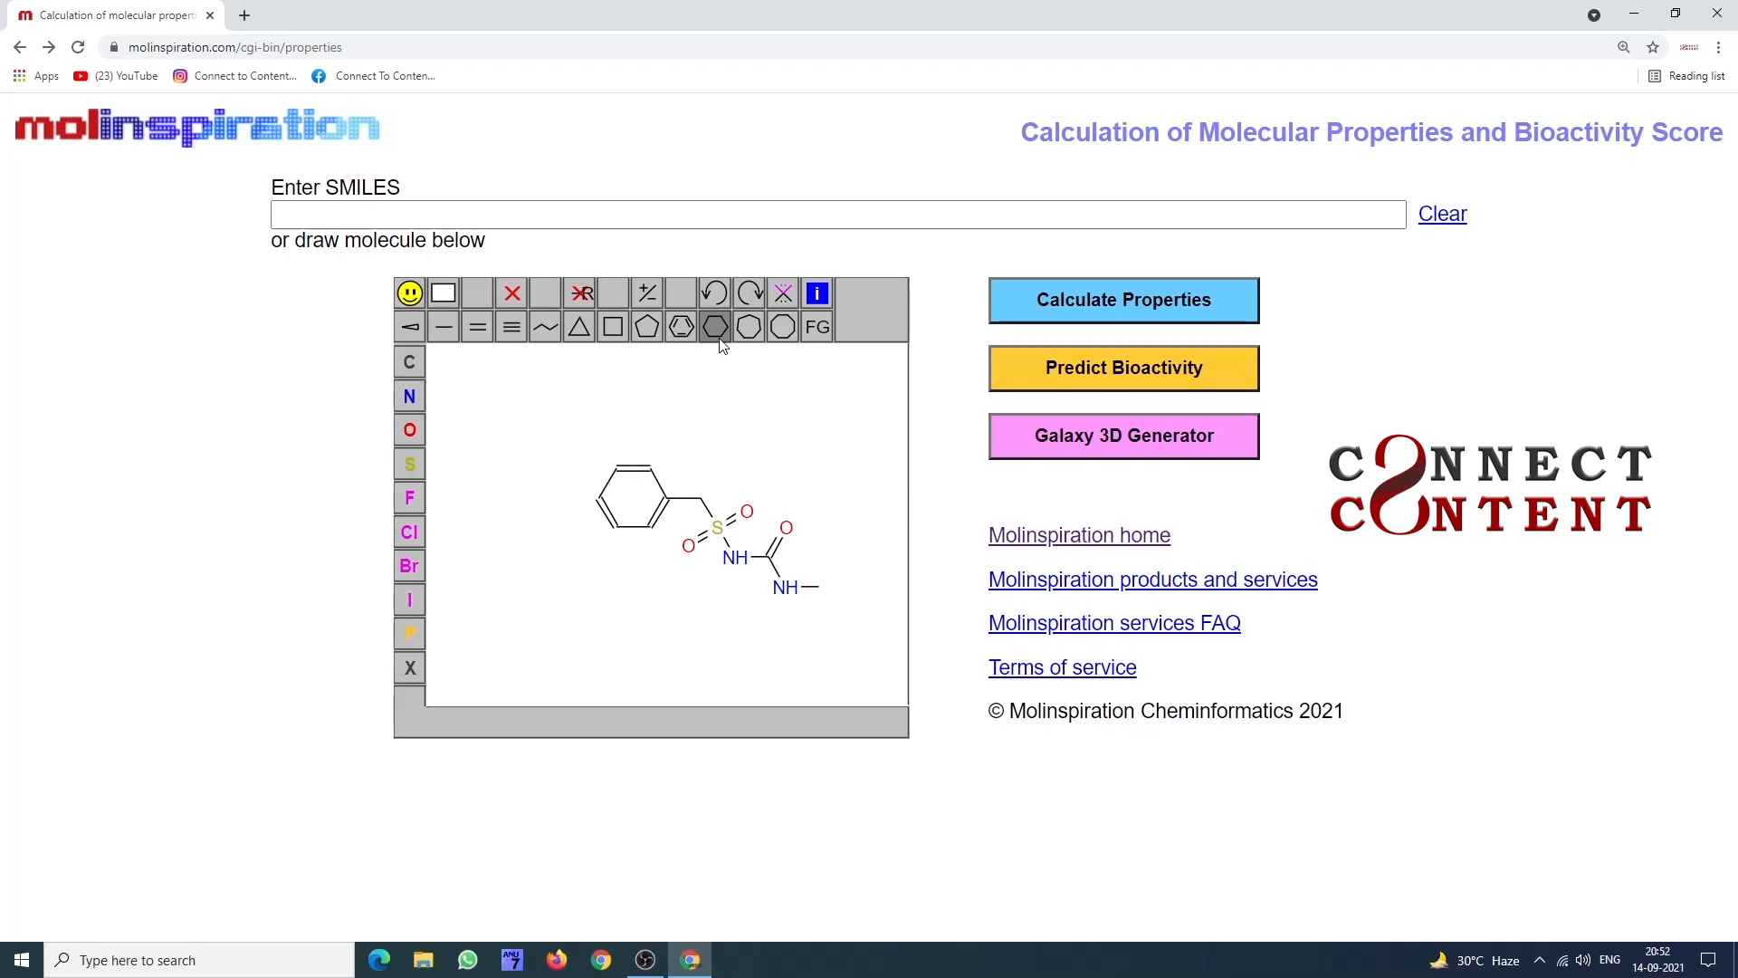
{"action": "left_click", "coordinate": [820, 589]}
{"action": "left_click", "coordinate": [439, 333]}
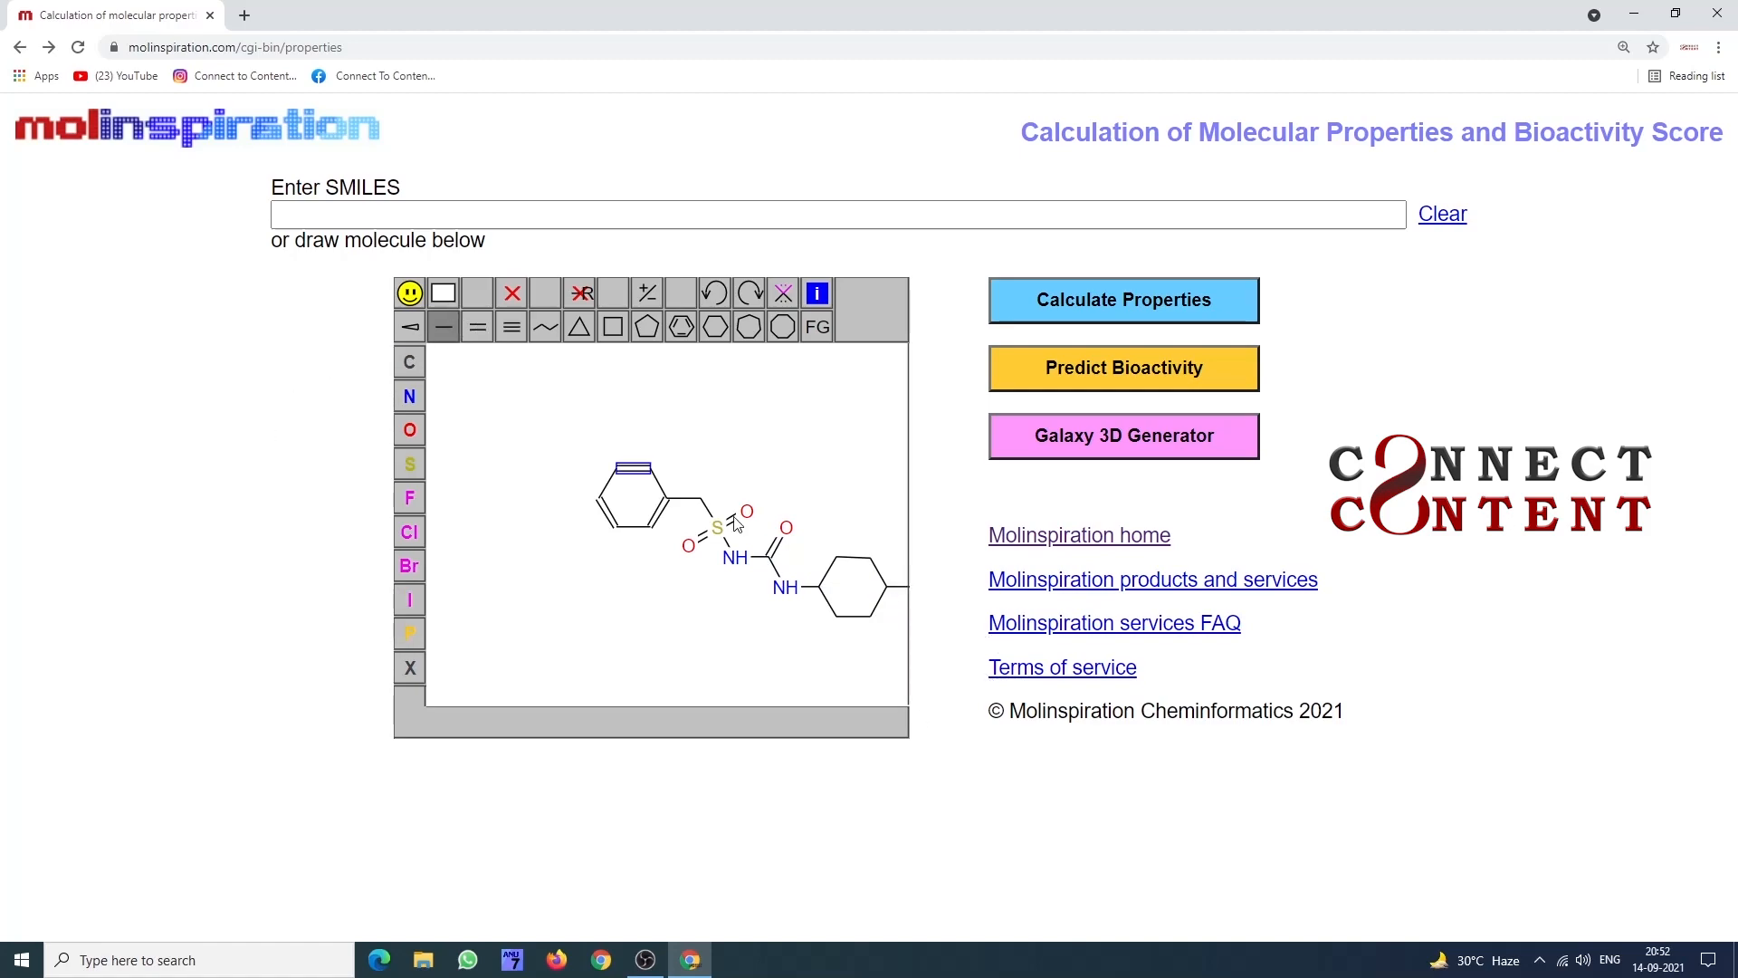
{"action": "mouse_move", "coordinate": [635, 502]}
{"action": "left_mouse_down"}
{"action": "mouse_move", "coordinate": [561, 509]}
{"action": "mouse_move", "coordinate": [594, 480]}
{"action": "left_mouse_up"}
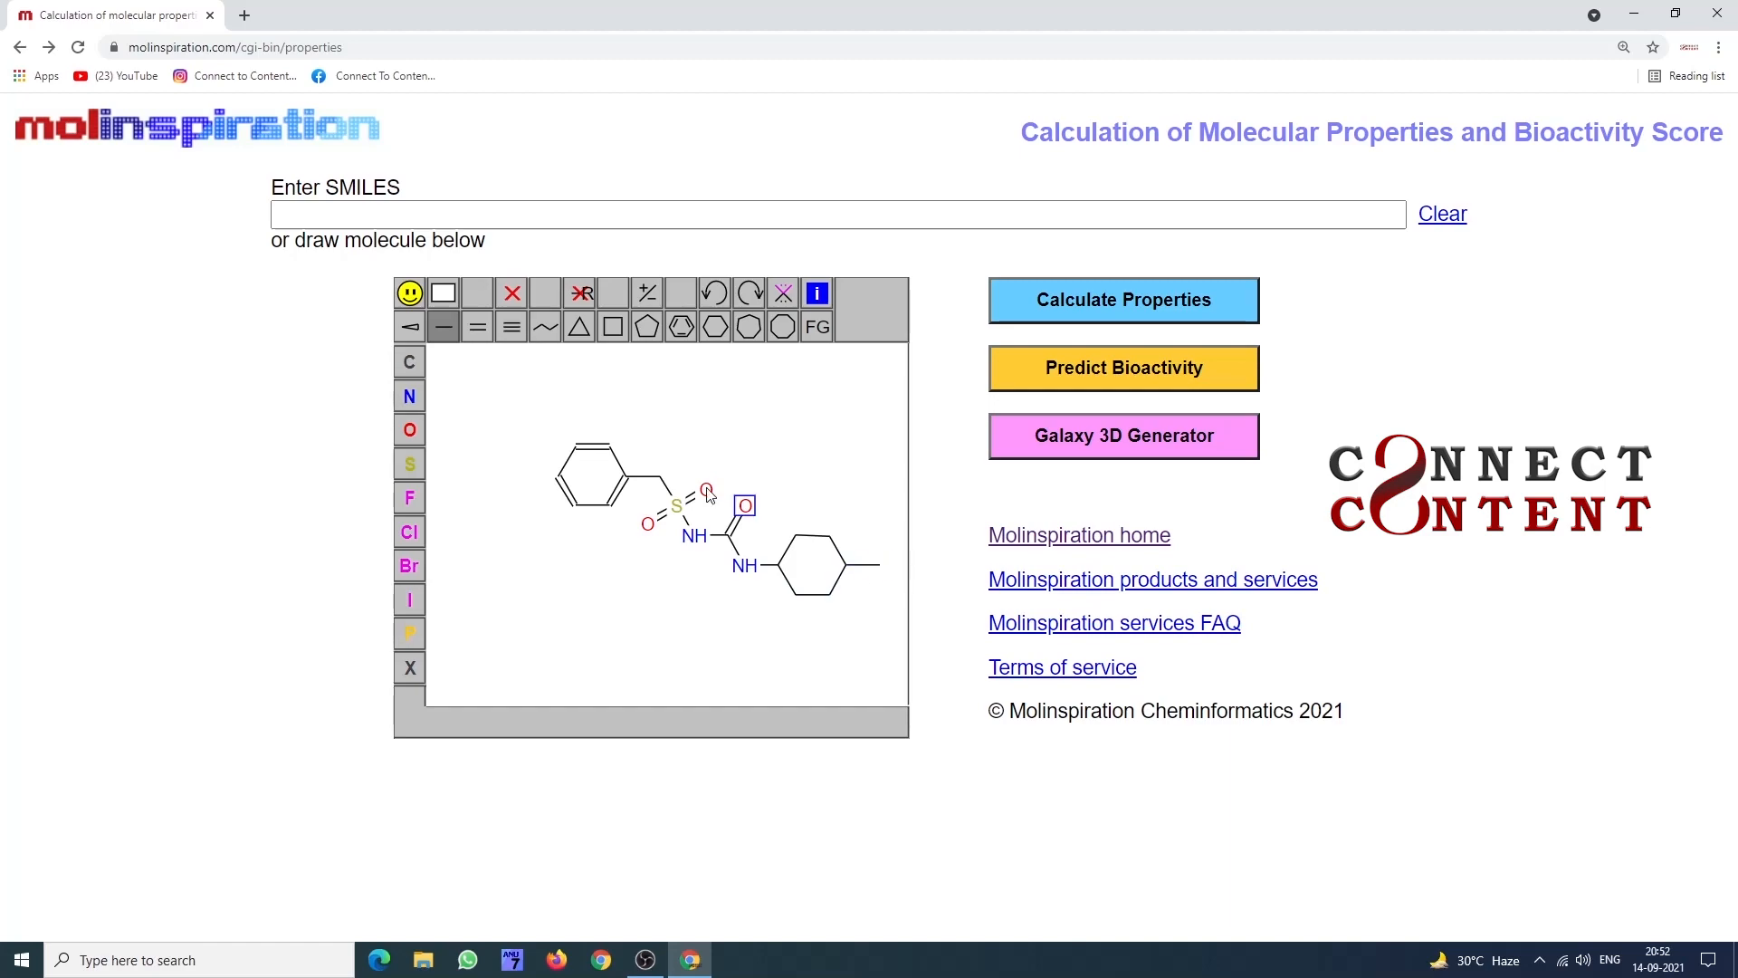
Step: Draw a two-carbon chain ending in NH2 on the benzene ring's free para position, and shift the molecule for more drawing room
{"action": "left_click", "coordinate": [412, 362]}
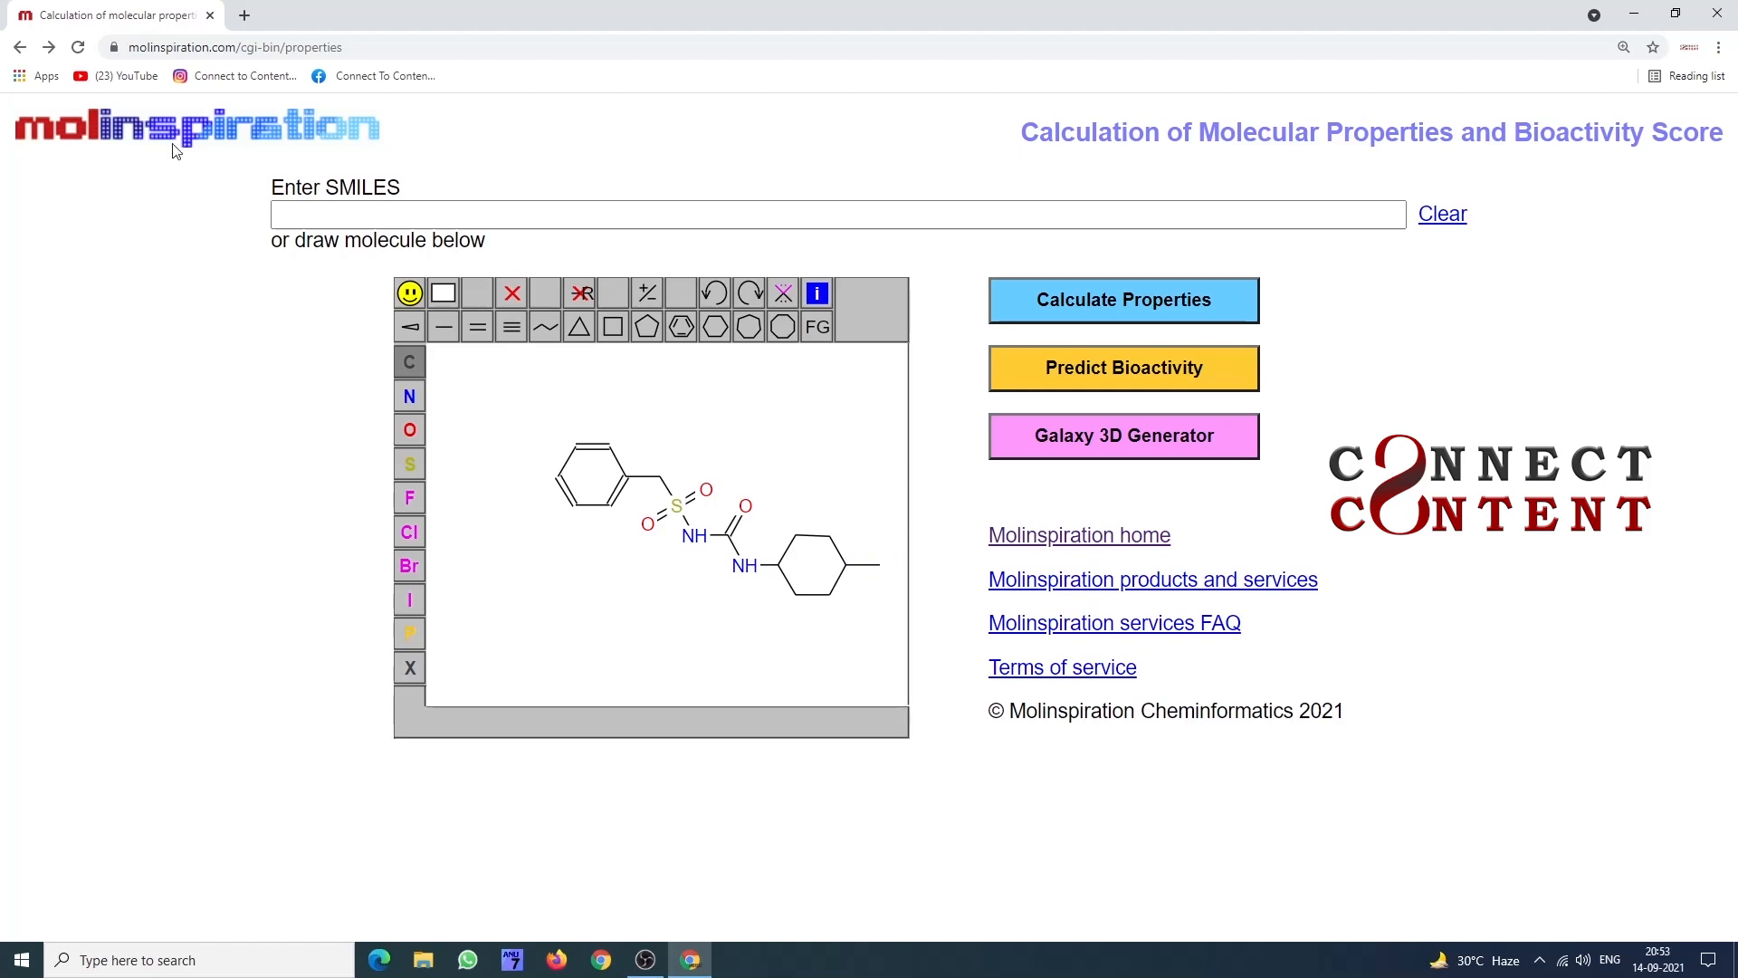
{"action": "left_click", "coordinate": [442, 324]}
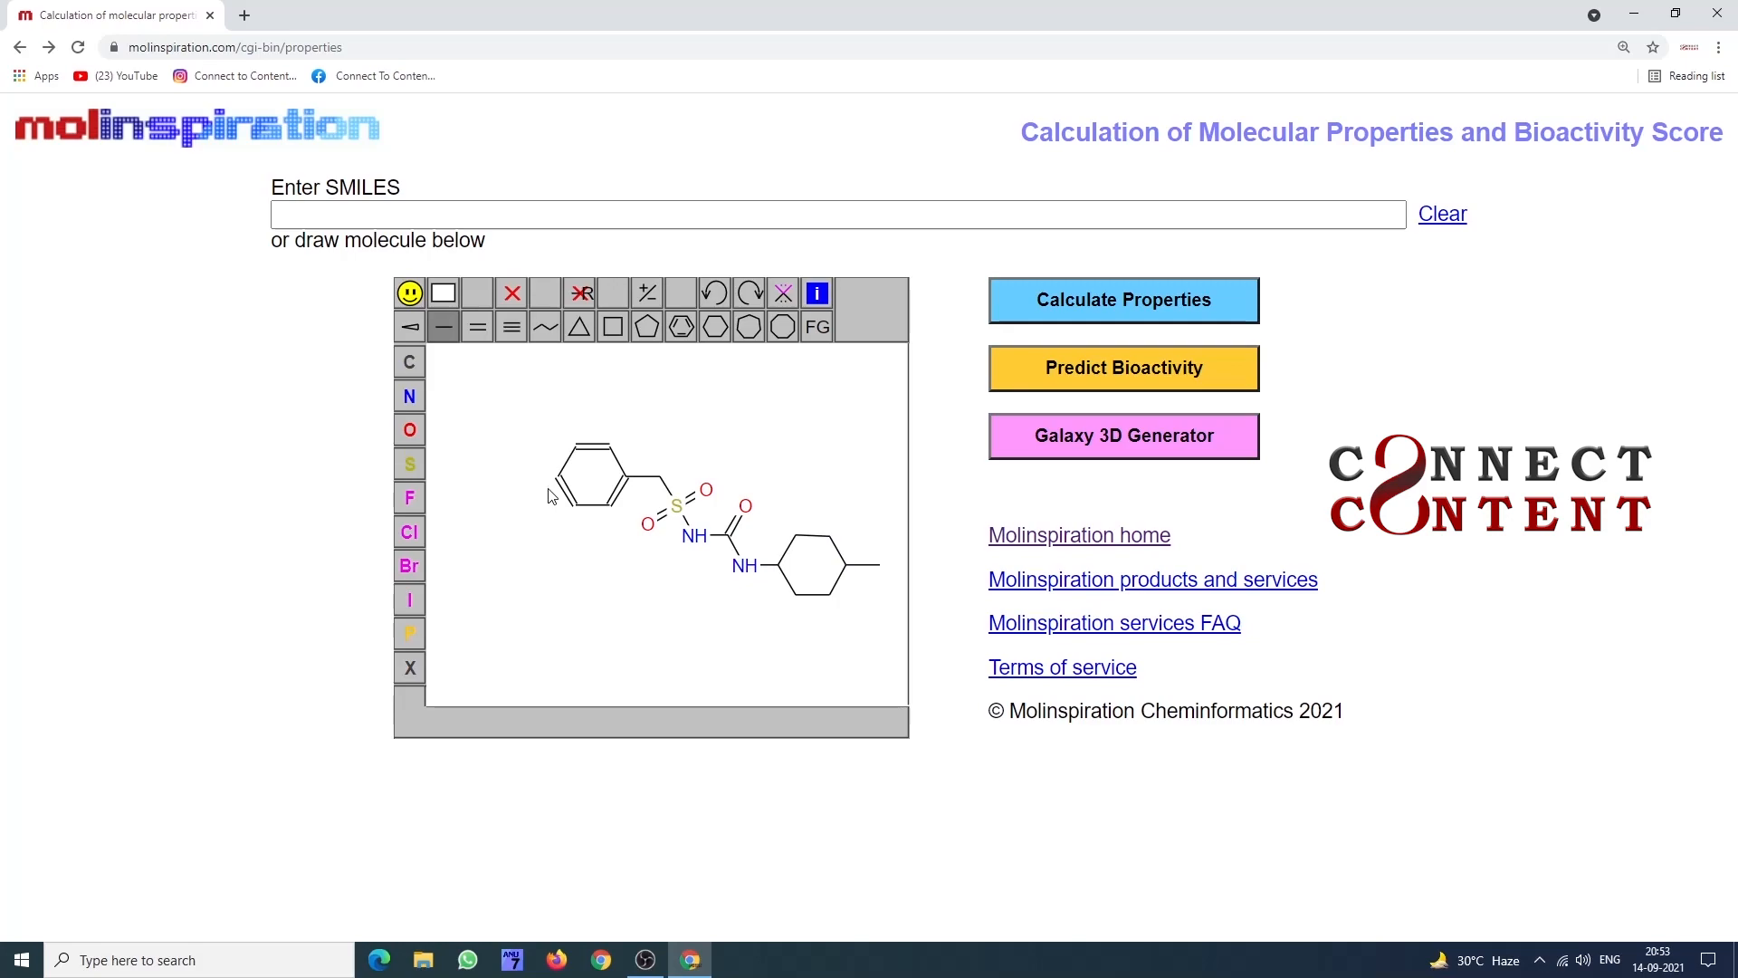
{"action": "left_click", "coordinate": [556, 478]}
{"action": "left_click", "coordinate": [524, 475]}
{"action": "left_click", "coordinate": [506, 454]}
{"action": "left_click_drag", "start_coordinate": [479, 450], "coordinate": [478, 454]}
{"action": "left_click", "coordinate": [409, 402]}
{"action": "left_click", "coordinate": [471, 448]}
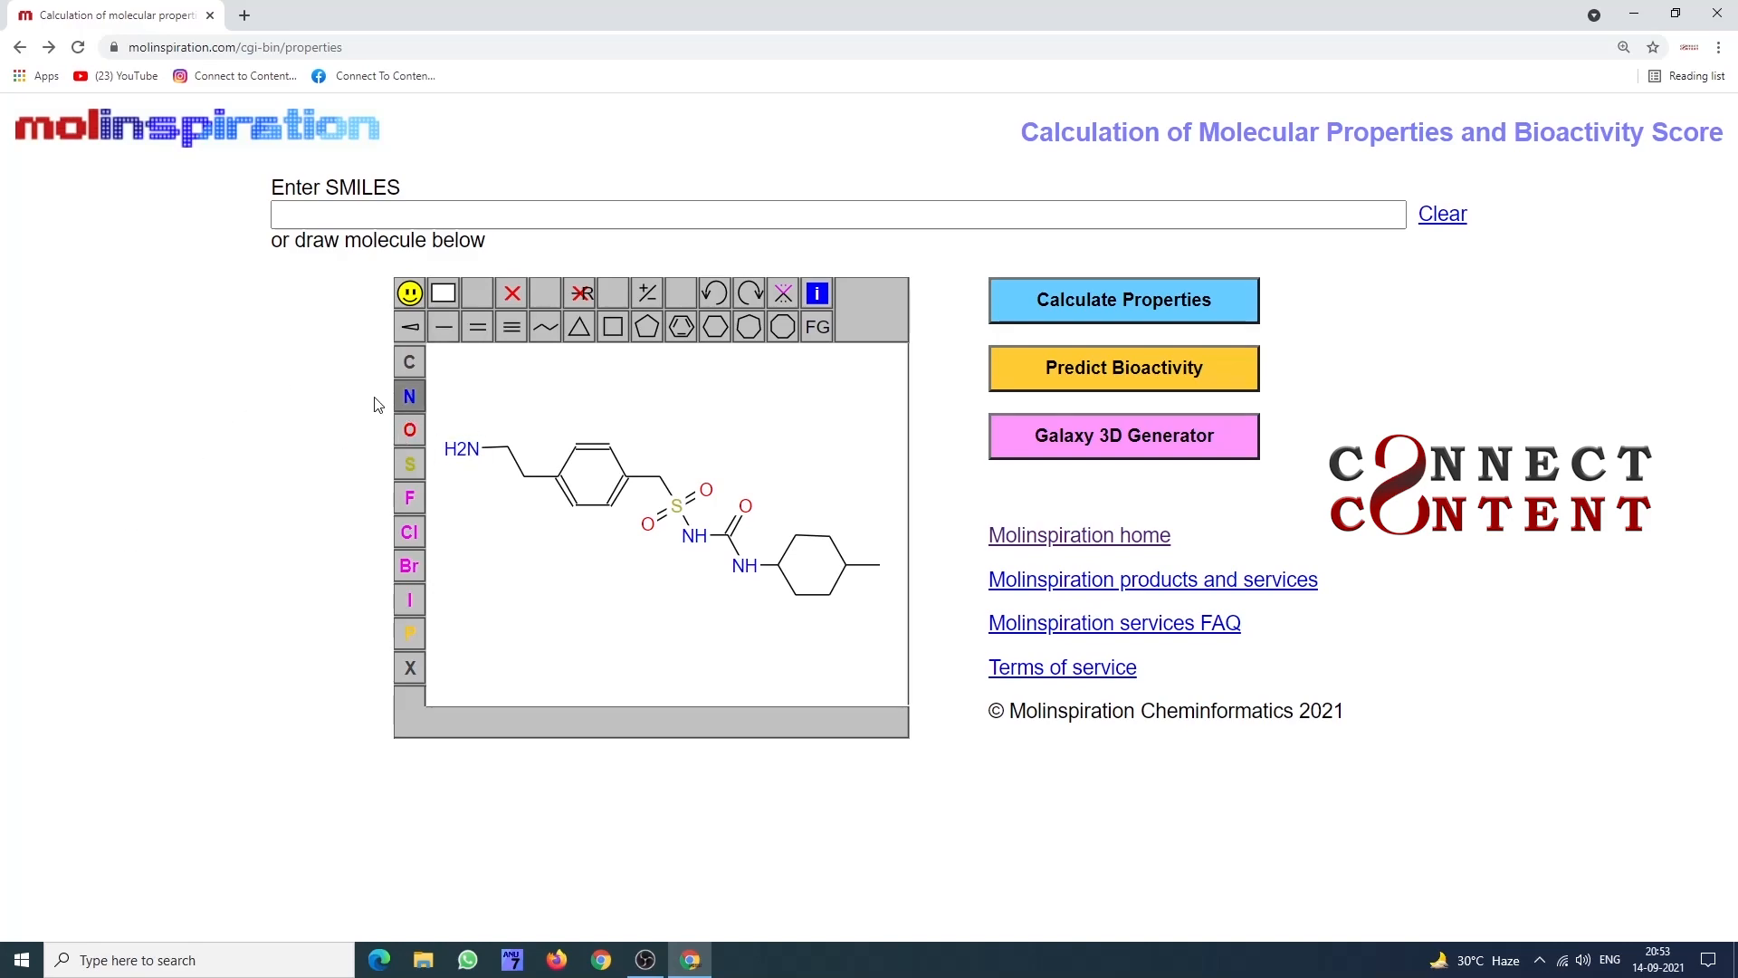
{"action": "left_click_drag", "start_coordinate": [591, 495], "coordinate": [640, 509]}
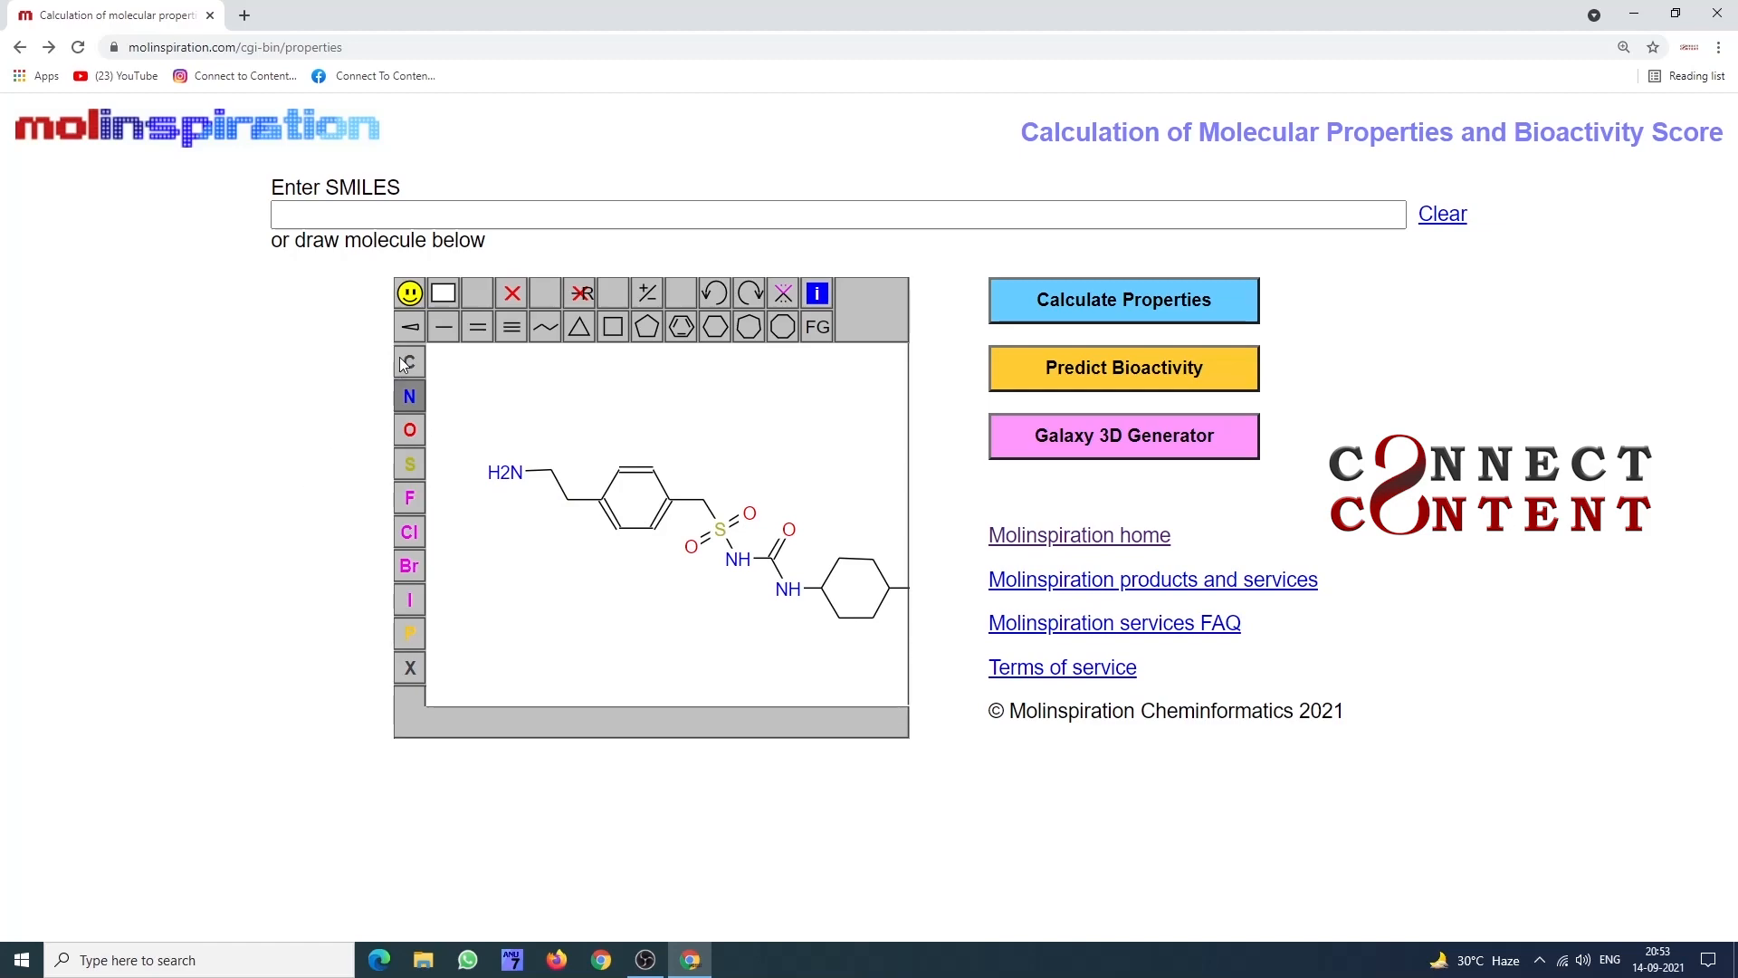
Step: Try to bond a carbon to the terminal NH2 nitrogen, undoing each attempt
{"action": "left_click", "coordinate": [447, 324]}
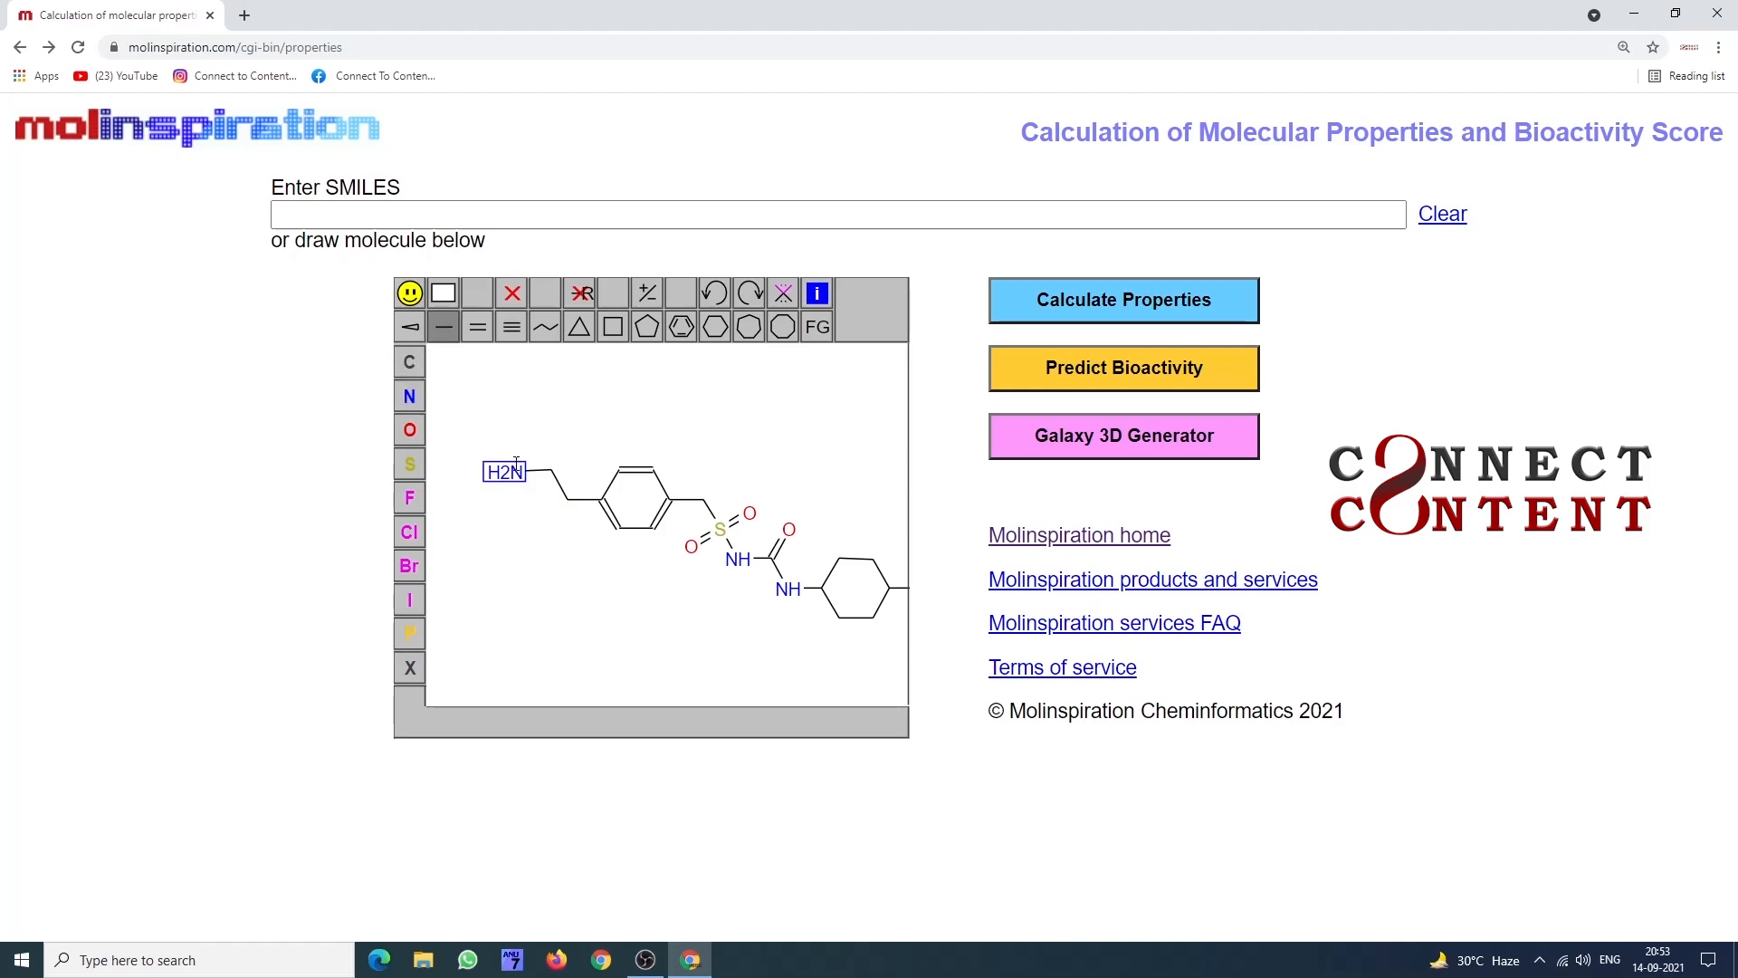
{"action": "left_click", "coordinate": [504, 472]}
{"action": "left_click", "coordinate": [713, 292]}
{"action": "left_click", "coordinate": [505, 472]}
{"action": "left_click_drag", "start_coordinate": [484, 472], "coordinate": [489, 452]}
{"action": "left_click", "coordinate": [496, 460]}
{"action": "key", "text": "ctrl+z"}
{"action": "left_click", "coordinate": [715, 293]}
{"action": "left_click", "coordinate": [514, 472]}
{"action": "left_click", "coordinate": [712, 297]}
Step: Bond a carbon to the terminal amine nitrogen and turn it into a carbonyl with a double-bonded oxygen and a methyl branch
{"action": "left_click", "coordinate": [510, 471]}
{"action": "left_click_drag", "start_coordinate": [510, 469], "coordinate": [493, 477]}
{"action": "left_click", "coordinate": [412, 364]}
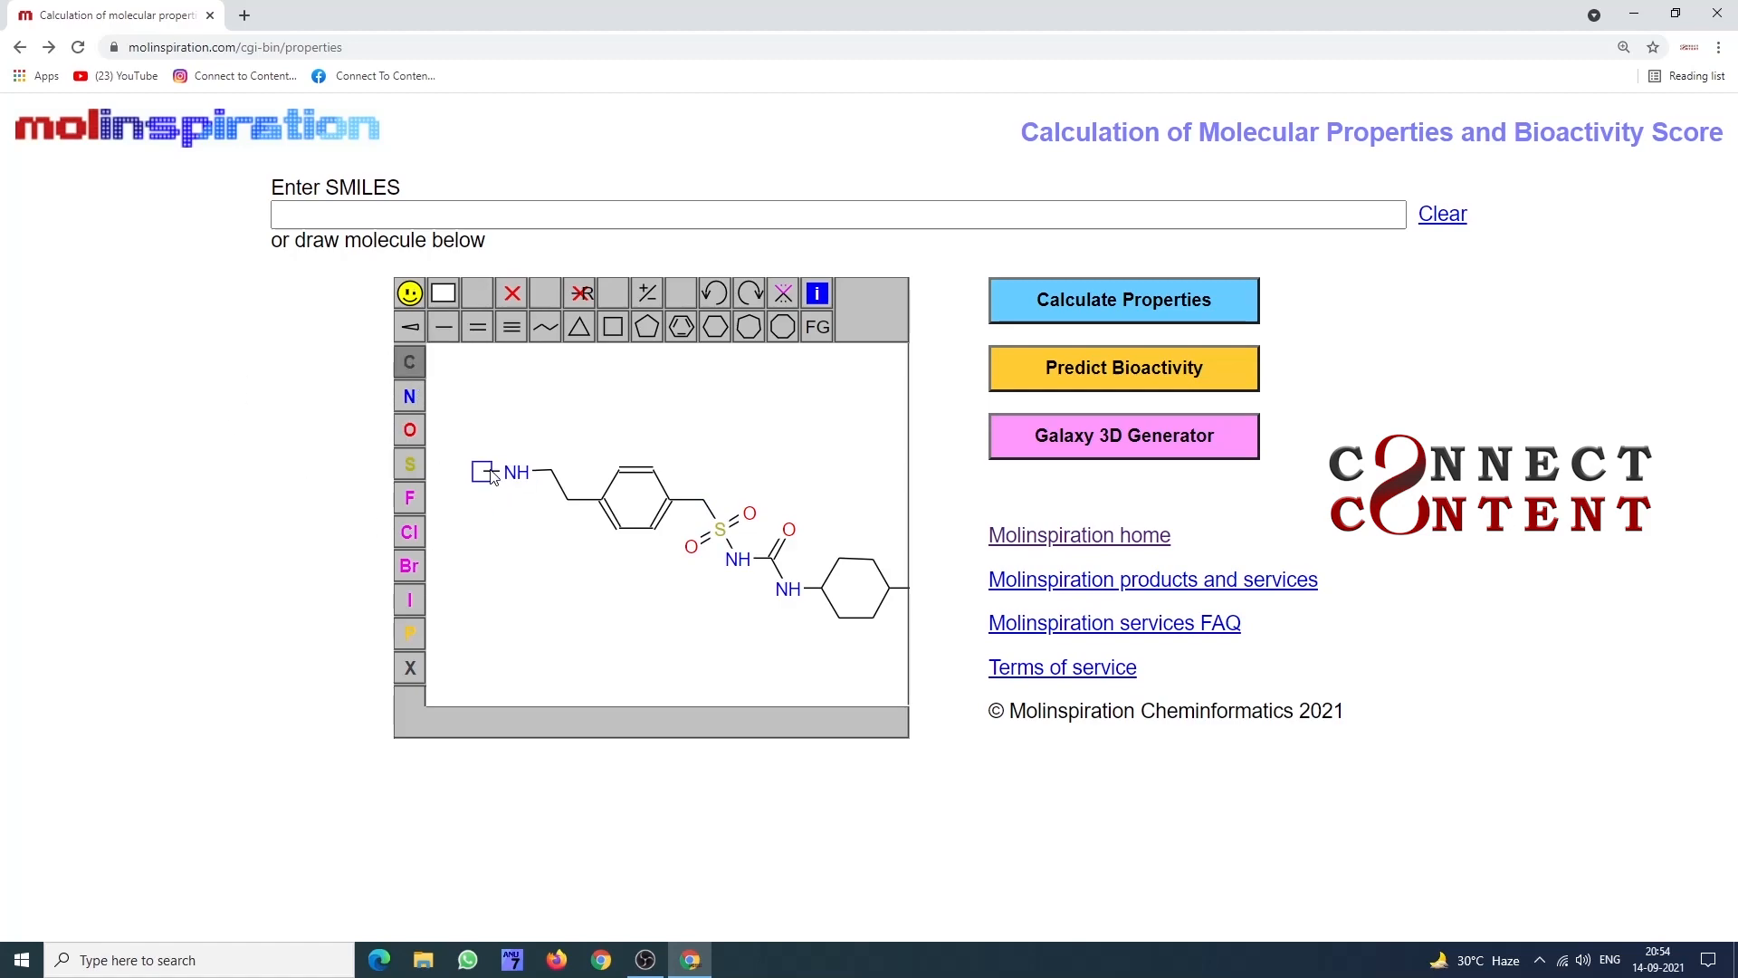
{"action": "left_click", "coordinate": [443, 324]}
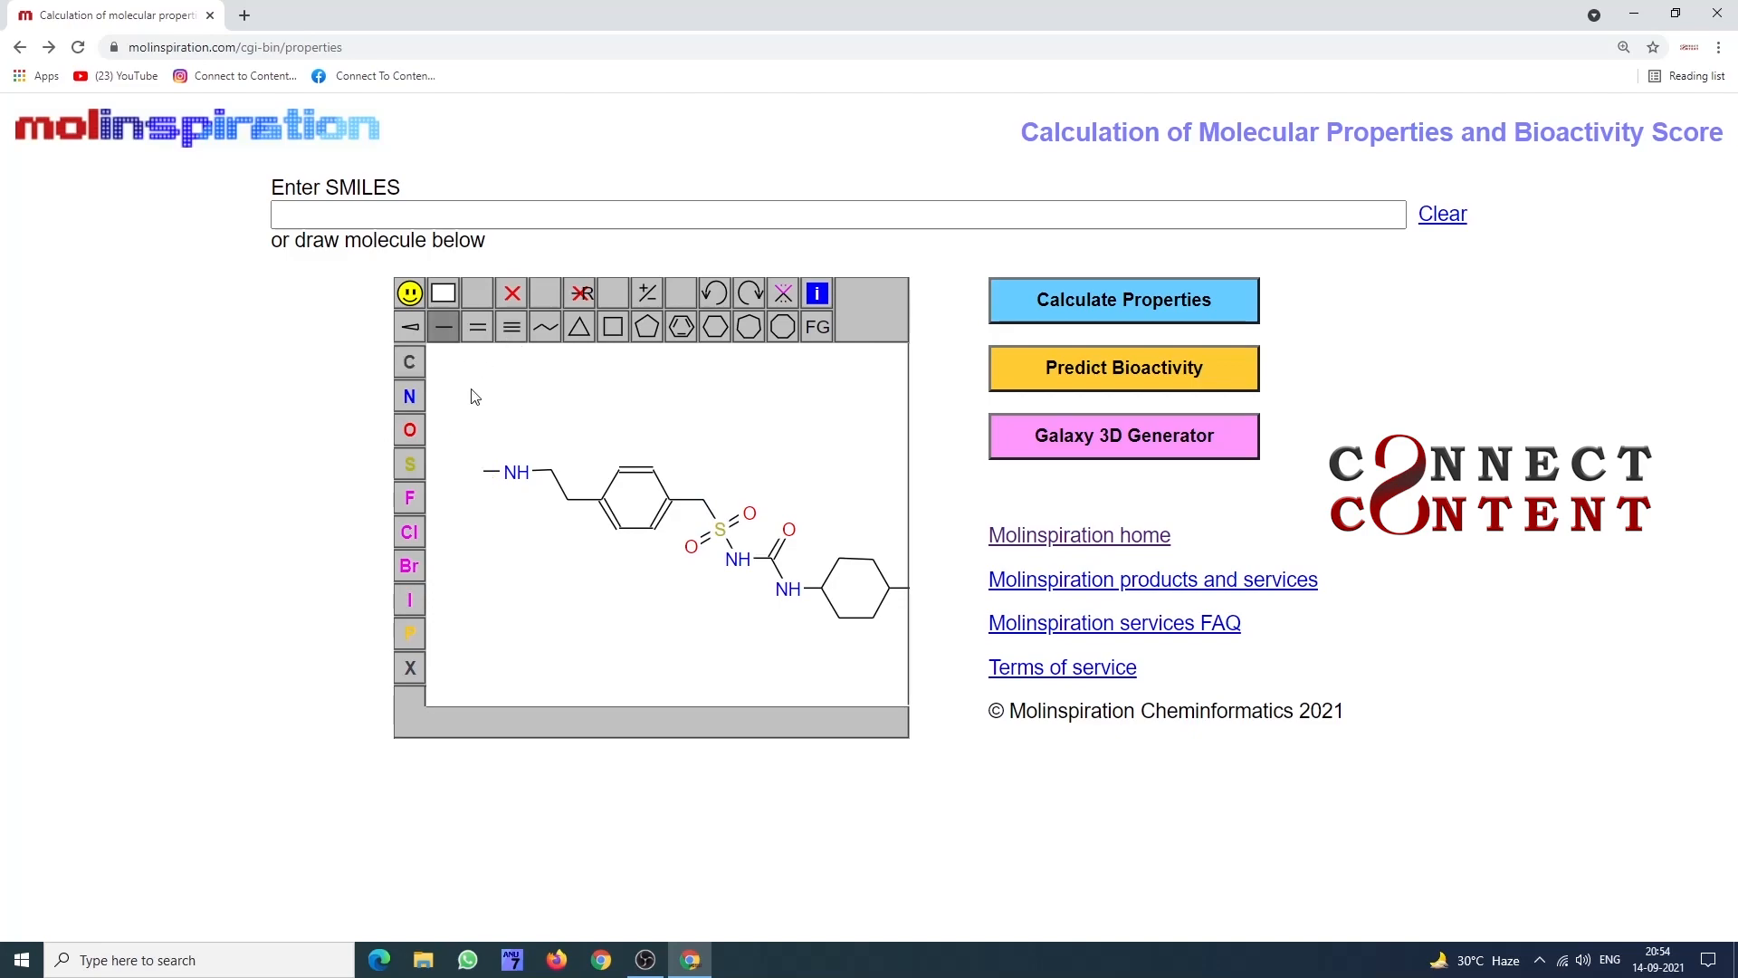
{"action": "left_click", "coordinate": [482, 472]}
{"action": "left_click", "coordinate": [481, 472]}
{"action": "left_click", "coordinate": [473, 457]}
{"action": "left_click", "coordinate": [416, 429]}
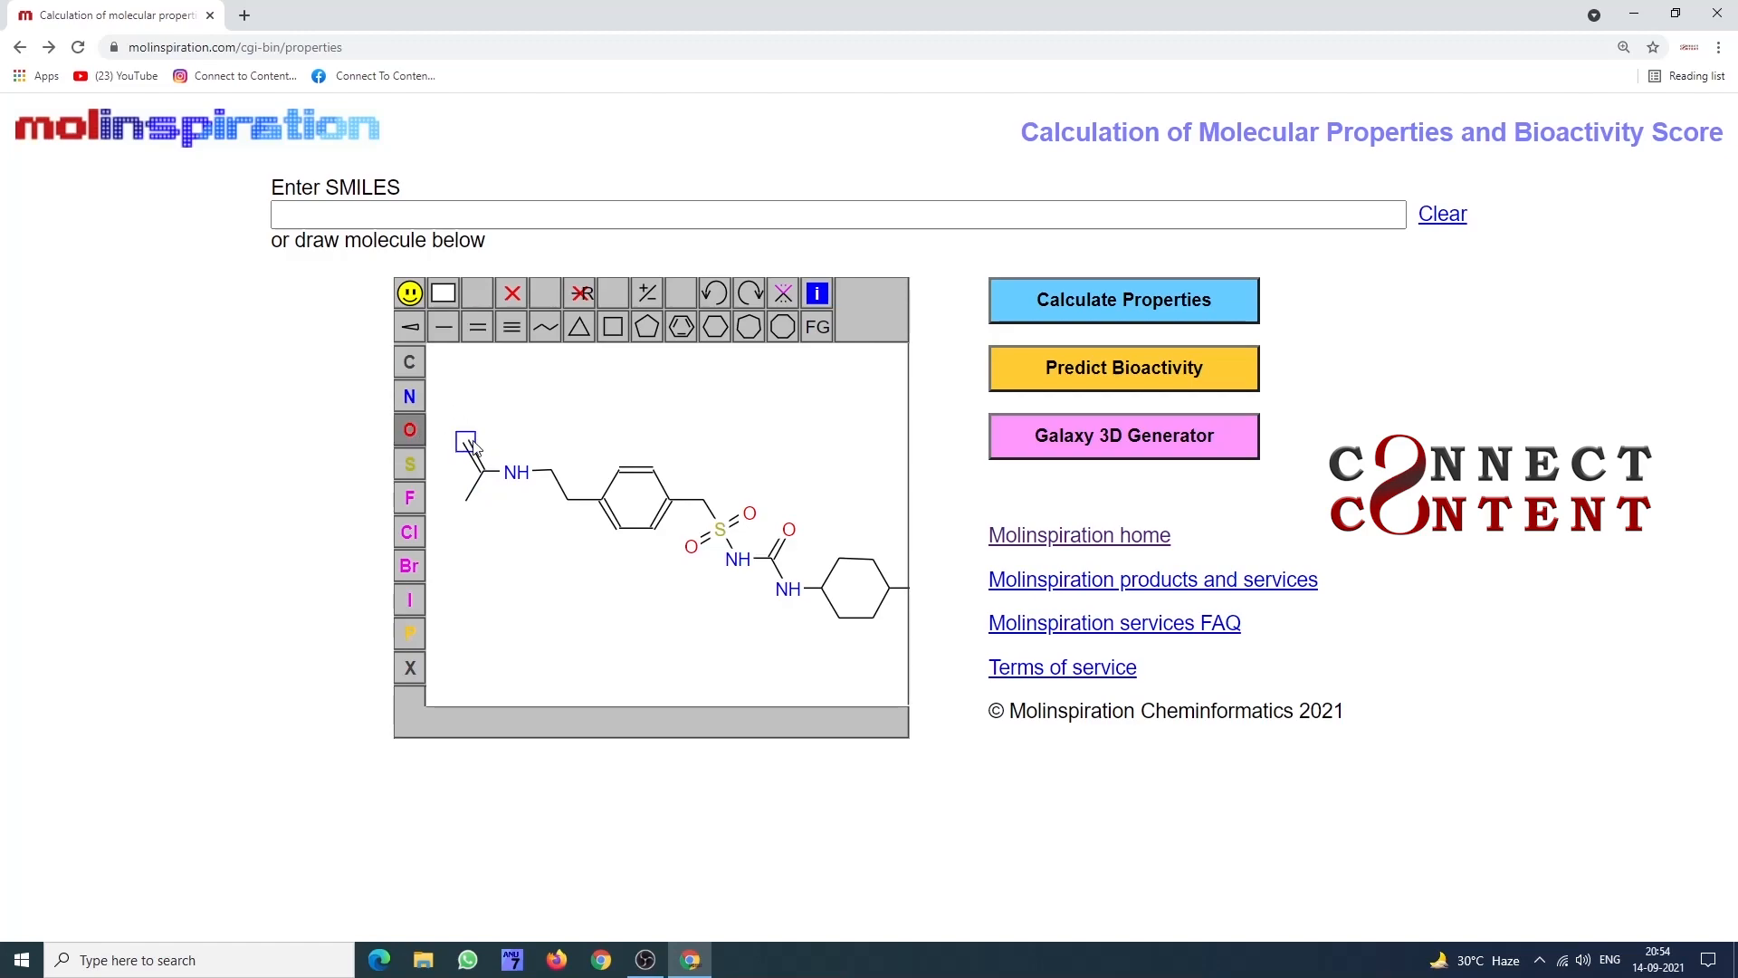
{"action": "left_click", "coordinate": [466, 442]}
Step: Attach a five-membered ring at the amide's methyl carbon and change the attachment atom to nitrogen
{"action": "left_click", "coordinate": [645, 328]}
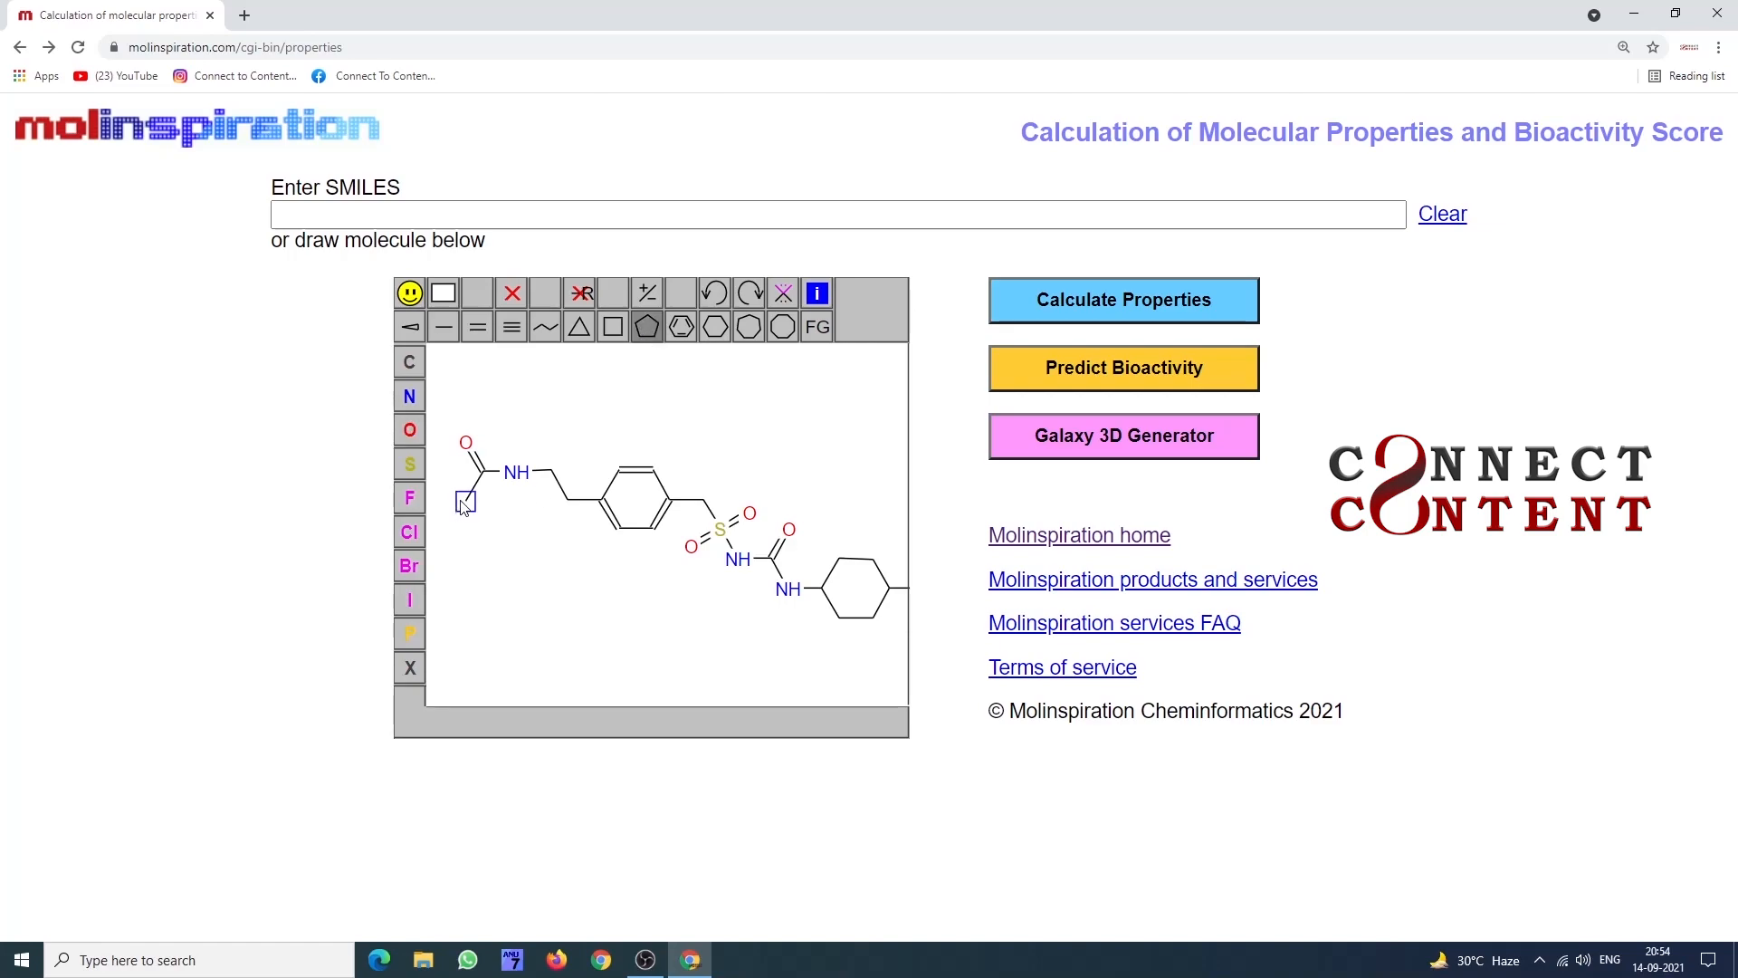
{"action": "left_click", "coordinate": [463, 503]}
{"action": "left_click", "coordinate": [411, 398]}
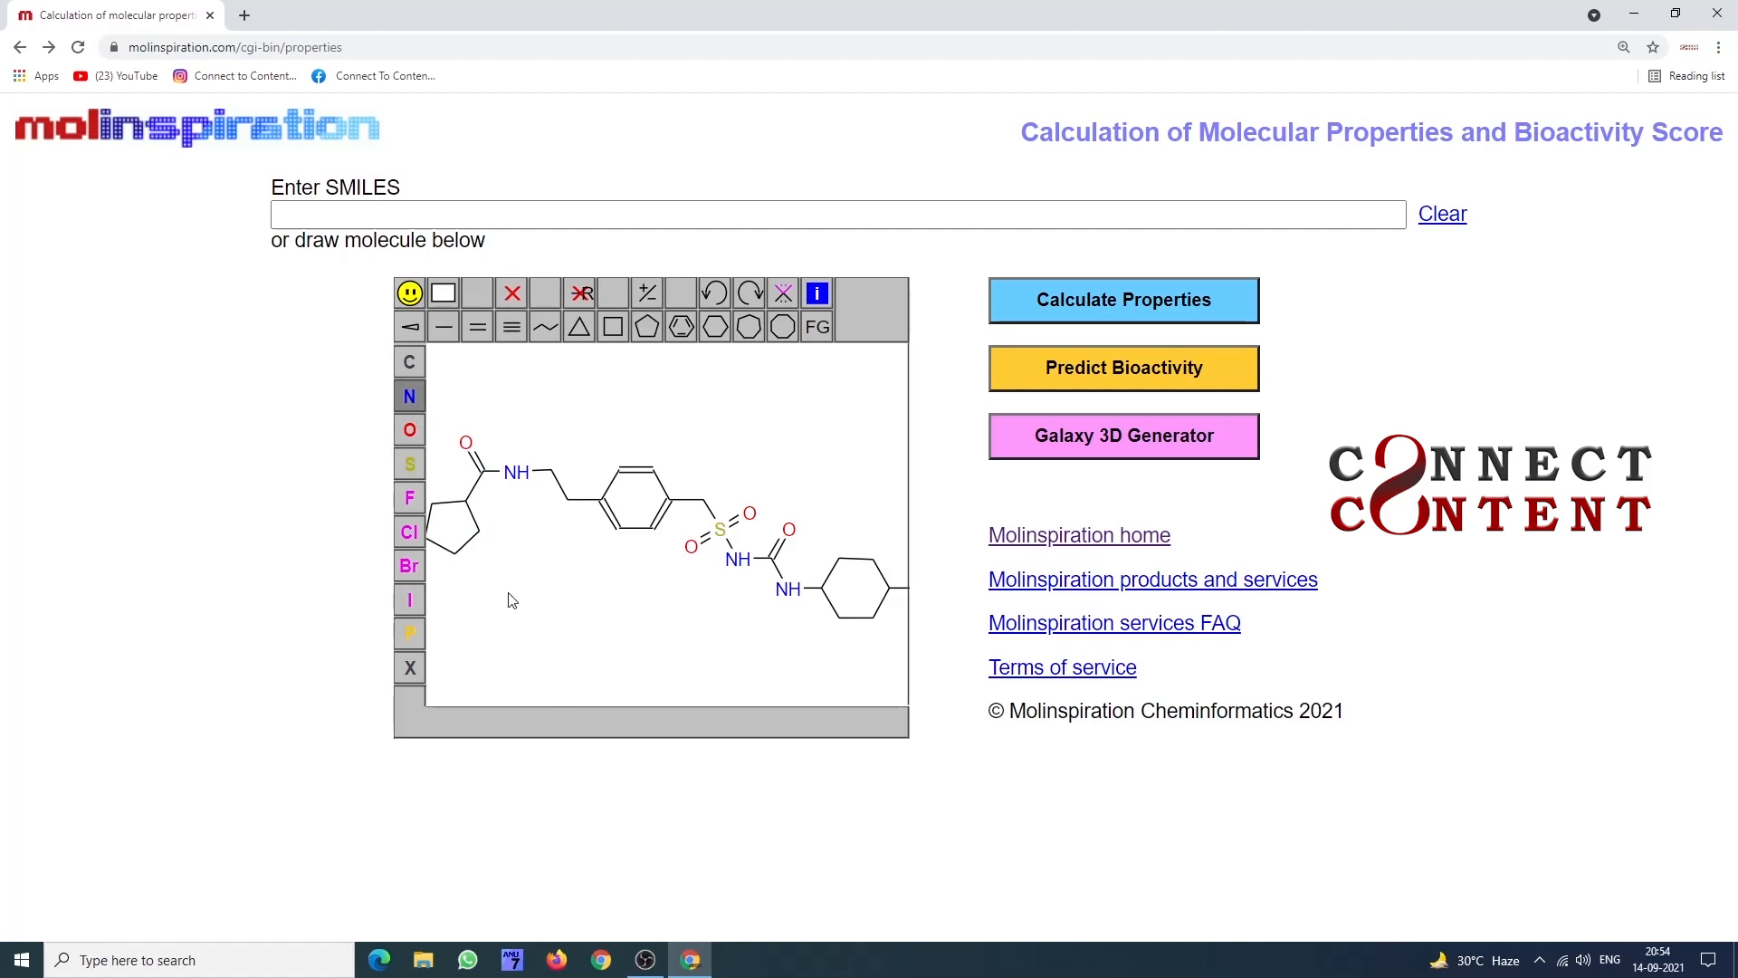
{"action": "left_click", "coordinate": [464, 503]}
Step: Make the ring bond opposite the pyrrolidine nitrogen a double bond, and shift the molecule away from the canvas edge
{"action": "left_click", "coordinate": [446, 329]}
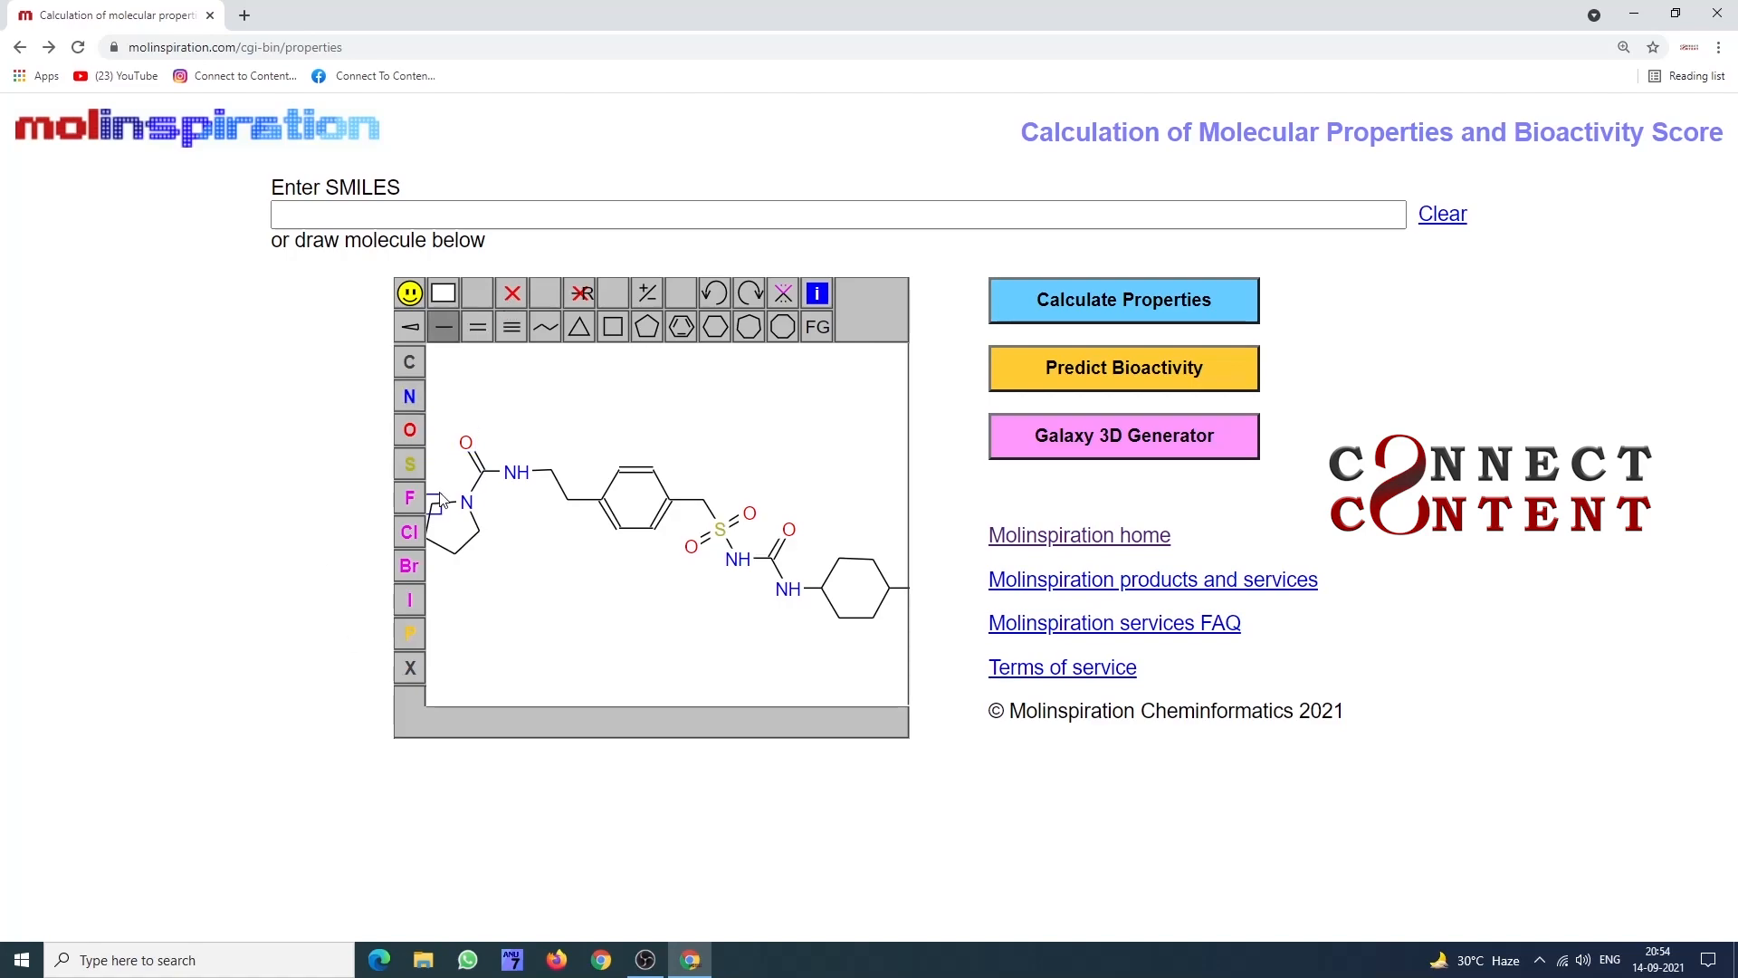
{"action": "left_click", "coordinate": [445, 548]}
{"action": "key", "text": "plus"}
{"action": "key", "text": "ctrl+z"}
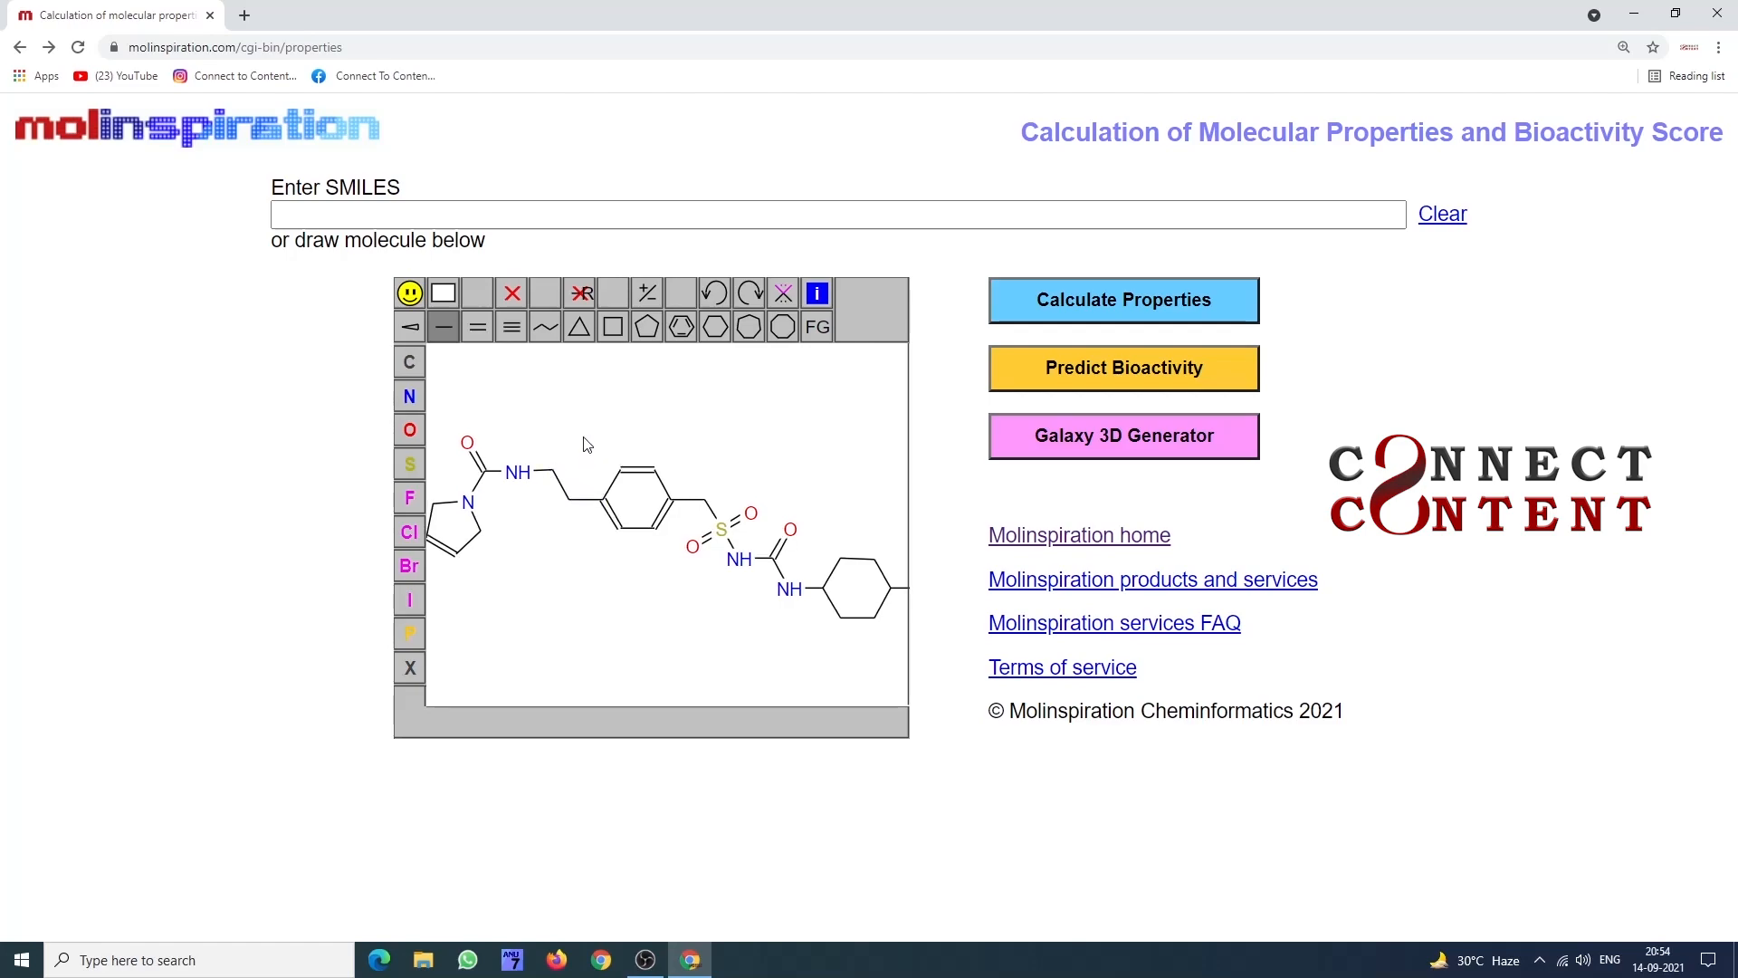
{"action": "left_click_drag", "start_coordinate": [585, 442], "coordinate": [619, 445]}
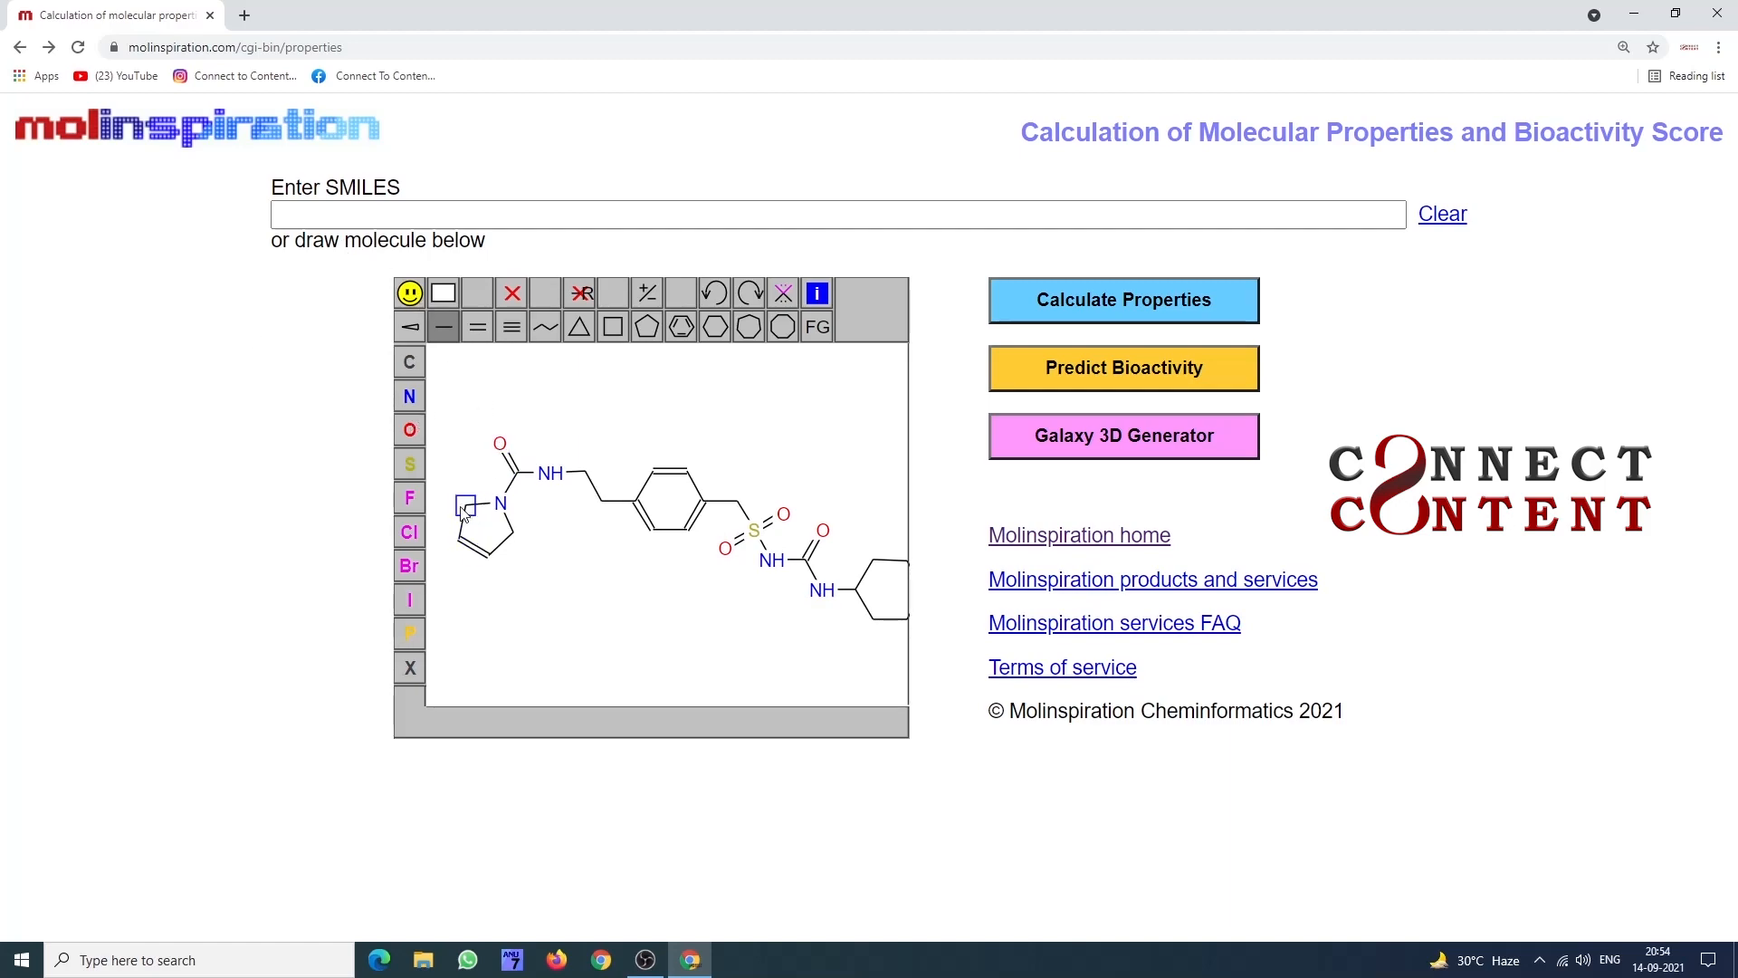
Step: Add a methyl to each double-bond carbon of the five-membered ring and a double-bonded oxygen to the carbon beside its nitrogen
{"action": "left_click", "coordinate": [458, 544]}
{"action": "left_click", "coordinate": [484, 570]}
{"action": "left_click", "coordinate": [528, 543]}
{"action": "key", "text": "o"}
{"action": "left_click", "coordinate": [544, 541]}
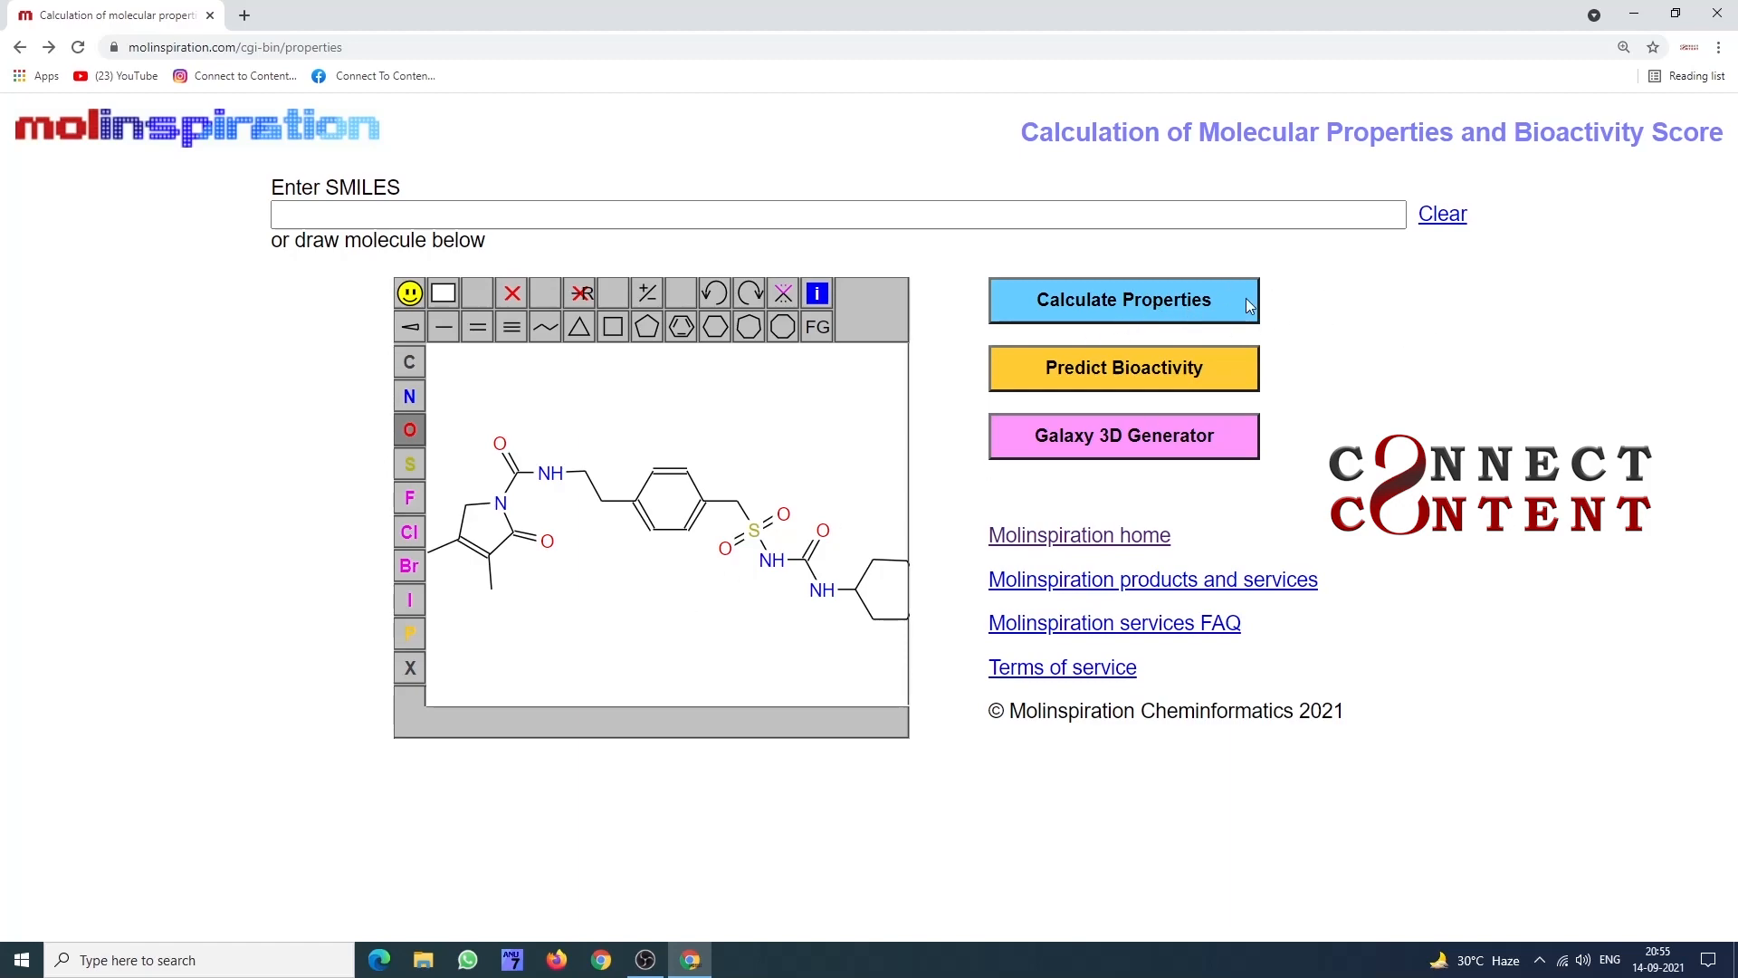
Step: Calculate the drawn molecule's properties and examine its MW and nOHNH values
{"action": "left_click", "coordinate": [1143, 301]}
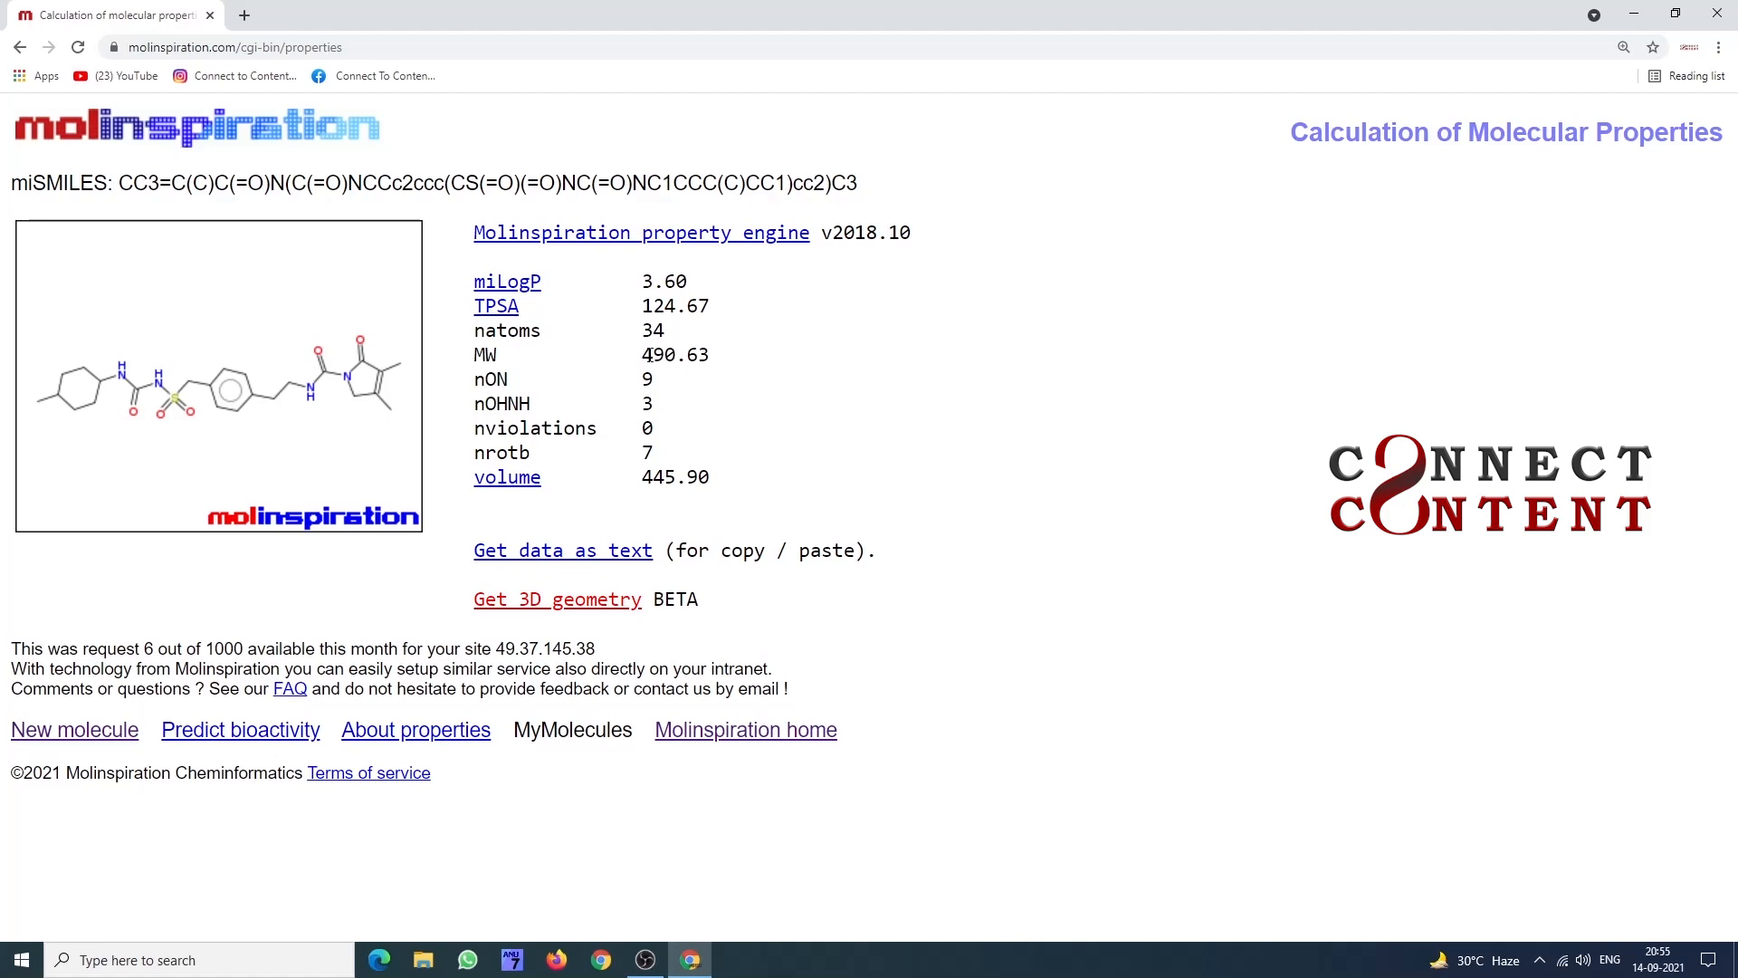
{"action": "left_click_drag", "start_coordinate": [649, 355], "coordinate": [710, 357]}
{"action": "left_click", "coordinate": [771, 416]}
{"action": "left_click_drag", "start_coordinate": [645, 355], "coordinate": [715, 360]}
{"action": "left_click", "coordinate": [763, 394]}
{"action": "double_click", "coordinate": [649, 407]}
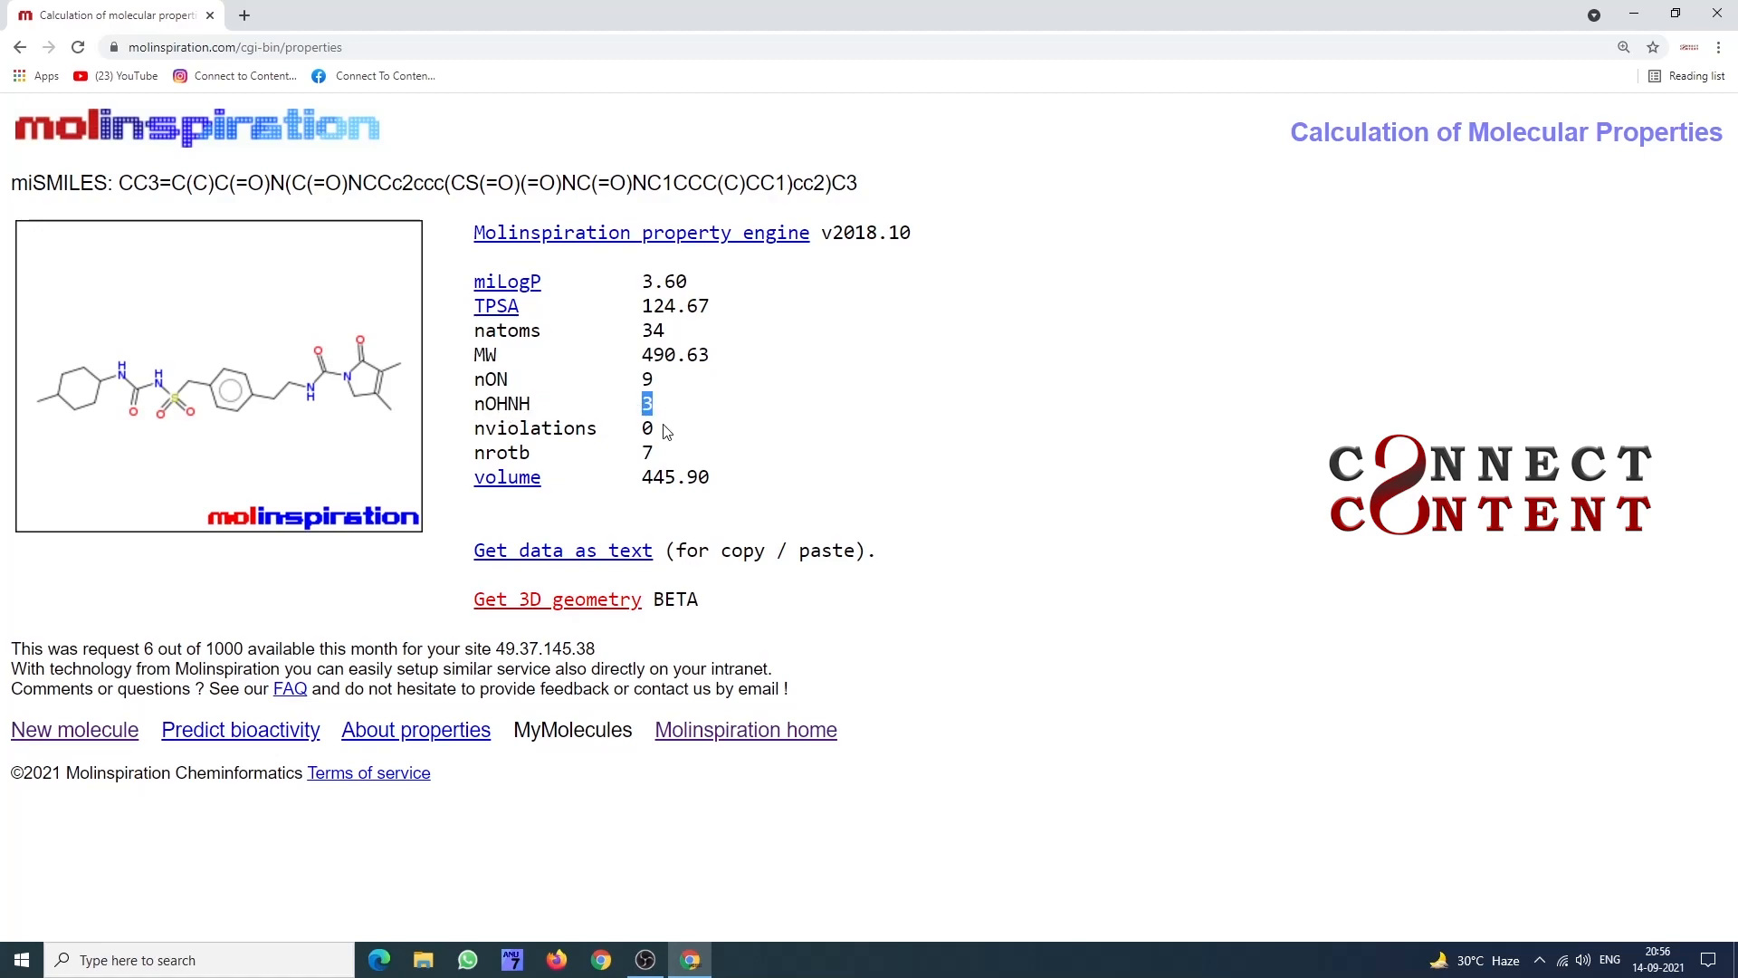
Step: Examine the molecule's nON, miLogP, nrotb and nviolations values in the calculated properties
{"action": "left_click", "coordinate": [652, 376]}
{"action": "double_click", "coordinate": [648, 378]}
{"action": "left_click", "coordinate": [670, 389]}
{"action": "left_click_drag", "start_coordinate": [644, 281], "coordinate": [693, 288]}
{"action": "left_click", "coordinate": [697, 288]}
{"action": "double_click", "coordinate": [651, 452]}
{"action": "left_click", "coordinate": [645, 453]}
{"action": "left_click_drag", "start_coordinate": [657, 428], "coordinate": [635, 427]}
{"action": "left_click", "coordinate": [681, 441]}
{"action": "double_click", "coordinate": [652, 379]}
{"action": "left_click", "coordinate": [671, 386]}
Step: Generate the molecule's 3D geometry from the calculated properties page
{"action": "left_click", "coordinate": [578, 605]}
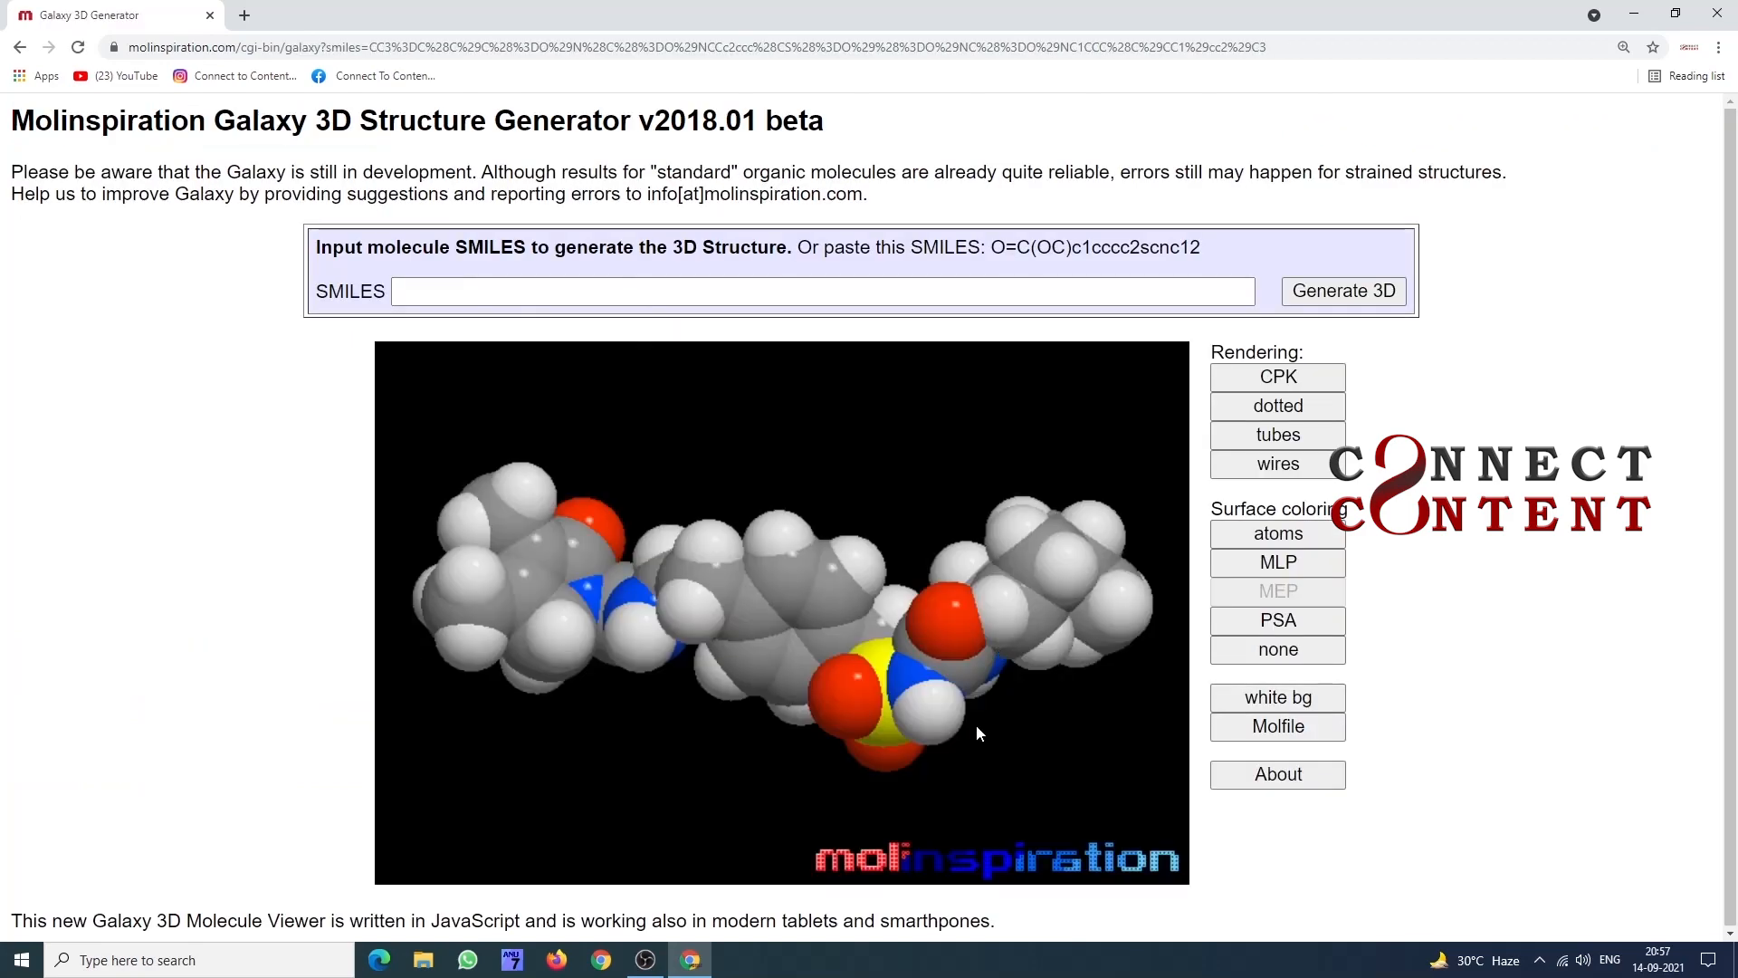
Step: Render the sulfonylurea molecule's 3D structure as tubes and rotate it to inspect it from several angles
{"action": "left_click", "coordinate": [1274, 436]}
{"action": "left_click_drag", "start_coordinate": [1017, 470], "coordinate": [697, 561]}
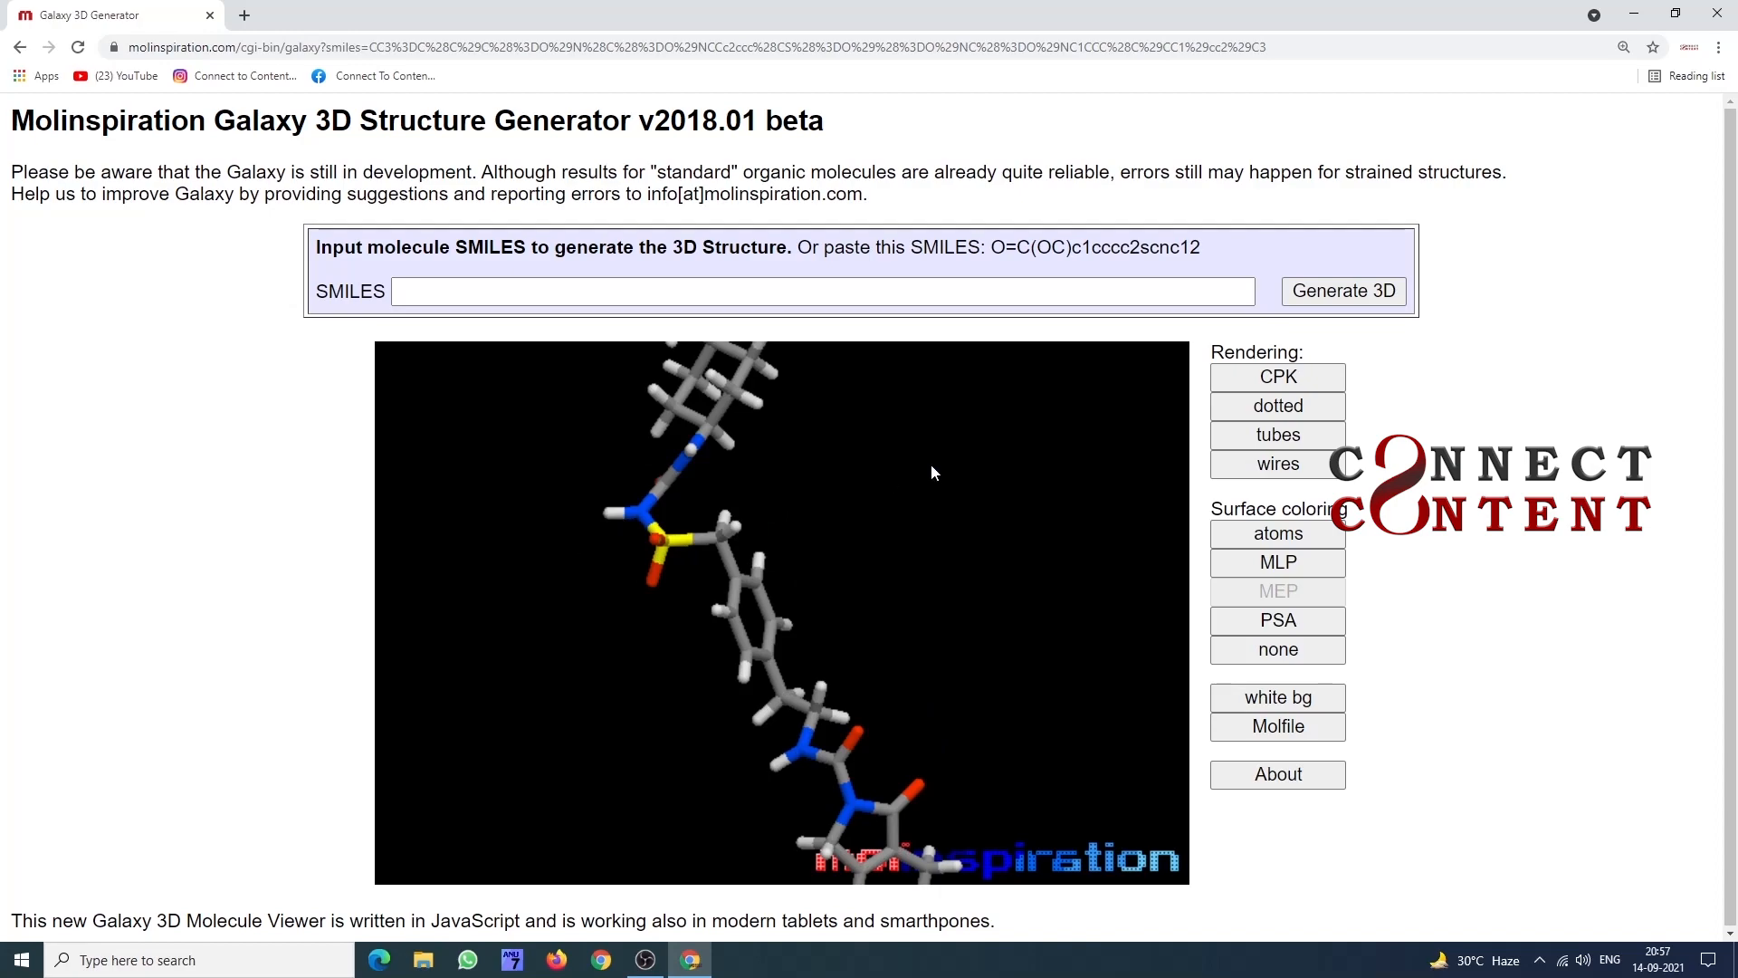
{"action": "left_click_drag", "start_coordinate": [931, 463], "coordinate": [676, 590]}
{"action": "left_click_drag", "start_coordinate": [987, 494], "coordinate": [768, 467]}
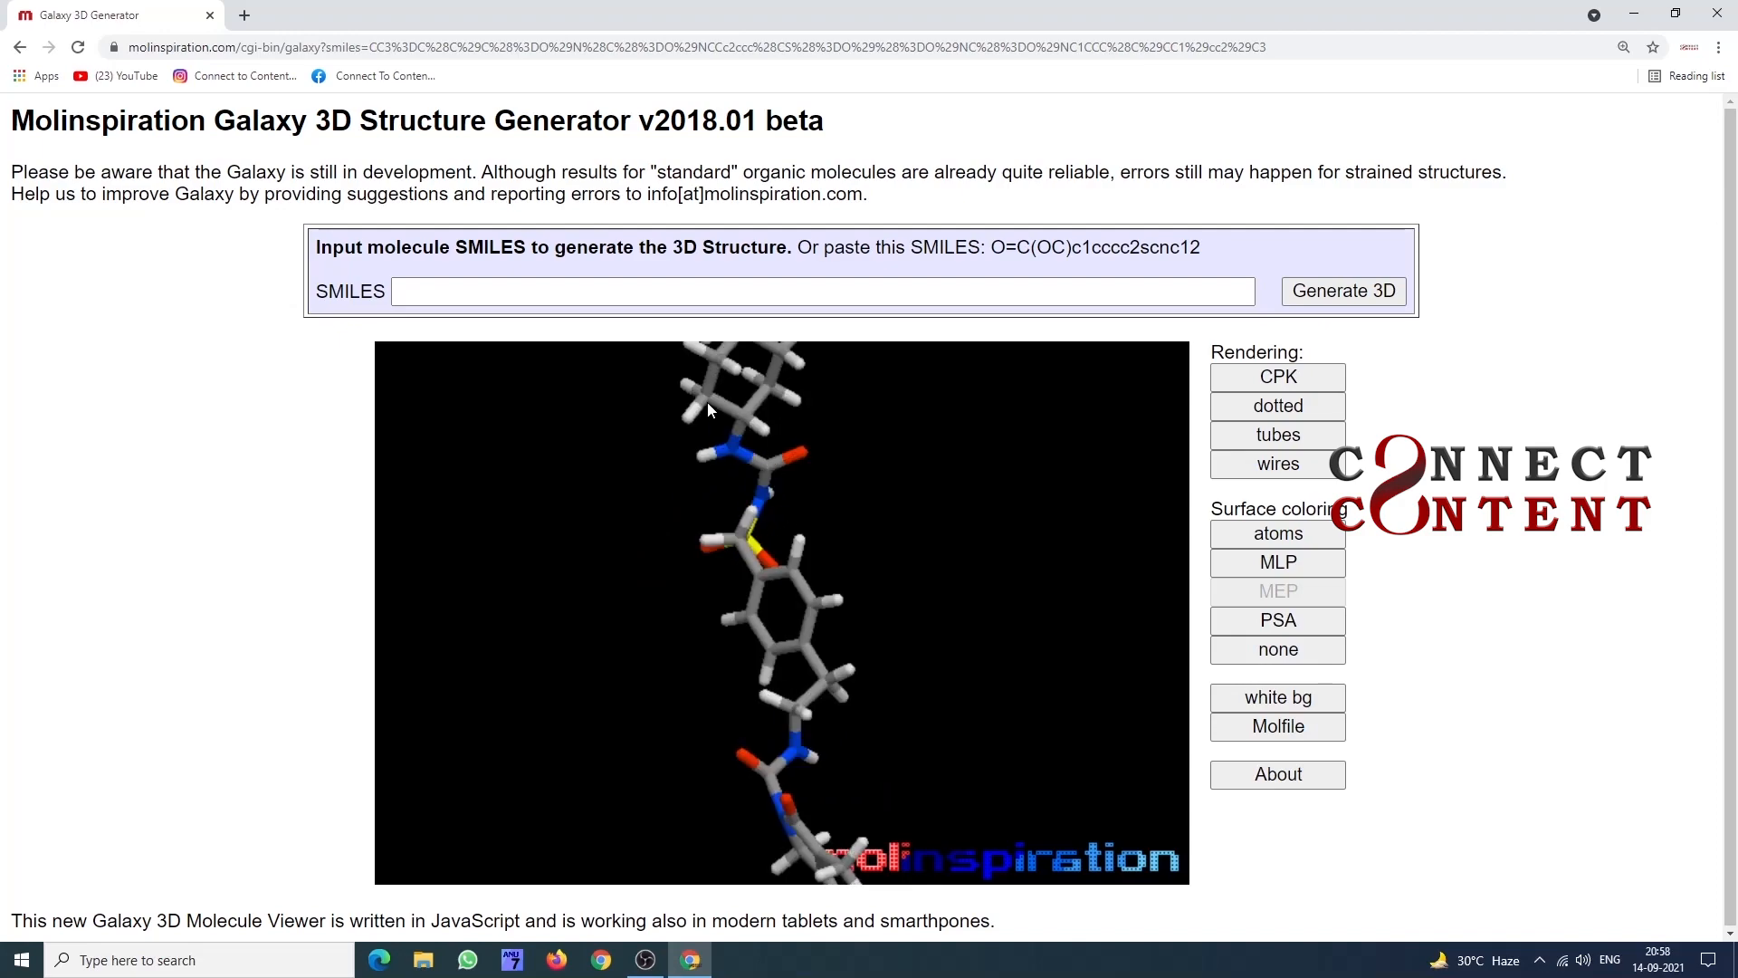
{"action": "mouse_move", "coordinate": [986, 505]}
{"action": "left_mouse_down"}
{"action": "mouse_move", "coordinate": [674, 544]}
{"action": "mouse_move", "coordinate": [515, 356]}
{"action": "mouse_move", "coordinate": [996, 731]}
{"action": "mouse_move", "coordinate": [871, 569]}
{"action": "mouse_move", "coordinate": [1012, 493]}
{"action": "left_mouse_up"}
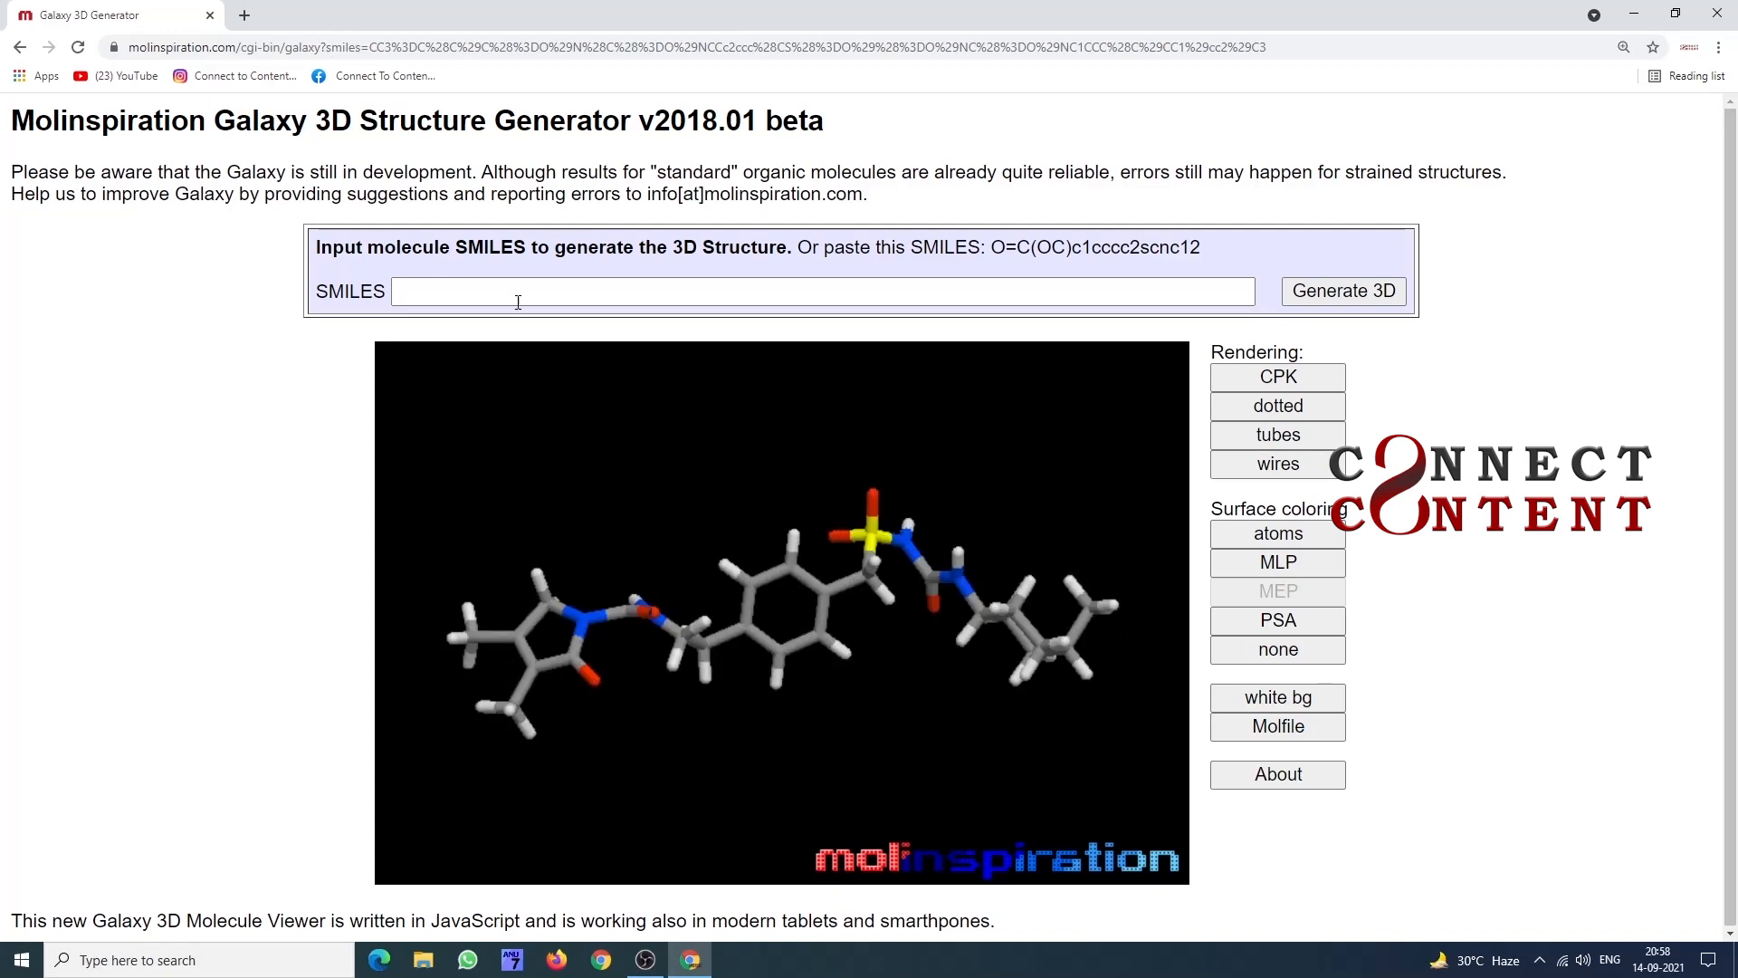
Step: Return to the calculated properties page and copy the molecule's full miSMILES string
{"action": "left_click", "coordinate": [19, 47]}
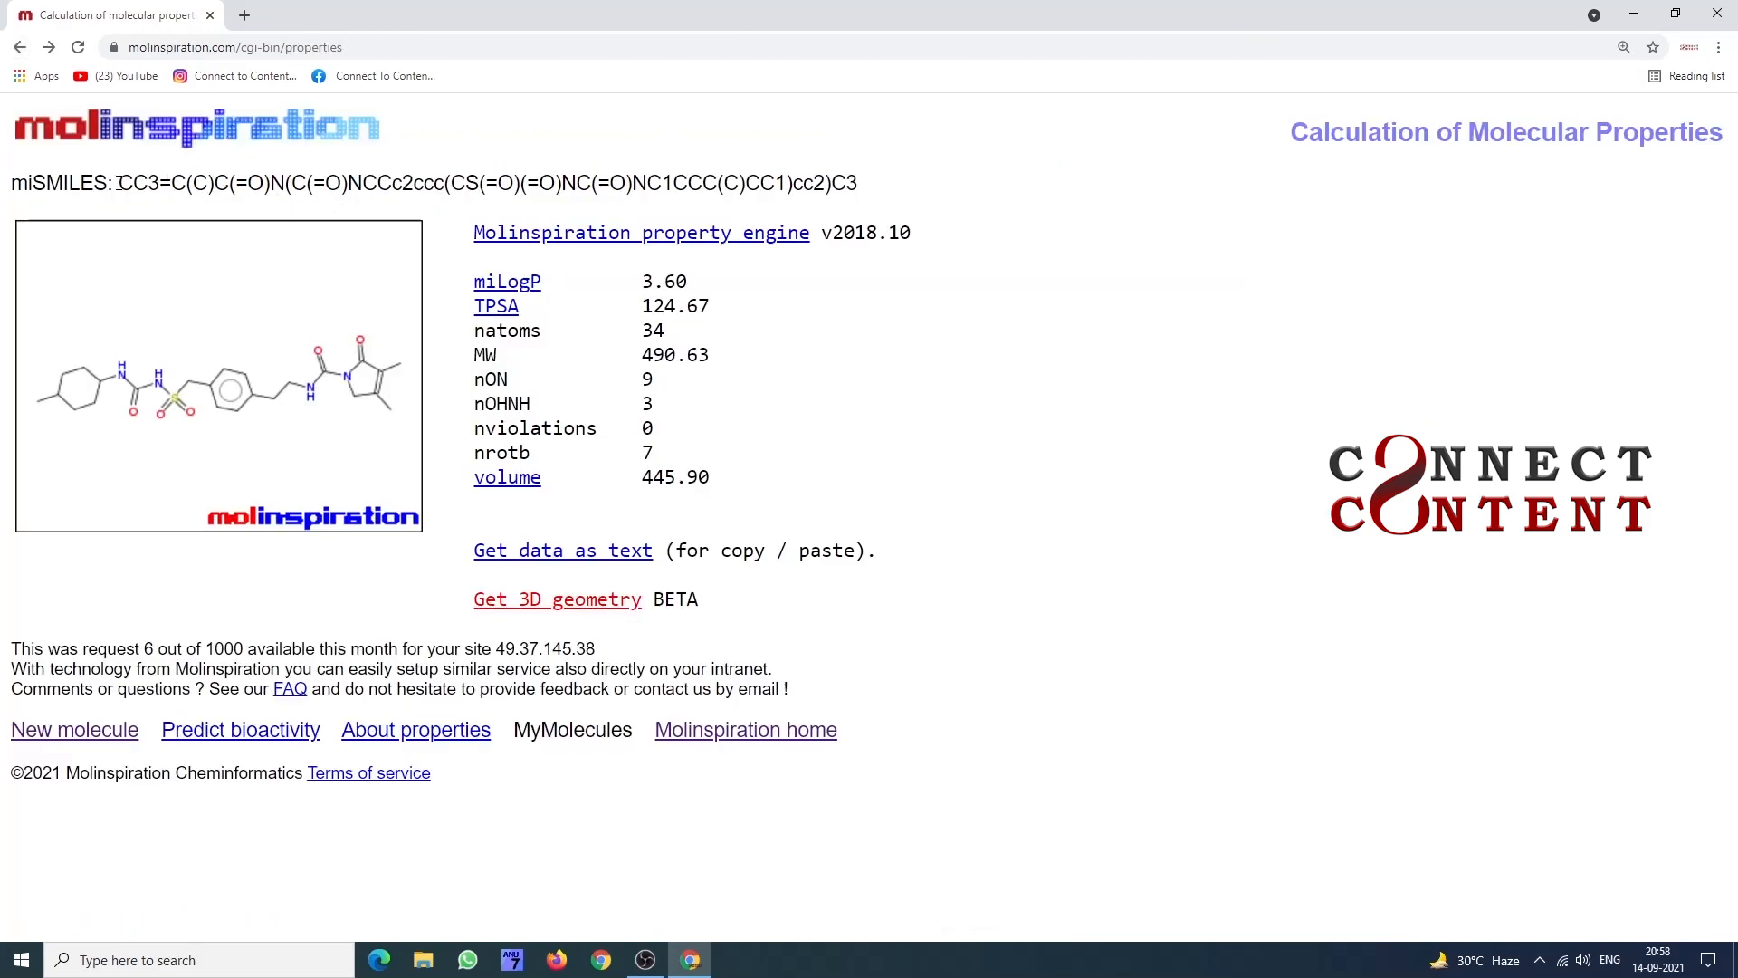
{"action": "left_click_drag", "start_coordinate": [117, 183], "coordinate": [888, 163]}
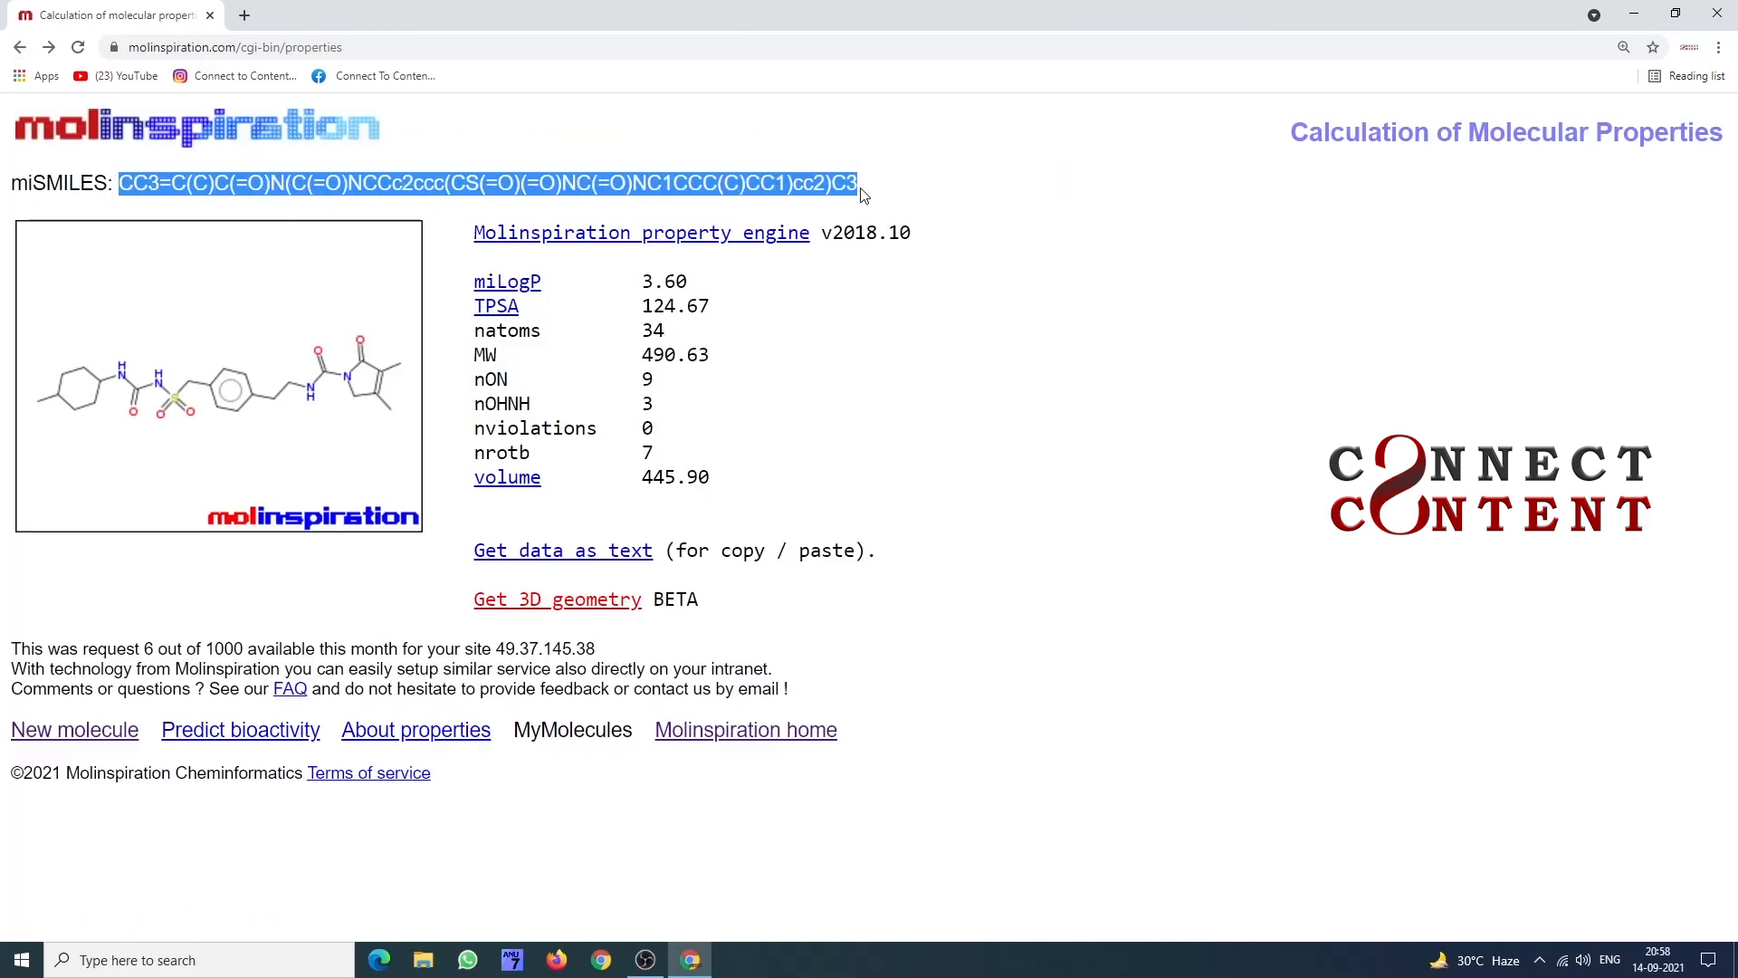
{"action": "right_click", "coordinate": [834, 181]}
{"action": "left_click", "coordinate": [869, 193]}
{"action": "right_click", "coordinate": [812, 183]}
{"action": "left_click", "coordinate": [845, 196]}
Step: Go back to the molecule editor and clear the drawn structure from the canvas
{"action": "left_click", "coordinate": [20, 48]}
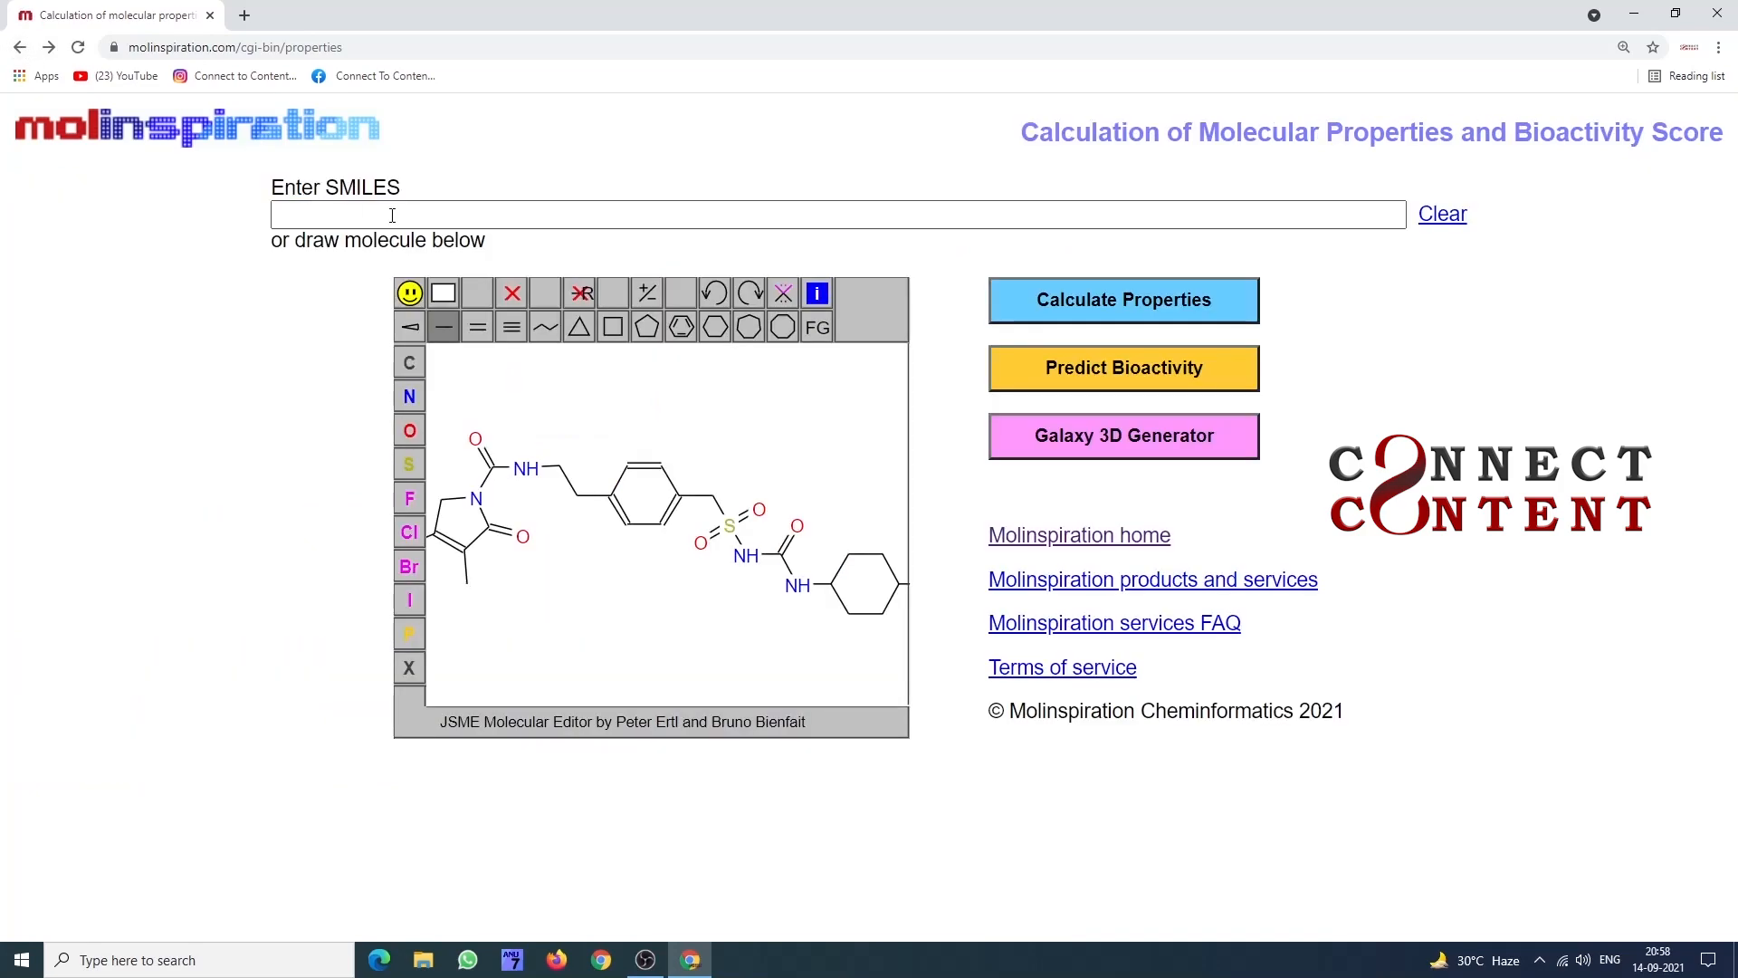
{"action": "left_click", "coordinate": [506, 210]}
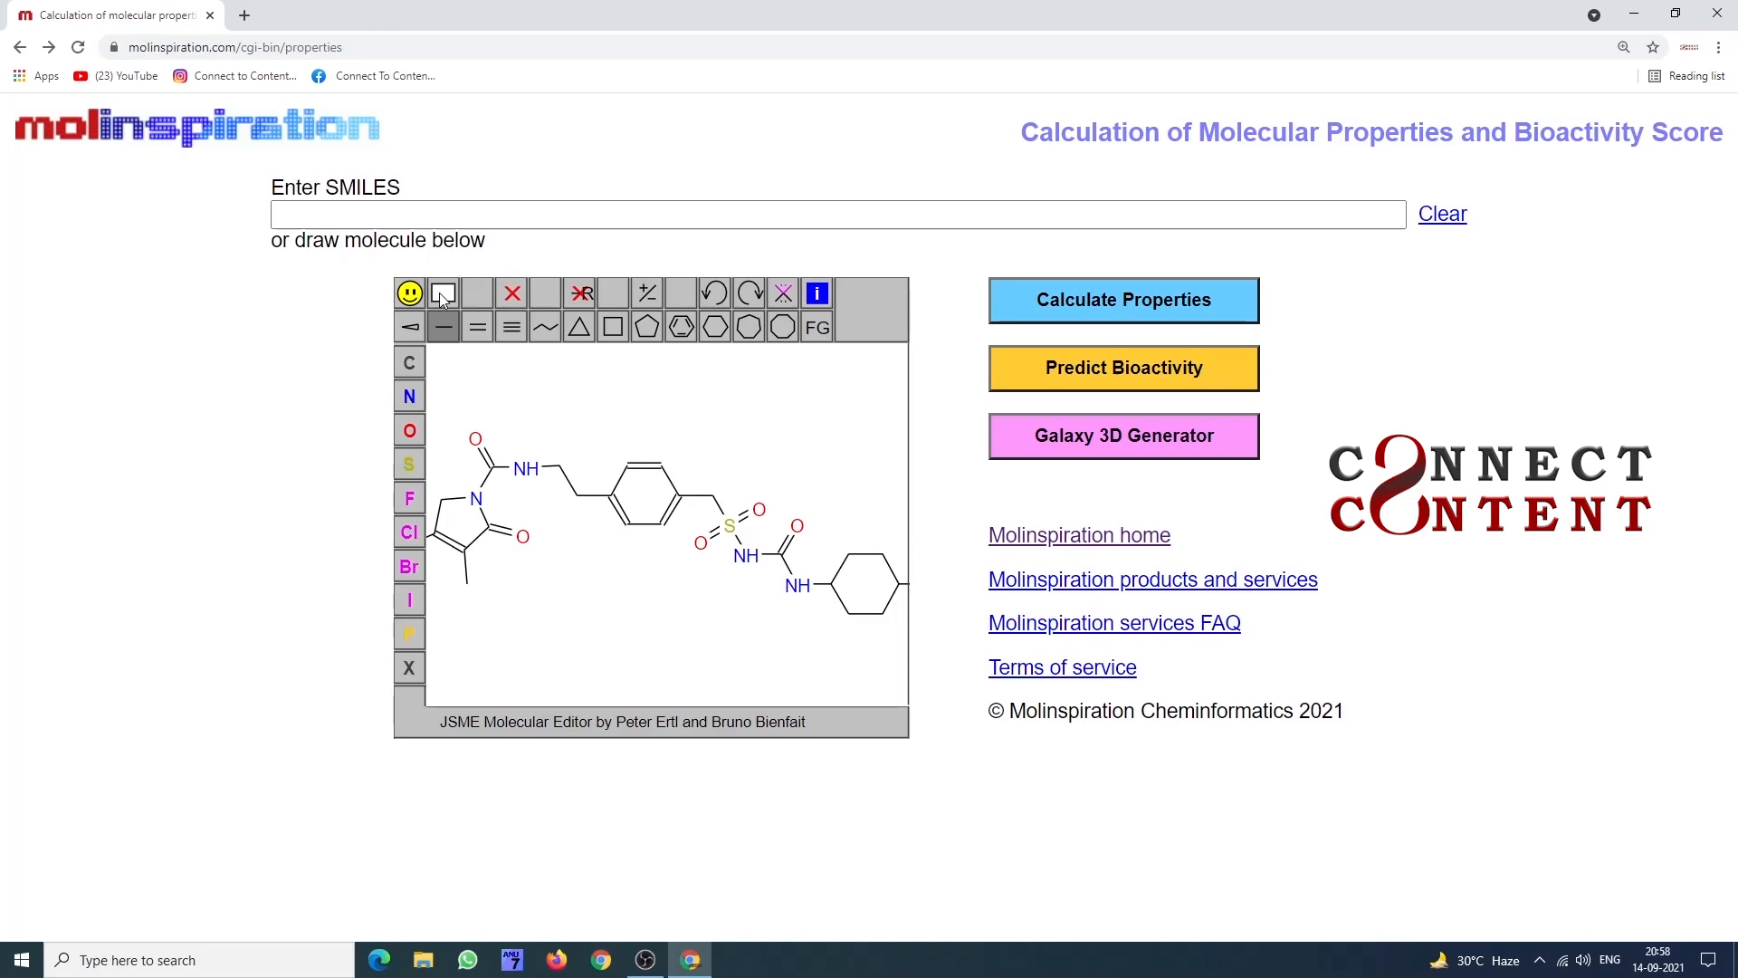
{"action": "left_click", "coordinate": [442, 295]}
Step: Paste the copied SMILES CC3=C(C)C(=O)N(C(=O)NCCc2ccc(CS(=O)(=O)NC(=O)NC1CCC(C)CC1)cc2)C3 as the input molecule, calculate its properties, and return to the editor
{"action": "left_click", "coordinate": [433, 221]}
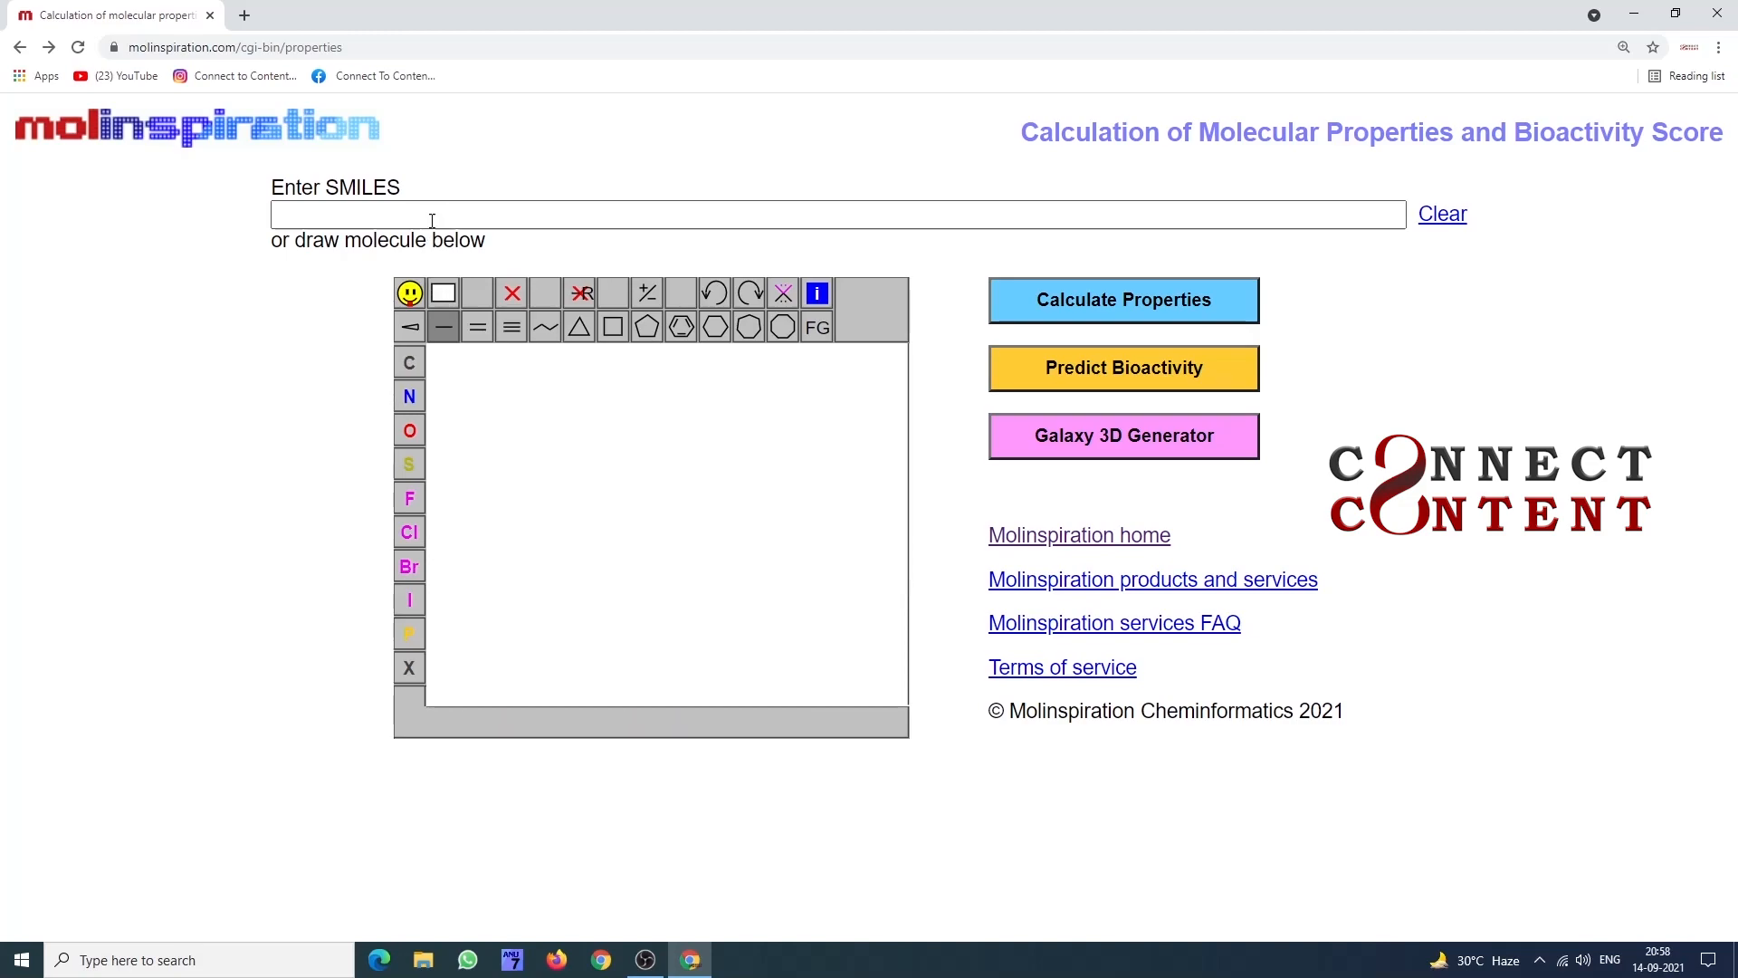
{"action": "right_click", "coordinate": [426, 216]}
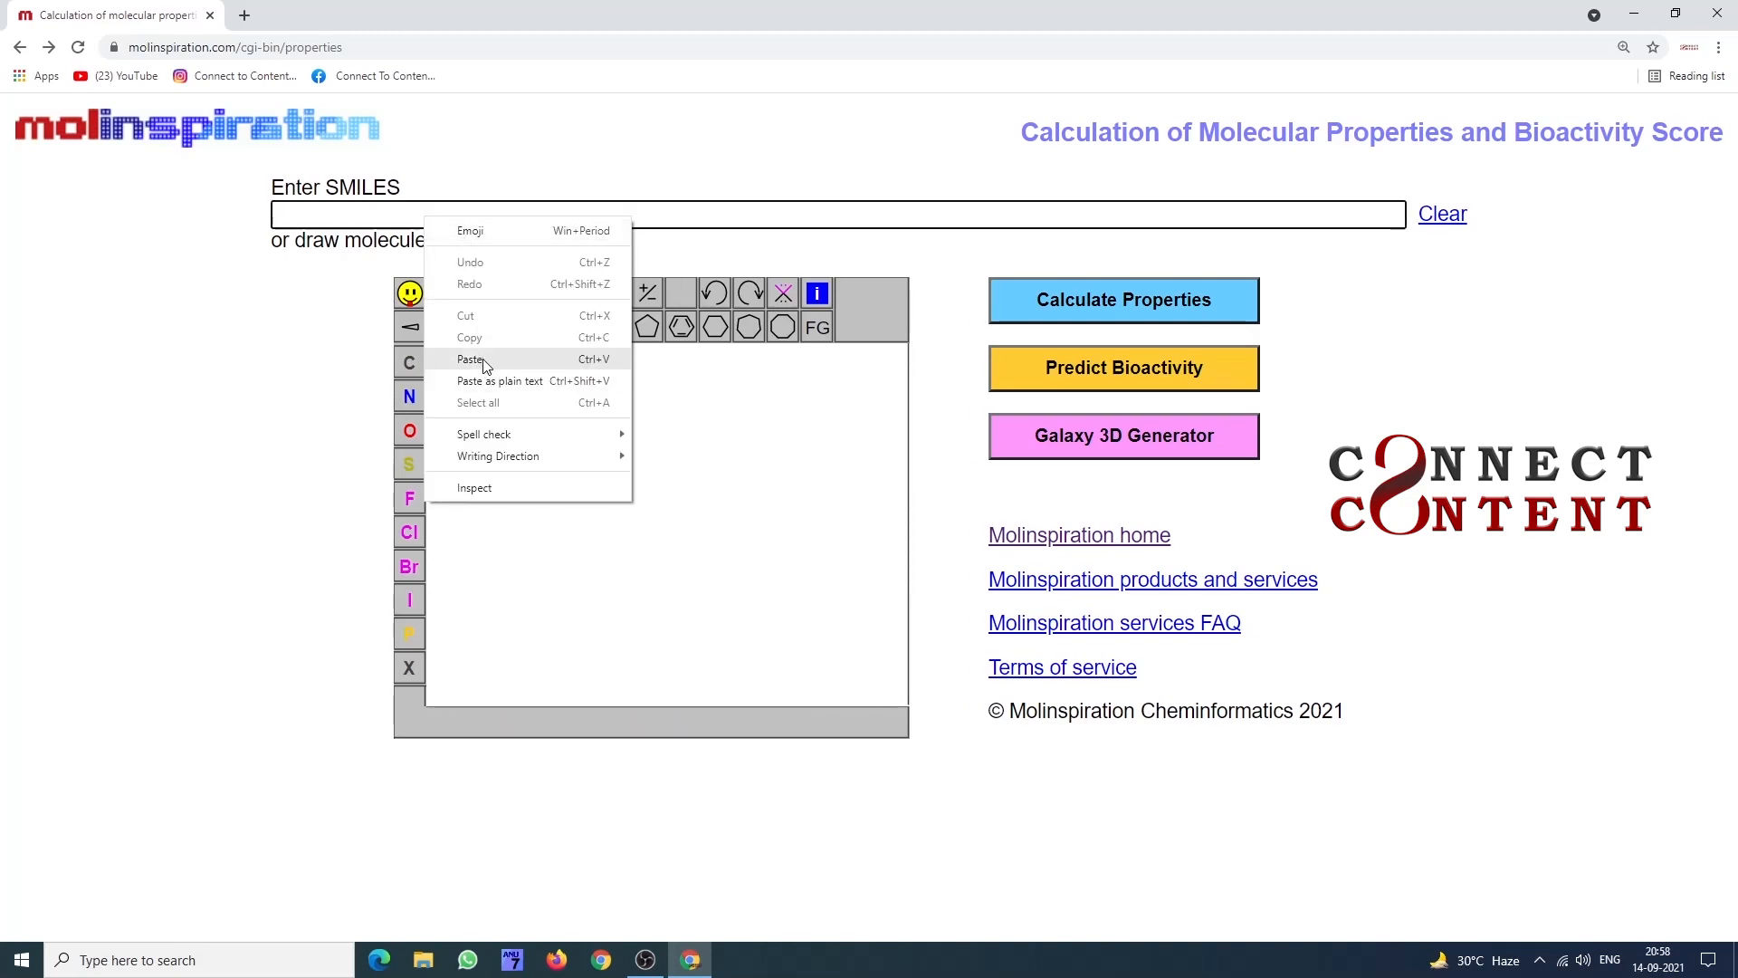
{"action": "left_click", "coordinate": [471, 360]}
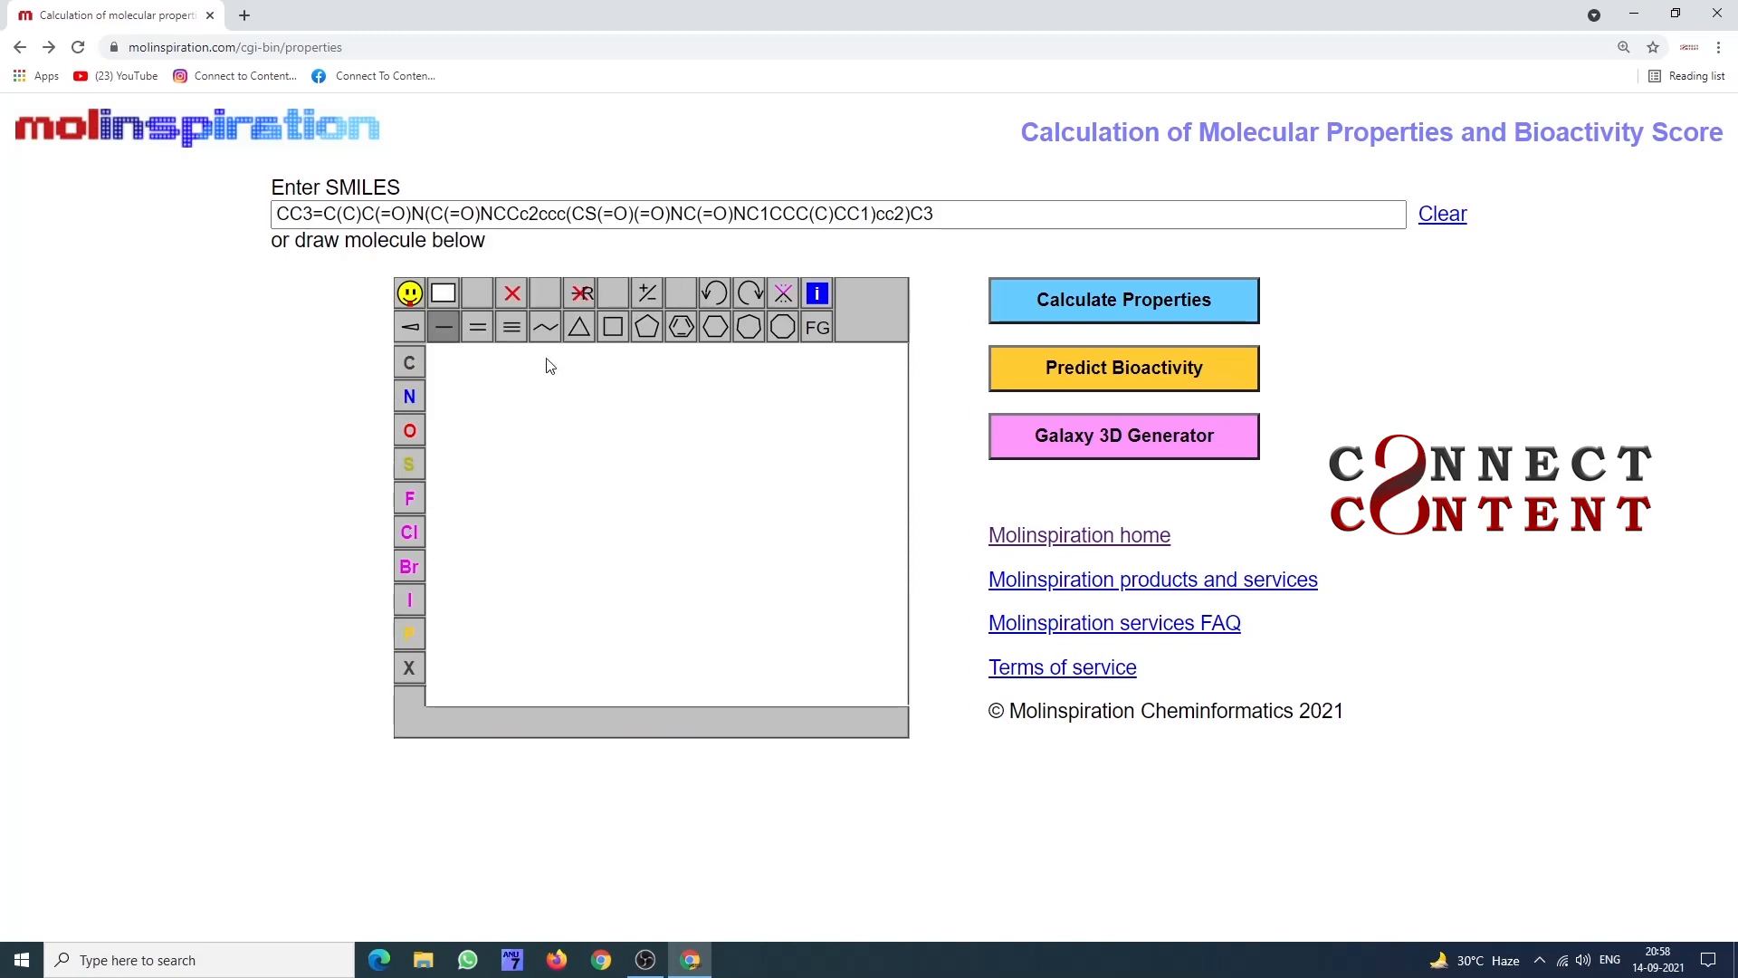
{"action": "left_click", "coordinate": [1198, 317]}
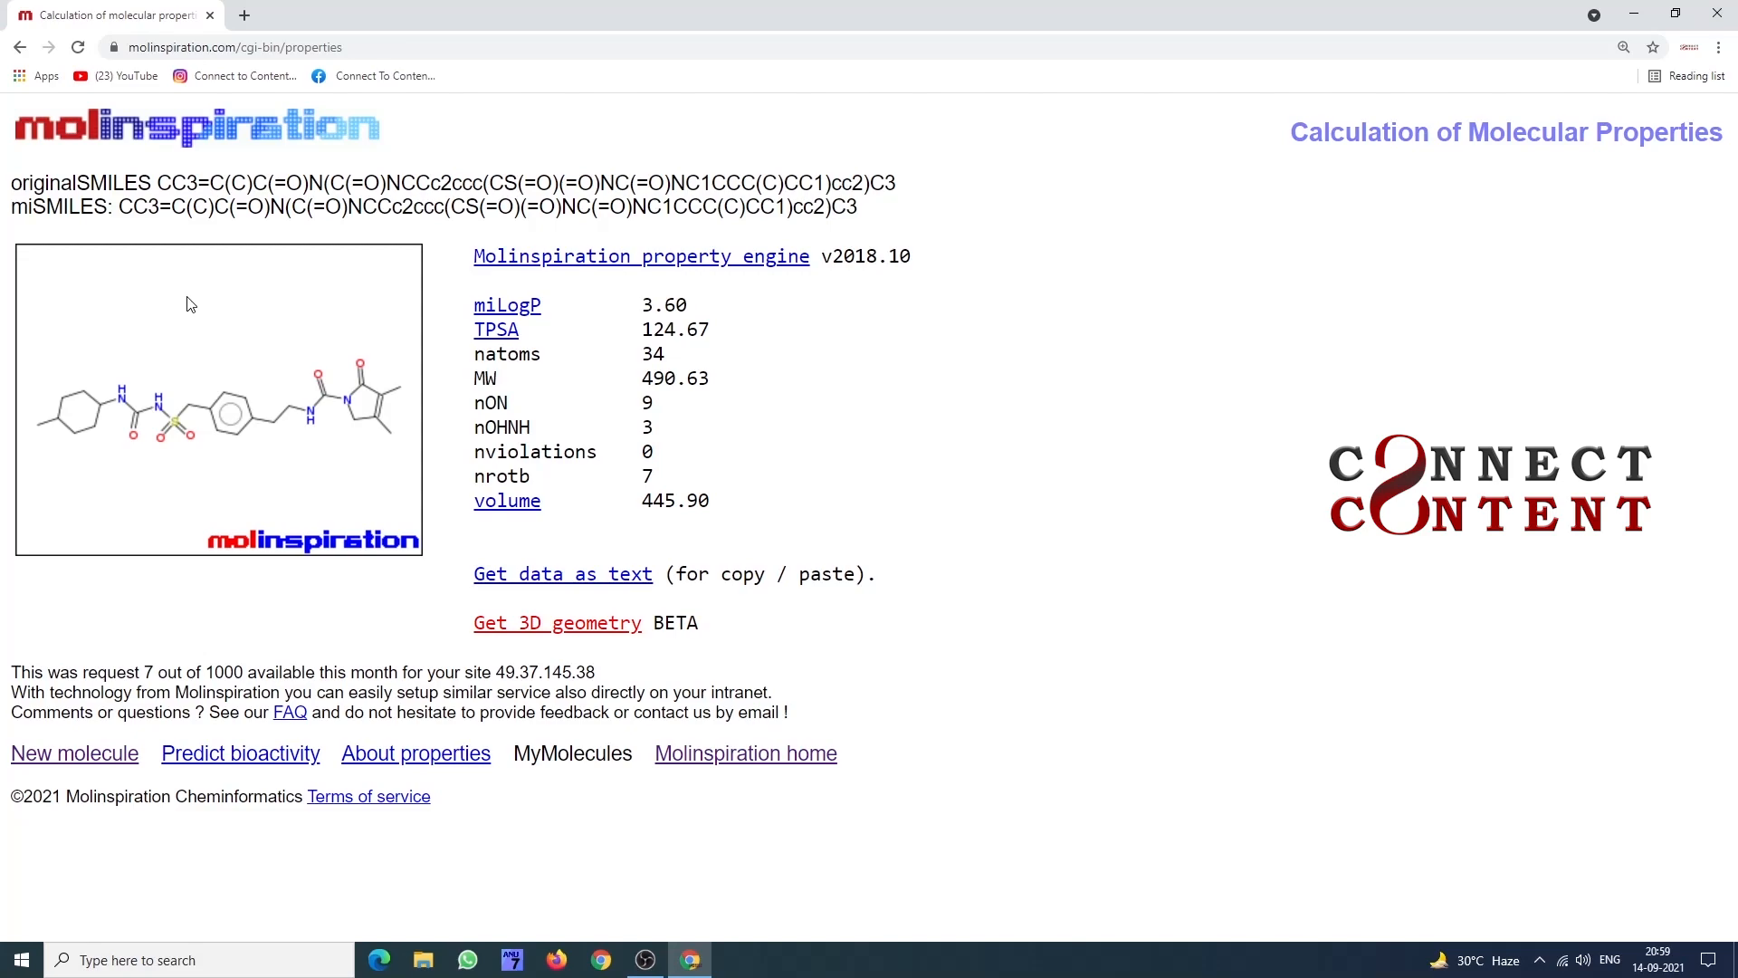
{"action": "left_click", "coordinate": [27, 54]}
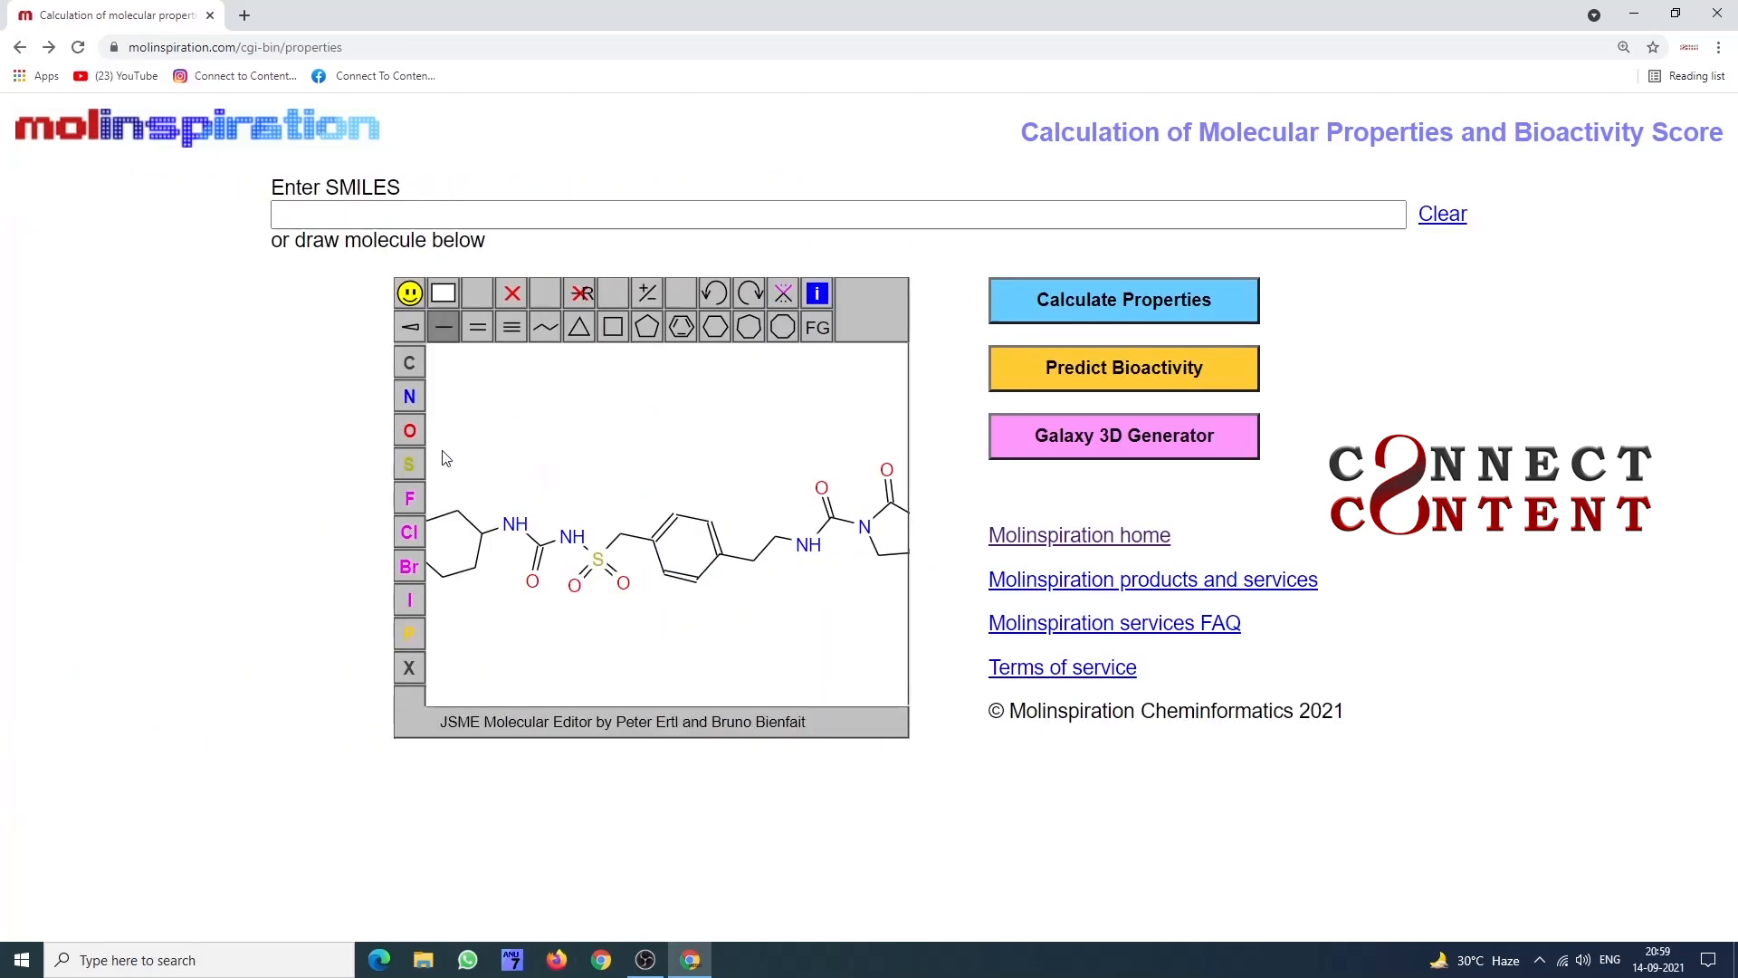